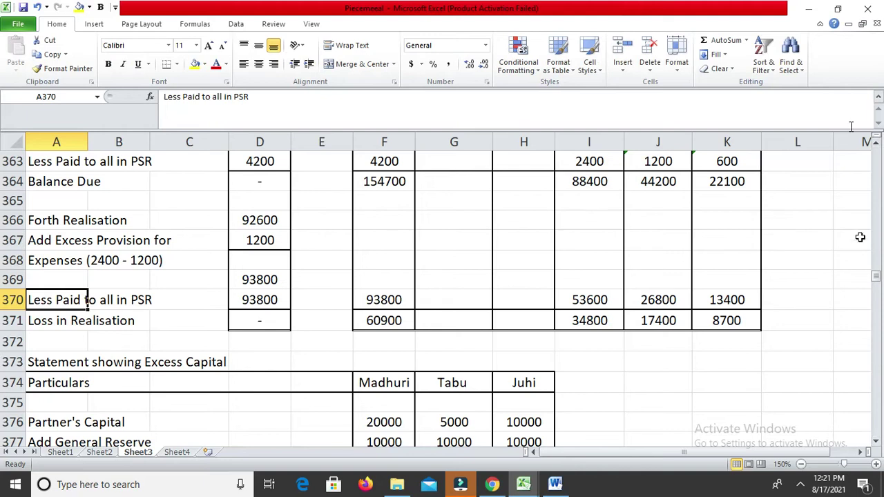
# Open Sheet4 of the workbook and present the Microsoft Excel window in the Google Meet call.
pyautogui.click(838, 11)
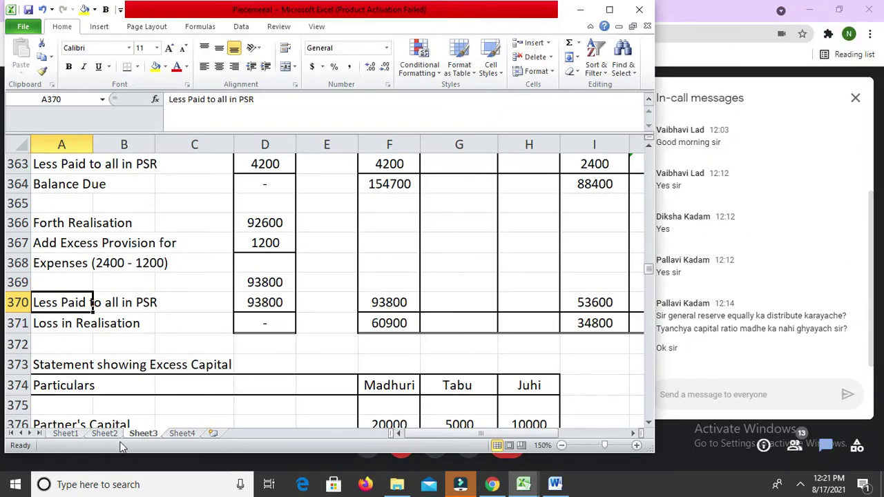
pyautogui.click(173, 433)
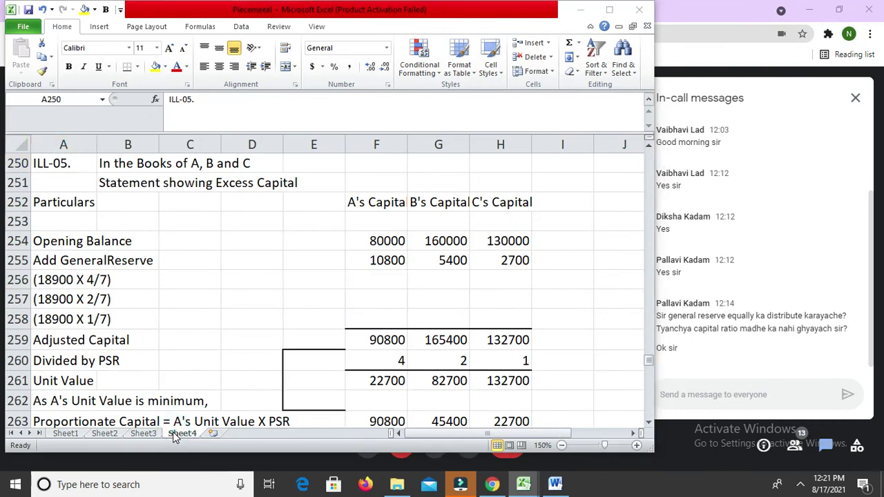
pyautogui.hotkey('alt', 'Tab')
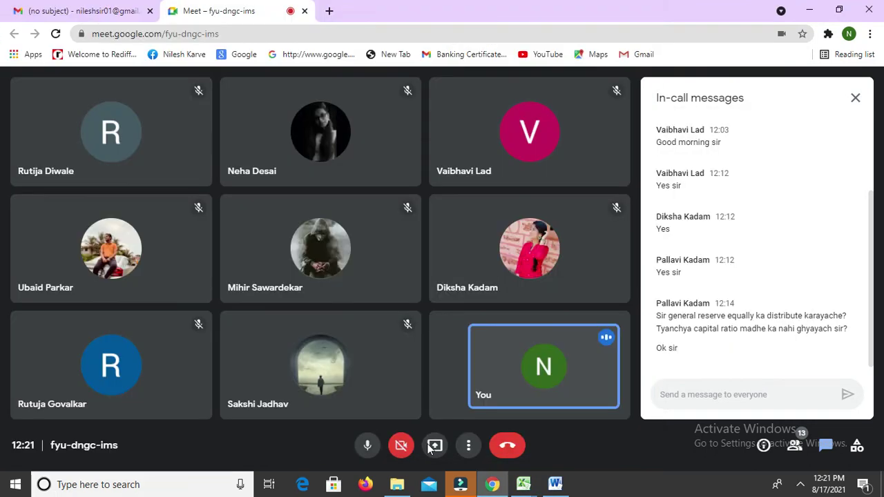
pyautogui.click(435, 446)
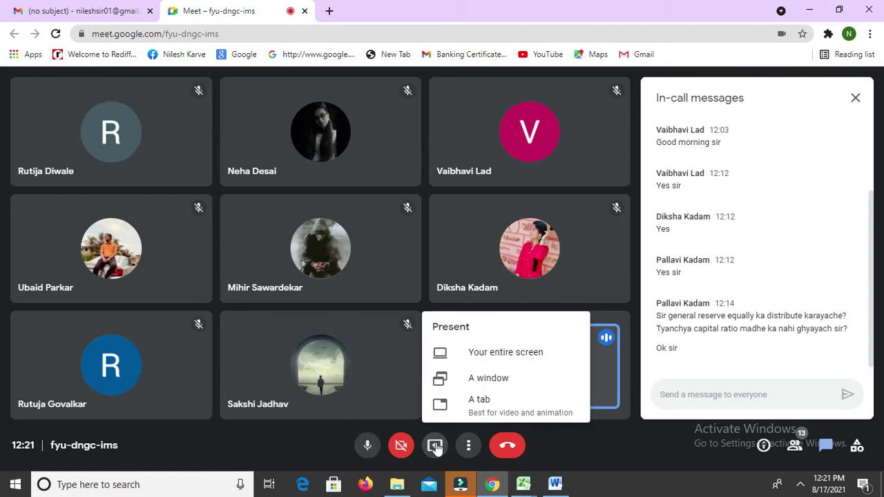
pyautogui.click(475, 381)
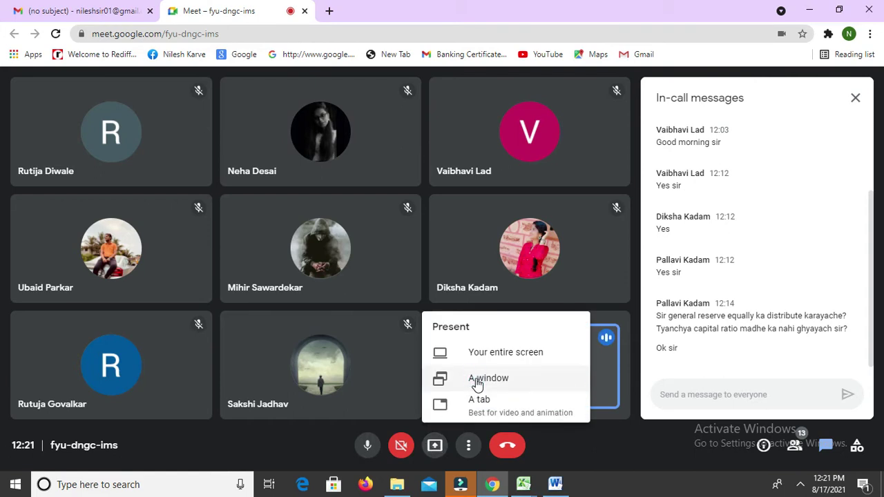
pyautogui.click(520, 250)
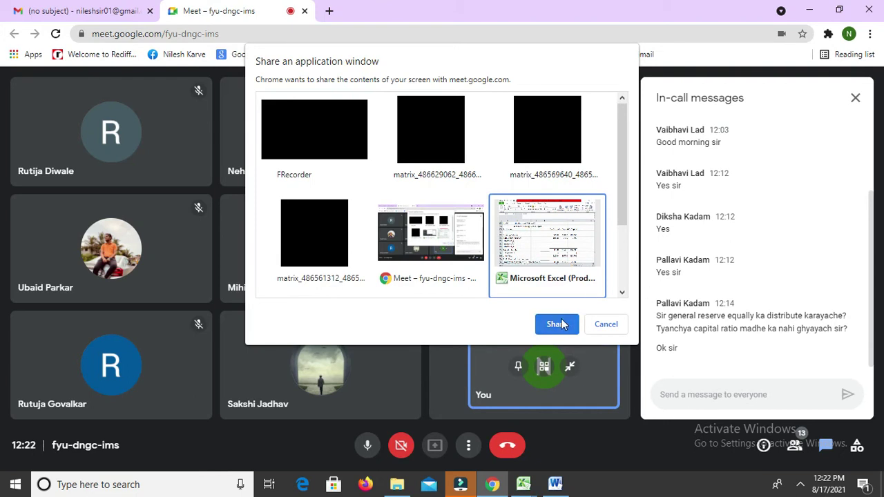
pyautogui.click(562, 324)
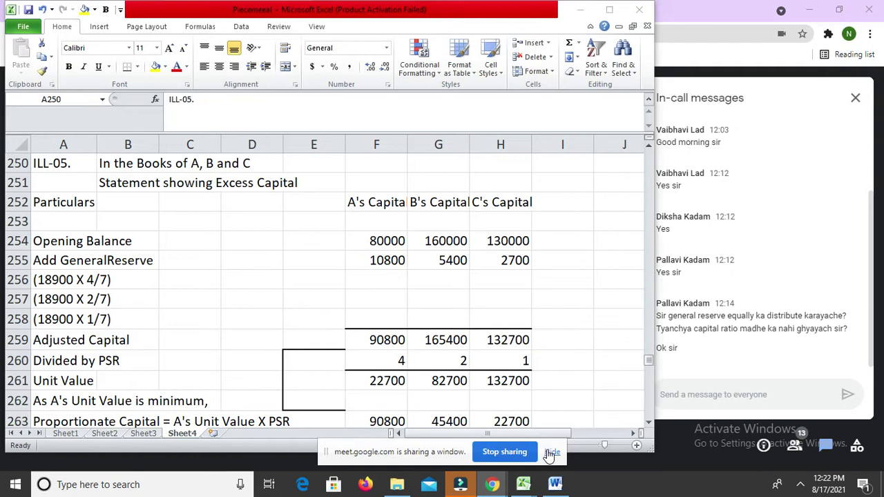
pyautogui.click(552, 453)
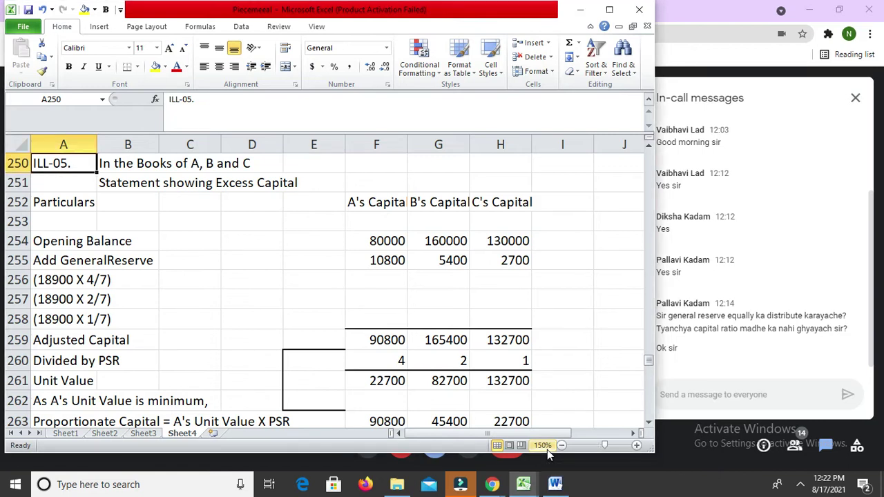
# Switch to the Google Meet call to check the presented window and return to the Excel workbook.
pyautogui.hotkey('alt', 'Tab')
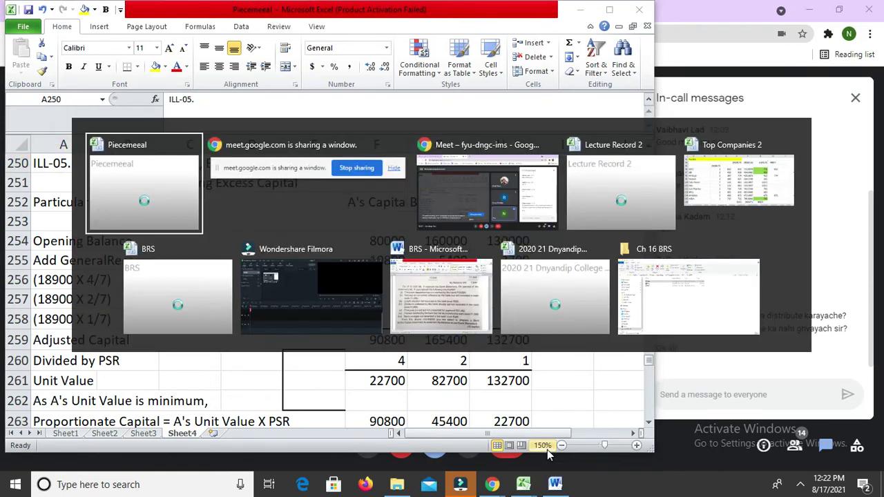
pyautogui.hotkey('alt', 'Tab')
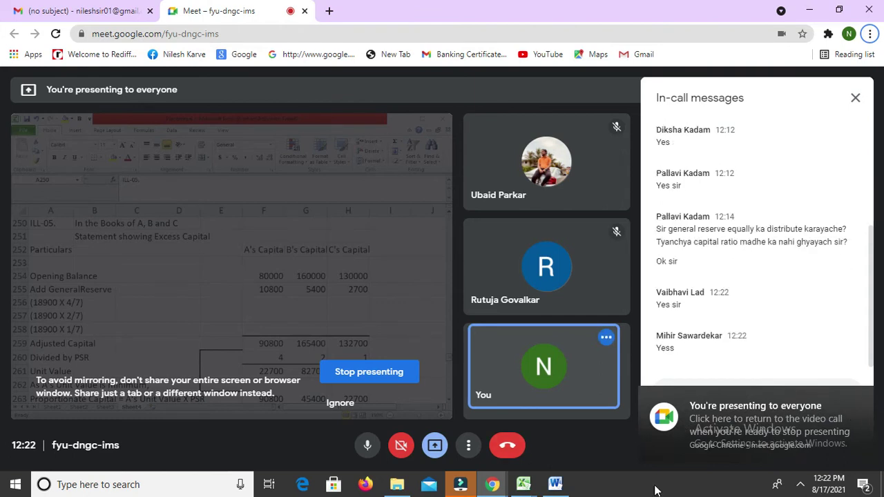
pyautogui.hotkey('alt', 'Tab')
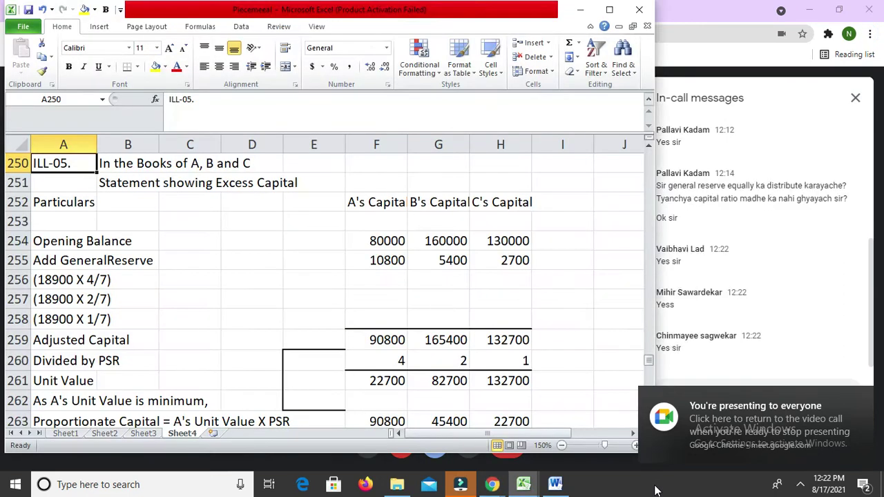
# Copy the ILL-05 heading block of the excess capital statement in cells A250:H253.
pyautogui.press('Down')
pyautogui.press('Up')
pyautogui.hotkey('shift', 'Down')
pyautogui.hotkey('shift', 'Down')
pyautogui.hotkey('shift', 'Down')
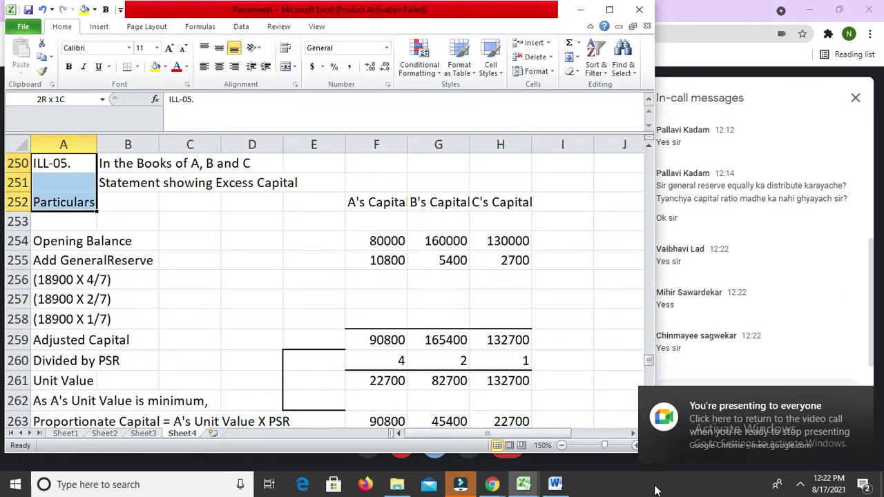
pyautogui.hotkey('shift', 'Right')
pyautogui.hotkey('shift', 'Right')
pyautogui.hotkey('shift', 'Right')
pyautogui.hotkey('shift', 'Right')
pyautogui.hotkey('shift', 'Right')
pyautogui.hotkey('shift', 'Right')
pyautogui.hotkey('shift', 'Right')
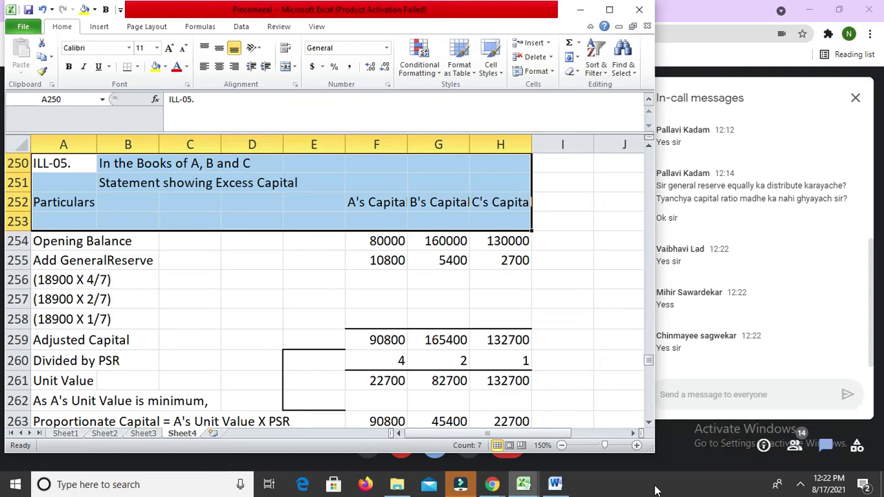
pyautogui.hotkey('ctrl', 'c')
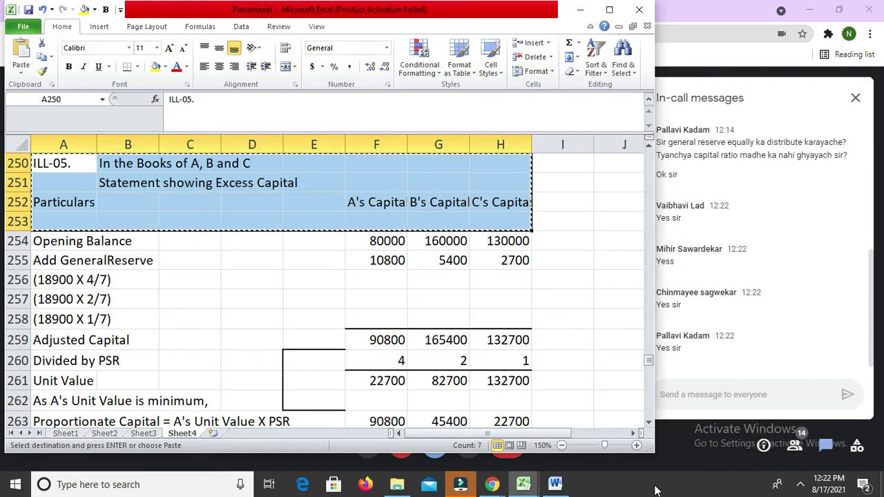
# Paste the copied heading block below the Loss on Realisation row, starting at cell A325.
pyautogui.press('pagedown')
pyautogui.press('pagedown')
pyautogui.press('pagedown')
pyautogui.press('pagedown')
pyautogui.press('pagedown')
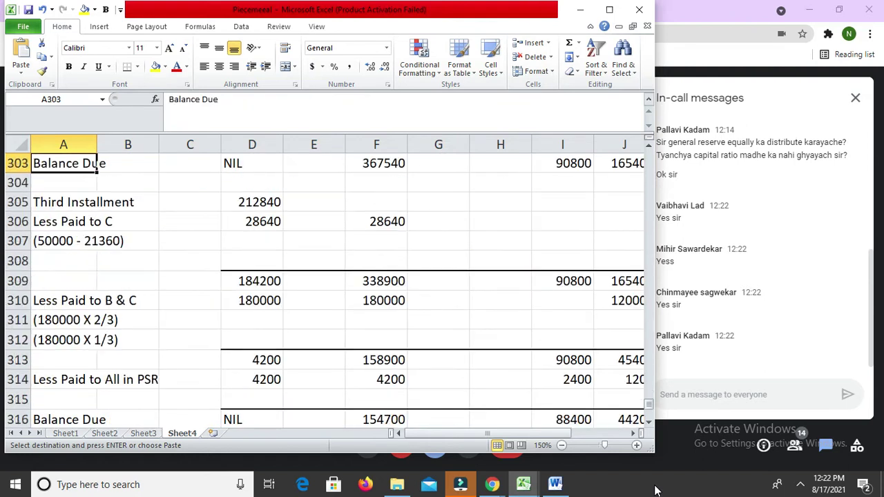
pyautogui.press('Down')
pyautogui.press('Down')
pyautogui.press('Down')
pyautogui.press('Down')
pyautogui.press('Down')
pyautogui.press('Down')
pyautogui.press('Down')
pyautogui.press('Down')
pyautogui.press('Down')
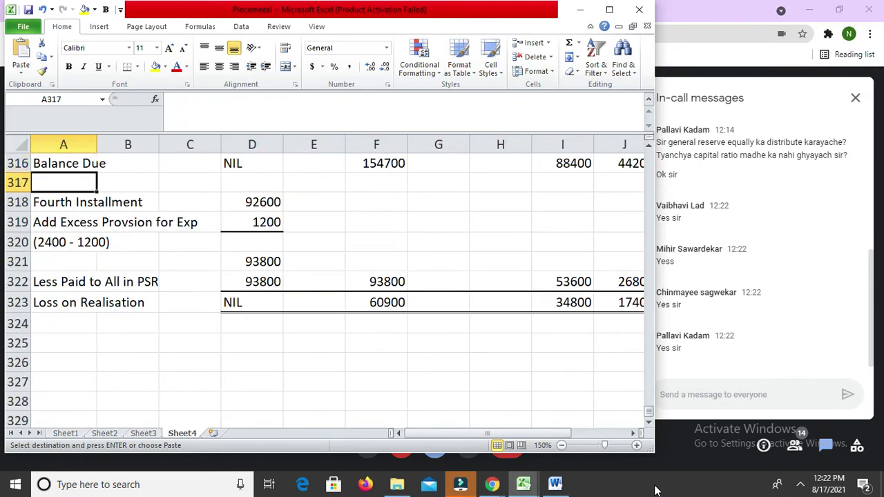
pyautogui.hotkey('ctrl', 'v')
# Edit the title in B325 so that "In the Books of" is followed by the three new partners' names.
pyautogui.press('Up')
pyautogui.press('Right')
pyautogui.press('Down')
pyautogui.press('F2')
pyautogui.press('BackSpace')
pyautogui.press('BackSpace')
pyautogui.press('BackSpace')
pyautogui.press('BackSpace')
pyautogui.press('BackSpace')
pyautogui.press('BackSpace')
pyautogui.press('BackSpace')
pyautogui.press('BackSpace')
pyautogui.press('BackSpace')
pyautogui.press('BackSpace')
pyautogui.write('Mad')
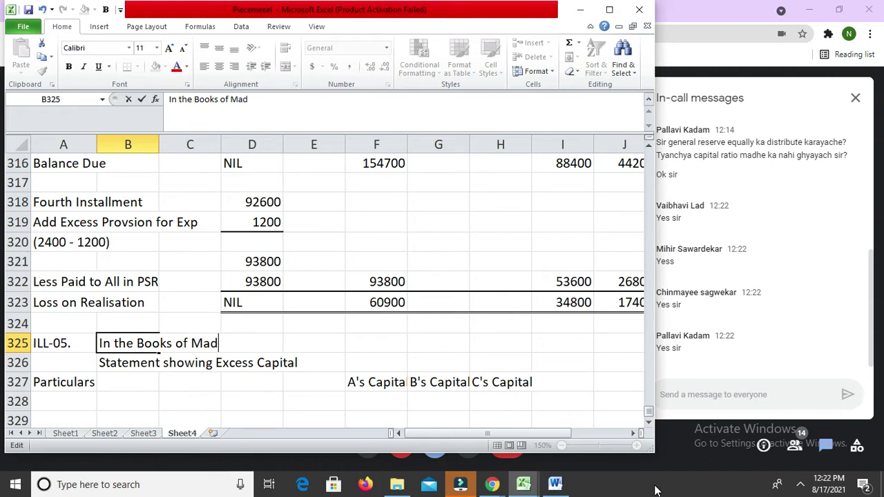
pyautogui.write('huri, Tabu and Juhi')
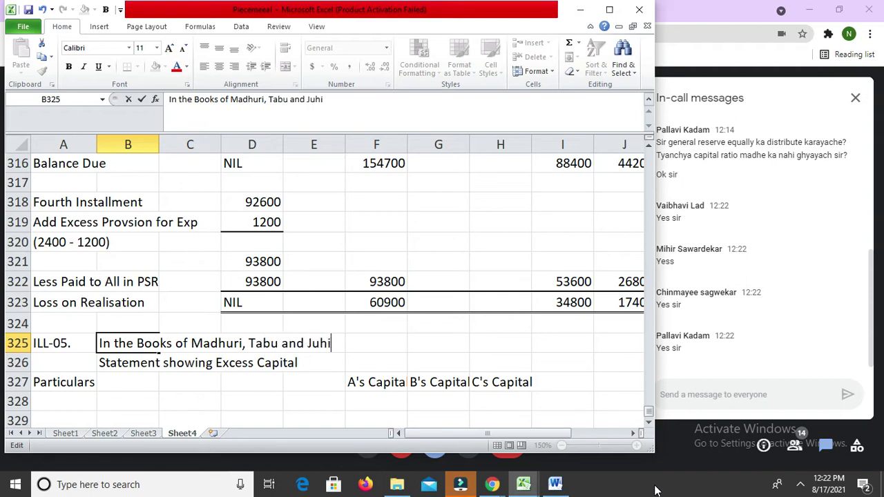
pyautogui.press('Return')
# Replace "A" in header F327 with the first partner's name and move the word "Capital" down to F328.
pyautogui.press('Return')
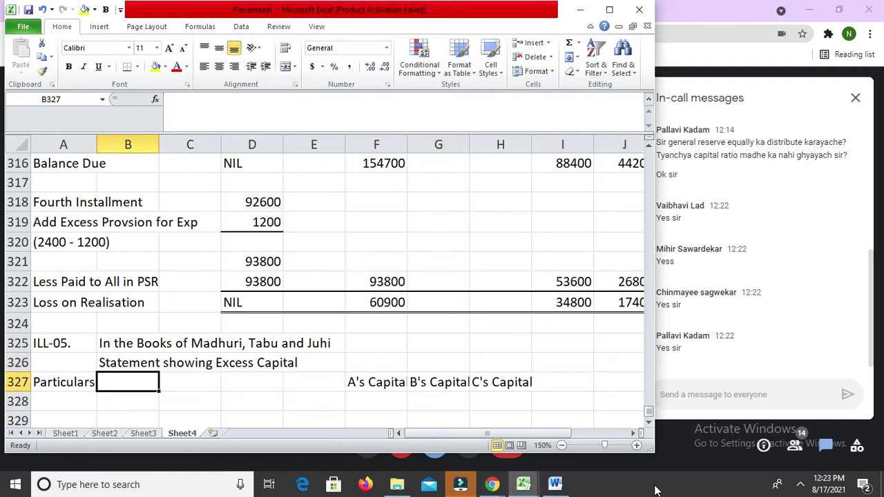
pyautogui.press('Right')
pyautogui.press('Right')
pyautogui.press('Right')
pyautogui.press('Right')
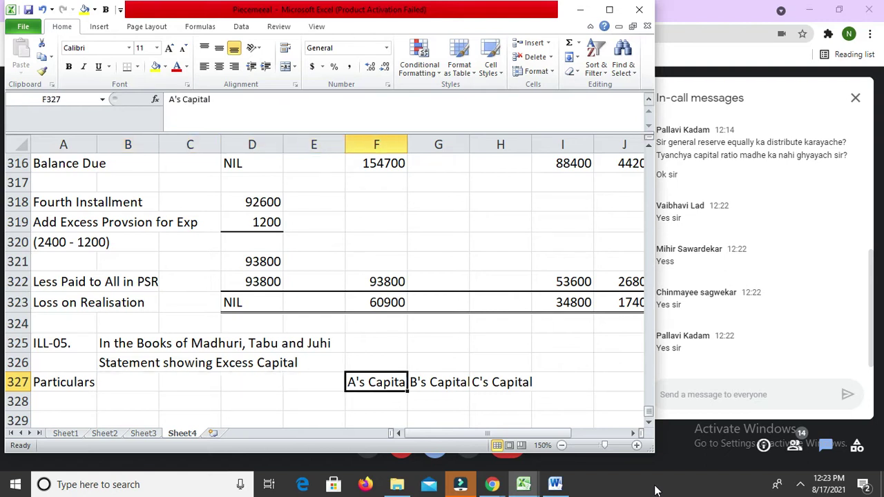
pyautogui.press('F2')
pyautogui.press('Right')
pyautogui.press('BackSpace')
pyautogui.write('Madhuri')
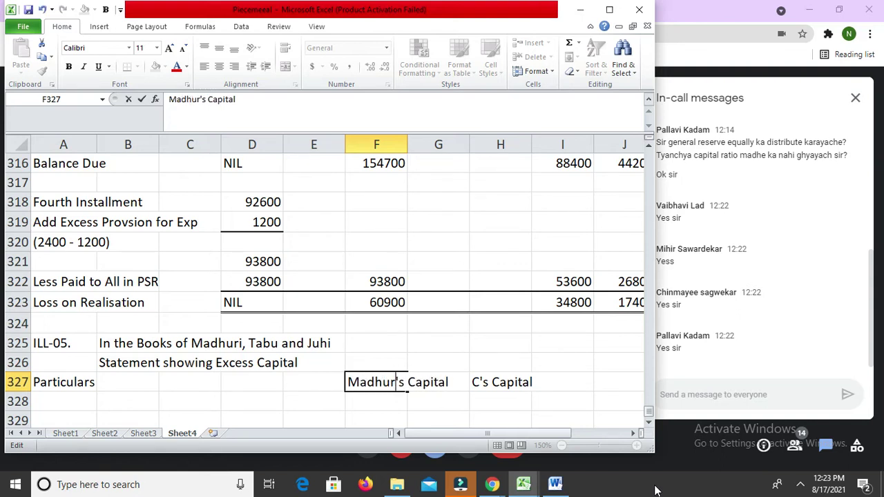
pyautogui.press('Right')
pyautogui.press('Right')
pyautogui.press('Right')
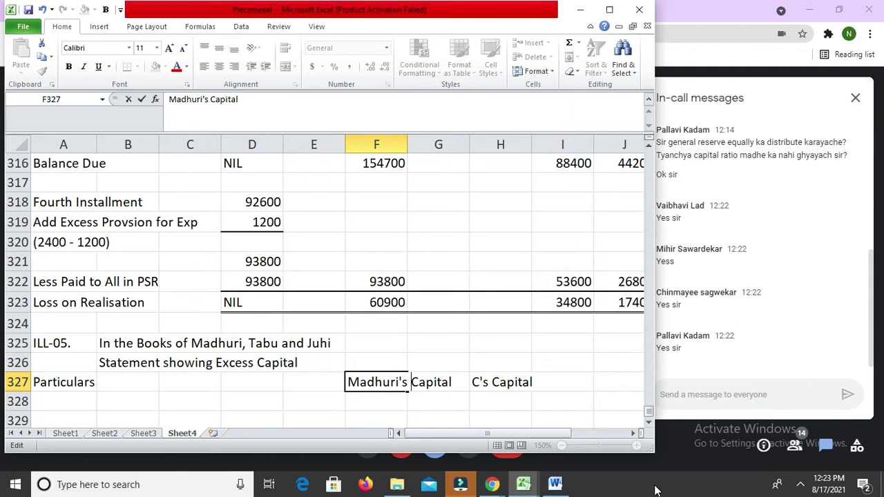
pyautogui.hotkey('shift', 'End')
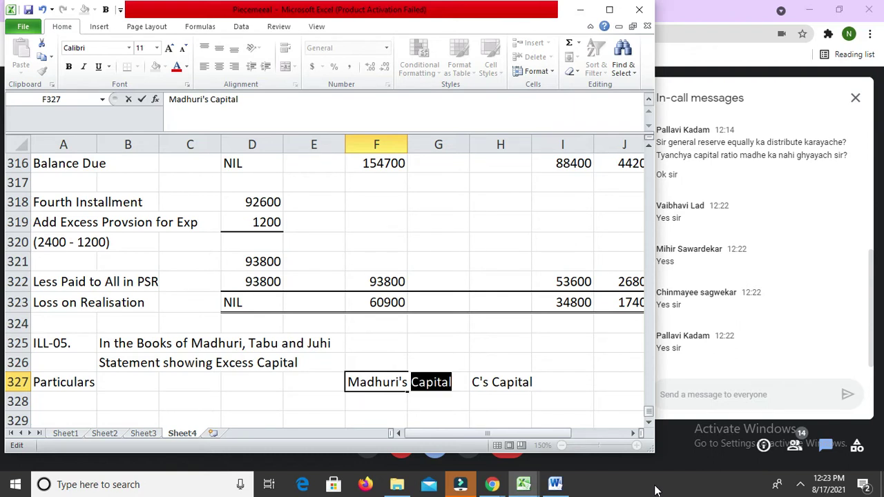
pyautogui.press('BackSpace')
pyautogui.press('Return')
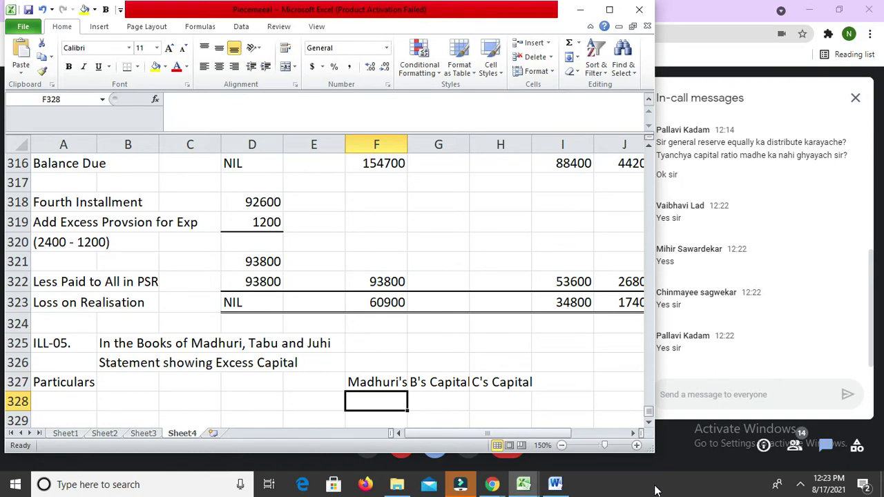
pyautogui.hotkey('ctrl', 'v')
# Replace "B" in header G327 with the third partner's name and move the word "Capital" down to G328.
pyautogui.press('Up')
pyautogui.press('Right')
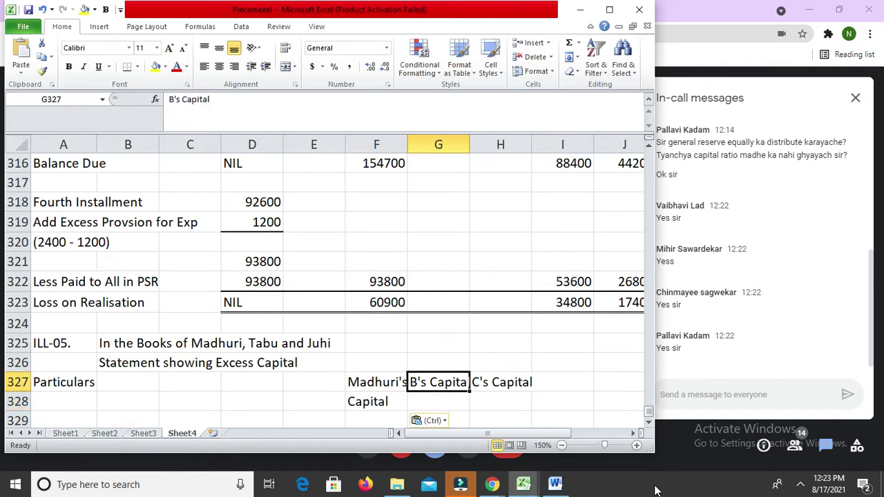
pyautogui.press('F2')
pyautogui.hotkey('ctrl', 'shift', 'Left')
pyautogui.press('Left')
pyautogui.press('Left')
pyautogui.press('Left')
pyautogui.press('Left')
pyautogui.press('Left')
pyautogui.hotkey('shift', 'Right')
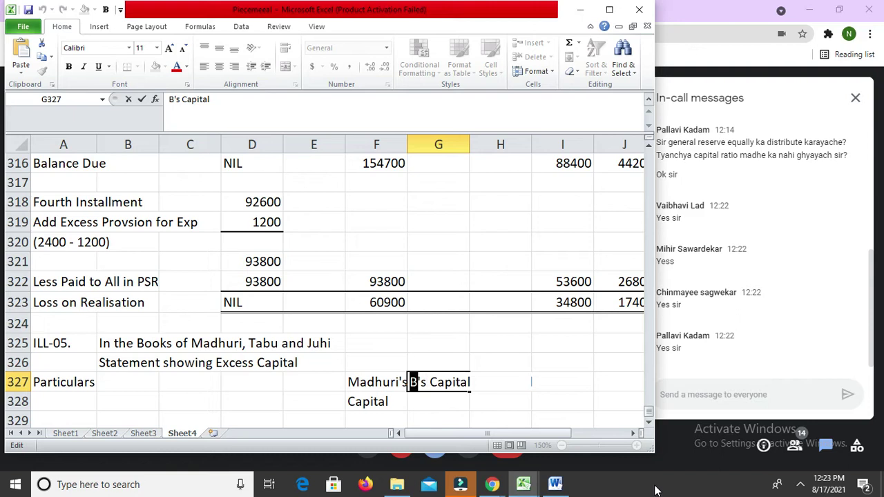
pyautogui.write('Juhi')
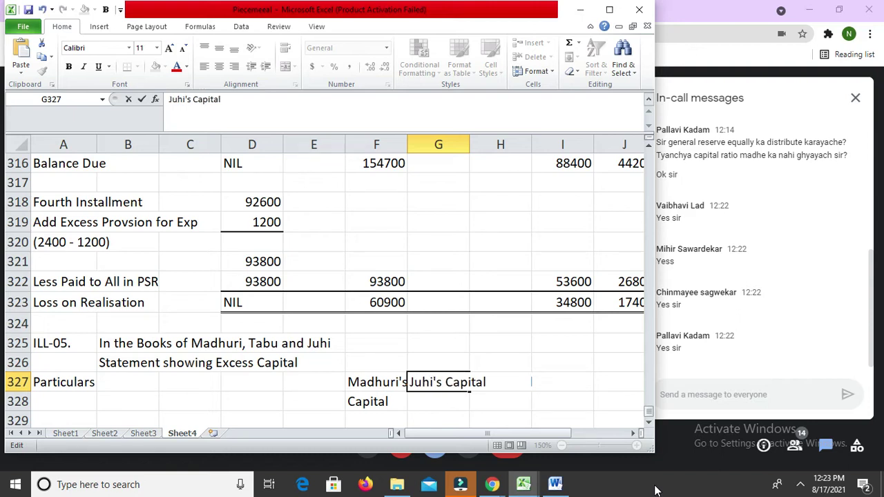
pyautogui.press('Right')
pyautogui.press('Right')
pyautogui.press('Right')
pyautogui.hotkey('ctrl', 'shift', 'Right')
pyautogui.hotkey('ctrl', 'c')
pyautogui.press('Delete')
pyautogui.press('Return')
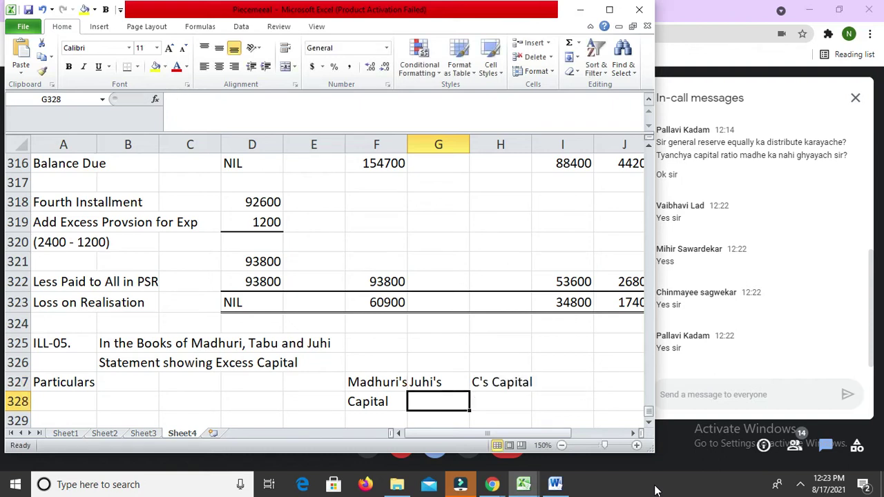
pyautogui.hotkey('ctrl', 'v')
# Correct the name in header G327 to the second partner's name, keeping the possessive ending.
pyautogui.press('Up')
pyautogui.press('F2')
pyautogui.press('Left')
pyautogui.press('Left')
pyautogui.press('Left')
pyautogui.press('Left')
pyautogui.press('Left')
pyautogui.press('Left')
pyautogui.hotkey('shift', 'Right')
pyautogui.hotkey('shift', 'Right')
pyautogui.hotkey('shift', 'Right')
pyautogui.hotkey('shift', 'Right')
pyautogui.write('Tabu')
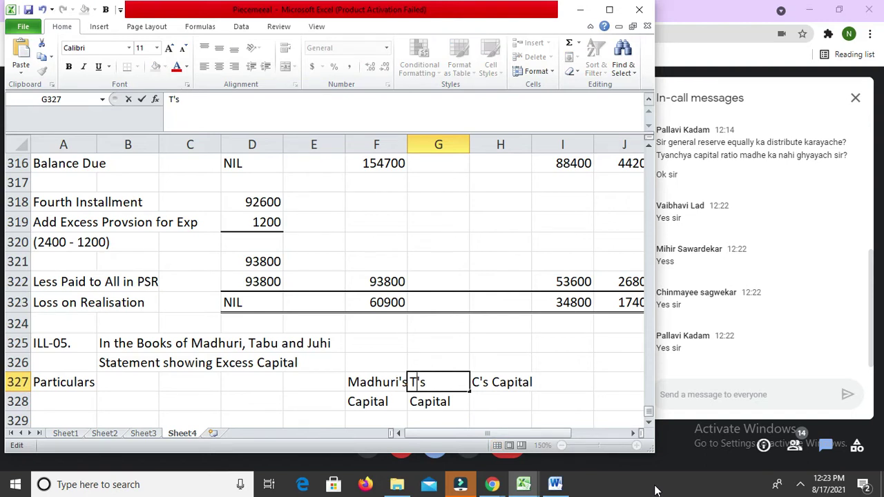
pyautogui.press('Return')
# Replace "C" in header H327 with the third partner's name and move the word "Capital" down to H328.
pyautogui.press('Up')
pyautogui.press('Right')
pyautogui.press('F2')
pyautogui.press('Home')
pyautogui.hotkey('shift', 'Right')
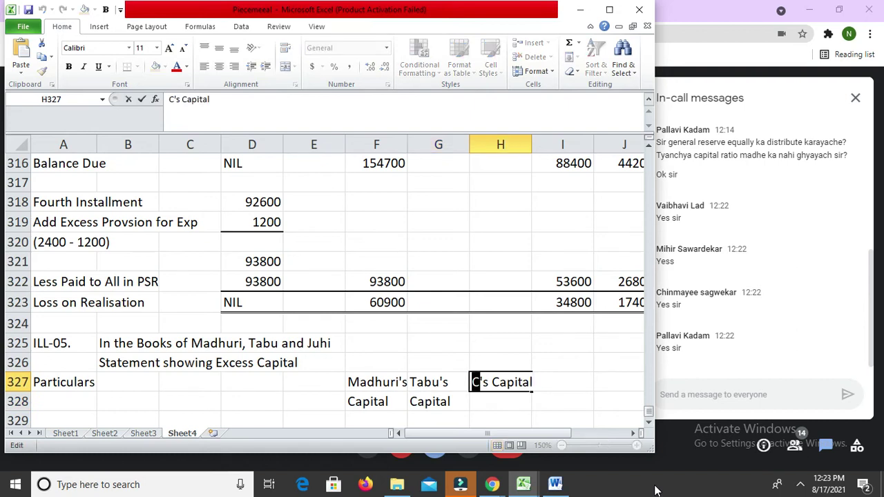
pyautogui.write('Juhi')
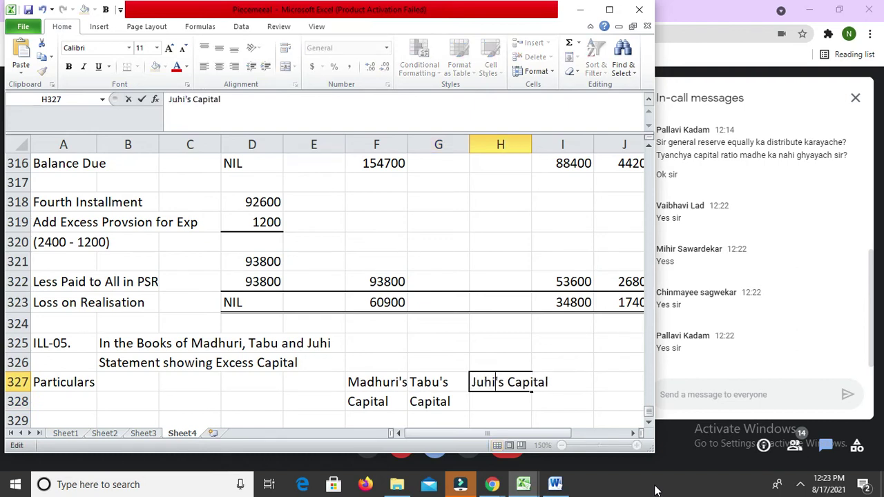
pyautogui.hotkey('shift', 'End')
pyautogui.hotkey('ctrl', 'c')
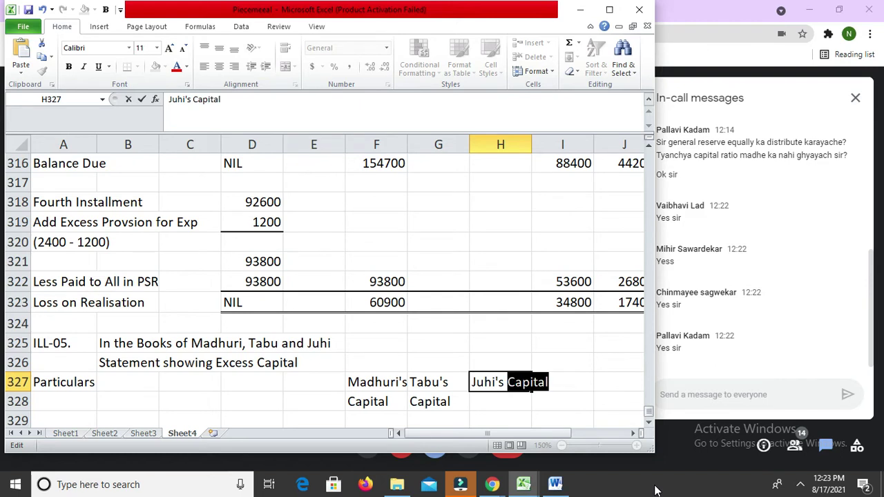
pyautogui.press('Delete')
pyautogui.press('Return')
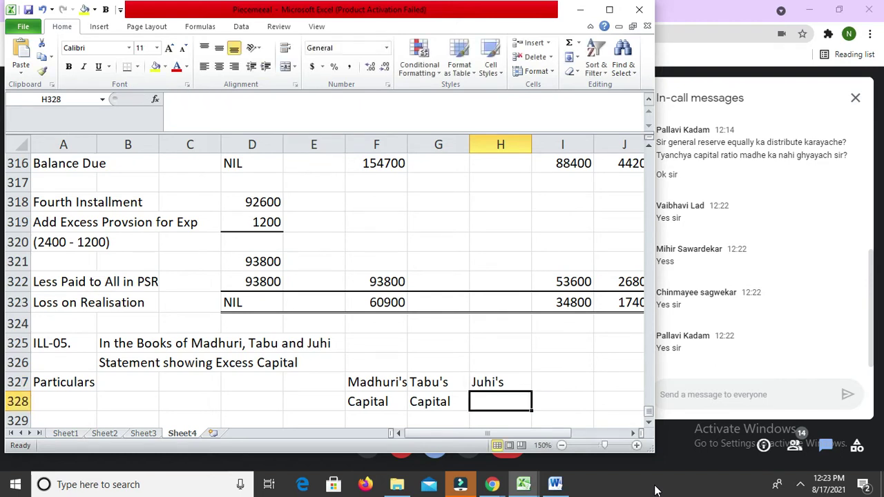
pyautogui.hotkey('ctrl', 'v')
# Enter the row label "Capital Balance" in cell A330.
pyautogui.press('Down')
pyautogui.press('Down')
pyautogui.press('Left')
pyautogui.press('Left')
pyautogui.press('Left')
pyautogui.press('Left')
pyautogui.press('Left')
pyautogui.press('Left')
pyautogui.press('Left')
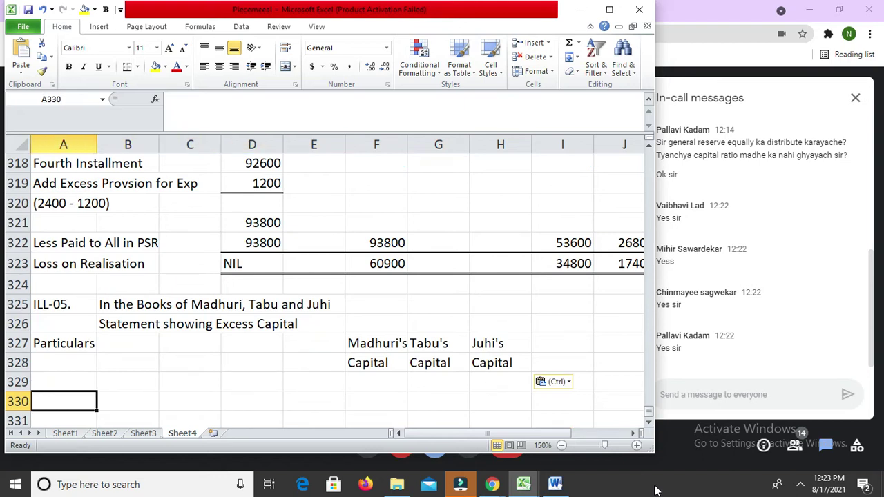
pyautogui.write('Ca')
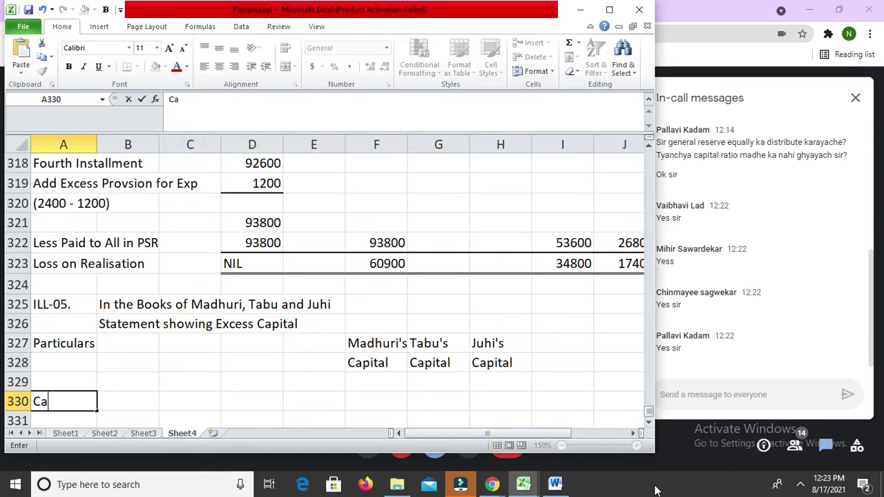
pyautogui.write('pital Balance')
pyautogui.press('Return')
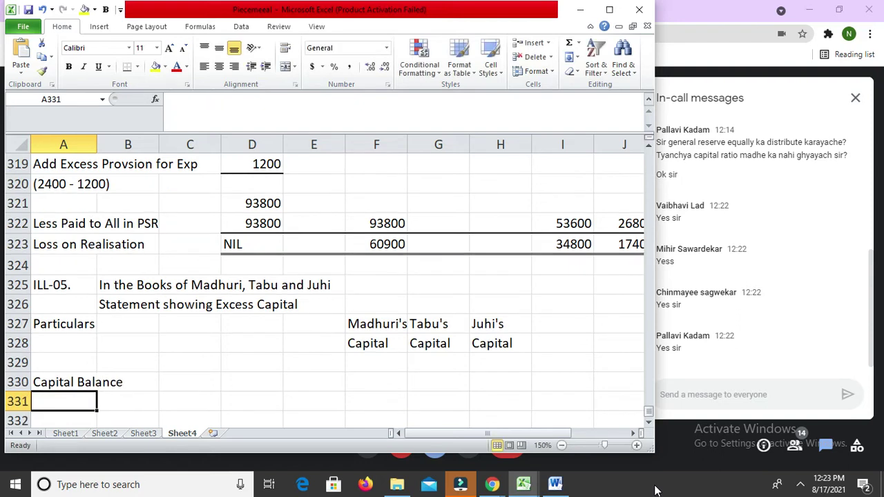
# Enter the partners' capital balances 20000, 5000 and 10000 in cells F330, G330 and H330.
pyautogui.press('Right')
pyautogui.press('Right')
pyautogui.press('Right')
pyautogui.press('Right')
pyautogui.press('Up')
pyautogui.press('Right')
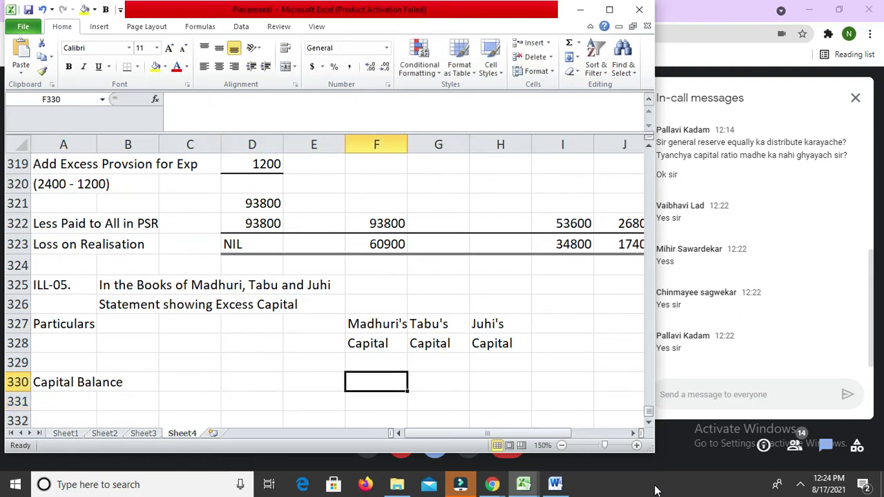
pyautogui.write('20000')
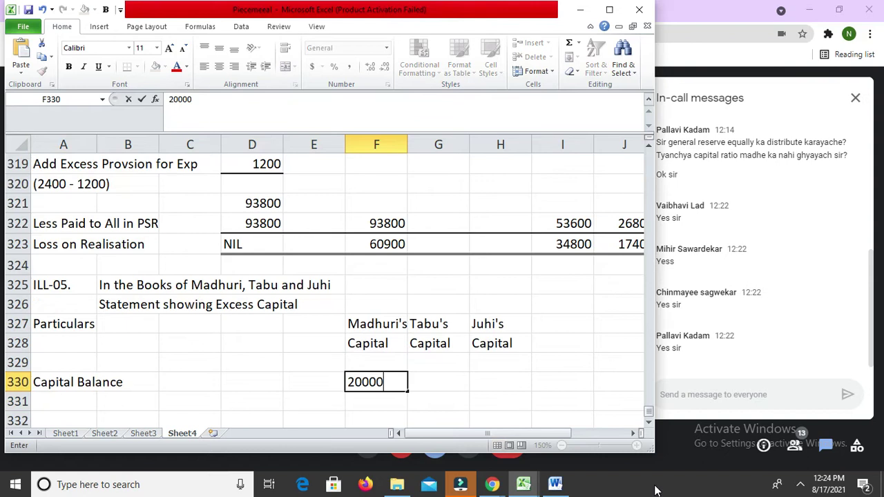
pyautogui.press('Right')
pyautogui.write('5000')
pyautogui.press('Down')
pyautogui.press('Up')
pyautogui.press('Right')
pyautogui.write('10000')
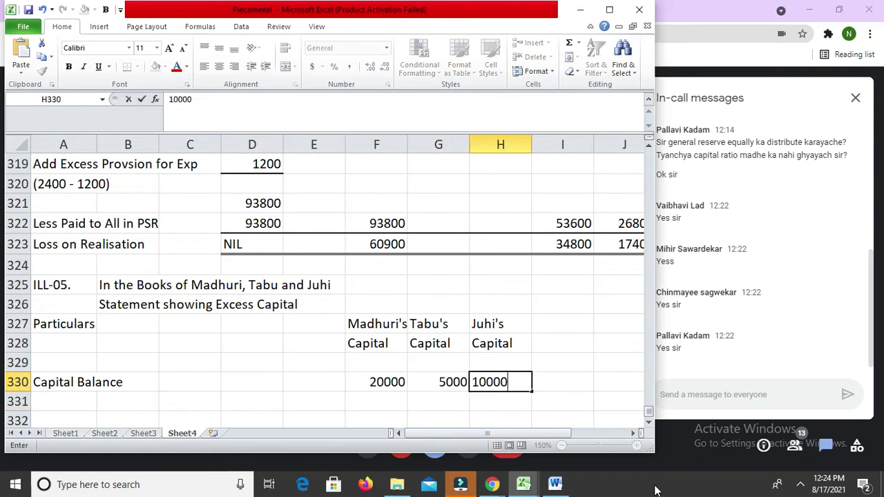
pyautogui.press('Return')
# Enter the row label "Add General Reserve" in cell A331.
pyautogui.press('Left')
pyautogui.press('Left')
pyautogui.press('Left')
pyautogui.press('Left')
pyautogui.press('Left')
pyautogui.press('Left')
pyautogui.press('Left')
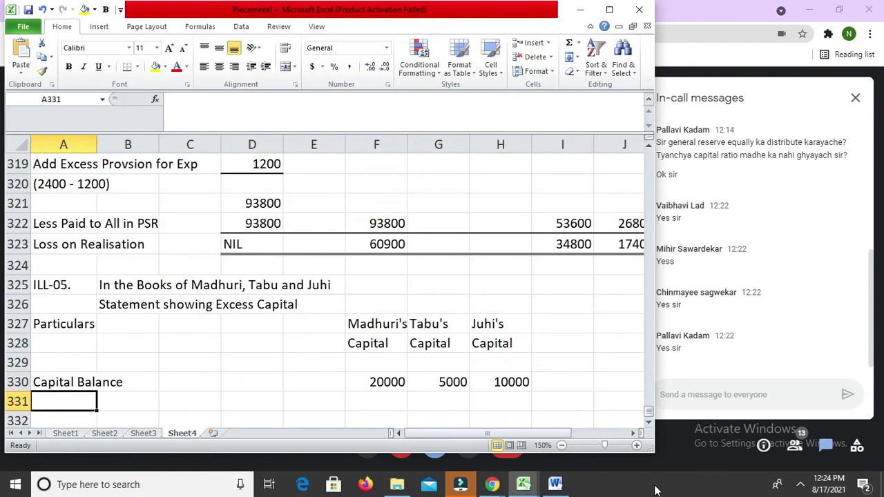
pyautogui.write('Add ')
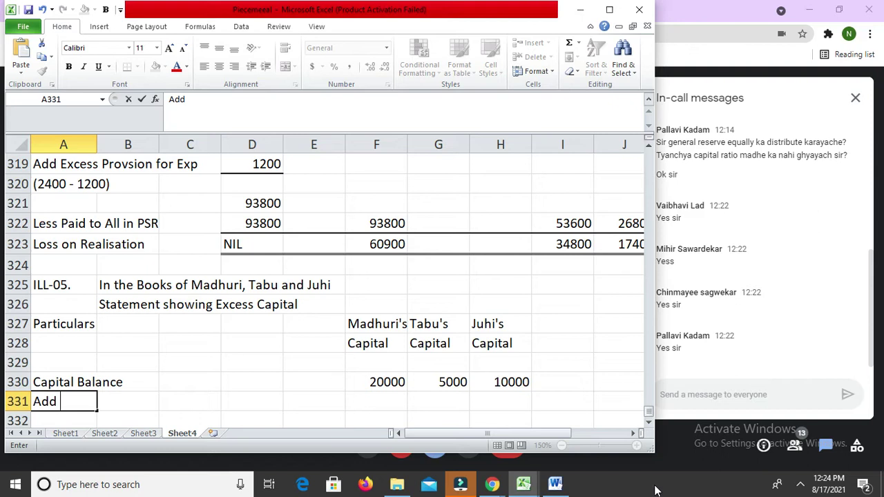
pyautogui.write('General ')
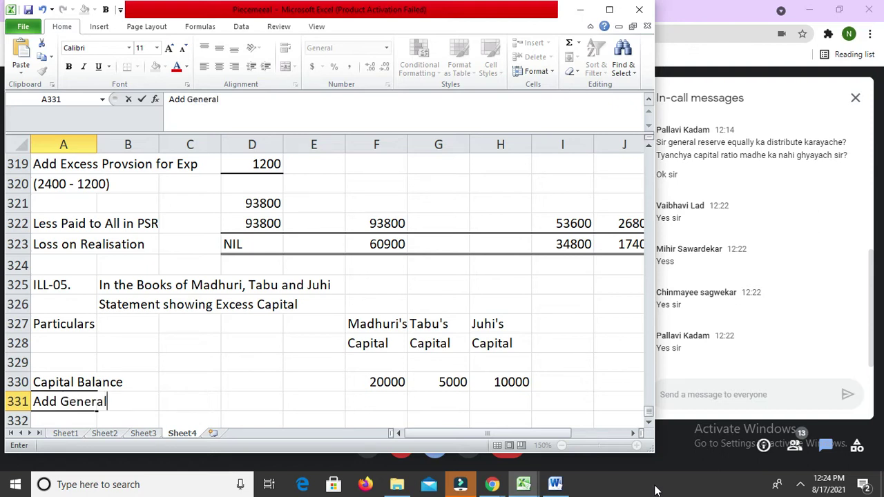
pyautogui.write('Reserve')
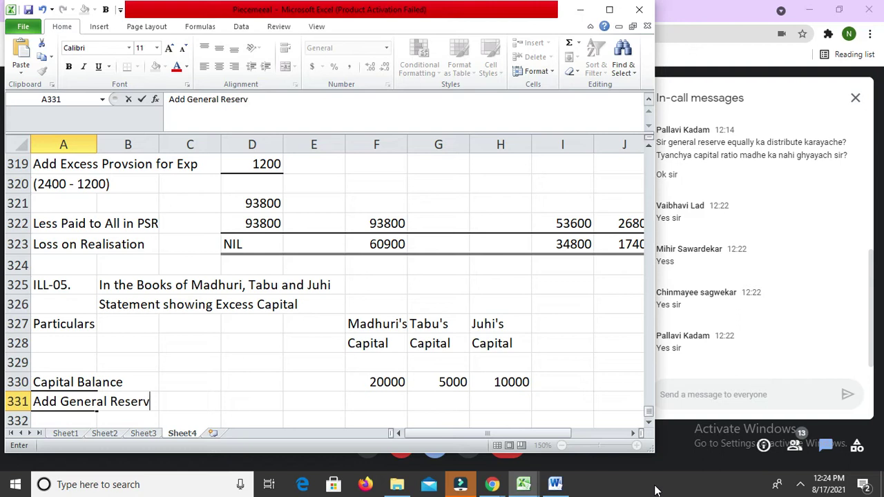
pyautogui.press('Return')
# Enter a general reserve share of 10000 for each partner in cells F331 to H331.
pyautogui.press('Up')
pyautogui.press('Right')
pyautogui.press('Right')
pyautogui.press('Right')
pyautogui.press('Right')
pyautogui.press('Right')
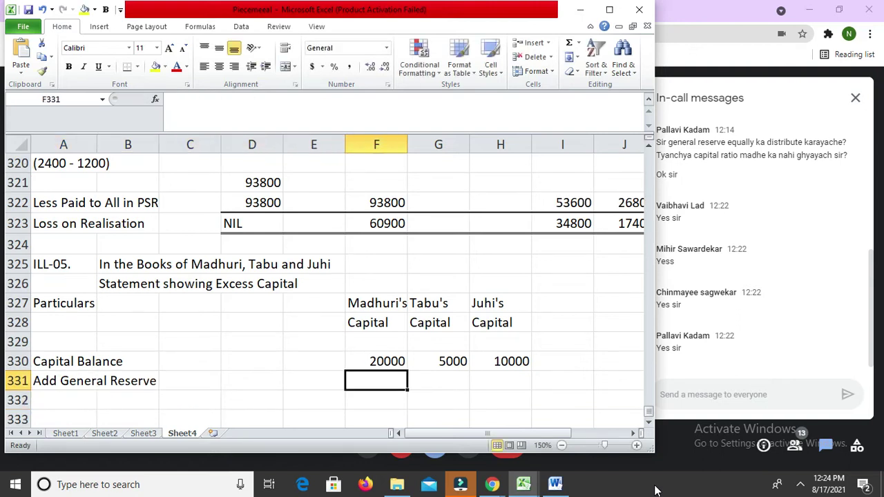
pyautogui.write('10000')
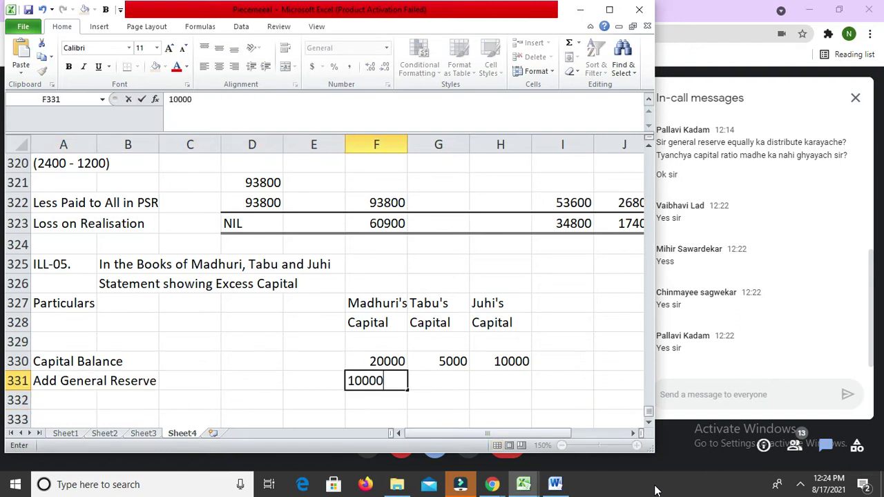
pyautogui.press('Tab')
pyautogui.write('10000')
pyautogui.press('Tab')
pyautogui.write('10000')
# Enter the row label "Adjusted Capital" in cell A333, leaving row 332 blank.
pyautogui.press('Down')
pyautogui.press('Down')
pyautogui.press('Left')
pyautogui.press('Left')
pyautogui.press('Left')
pyautogui.press('Left')
pyautogui.press('Left')
pyautogui.press('Left')
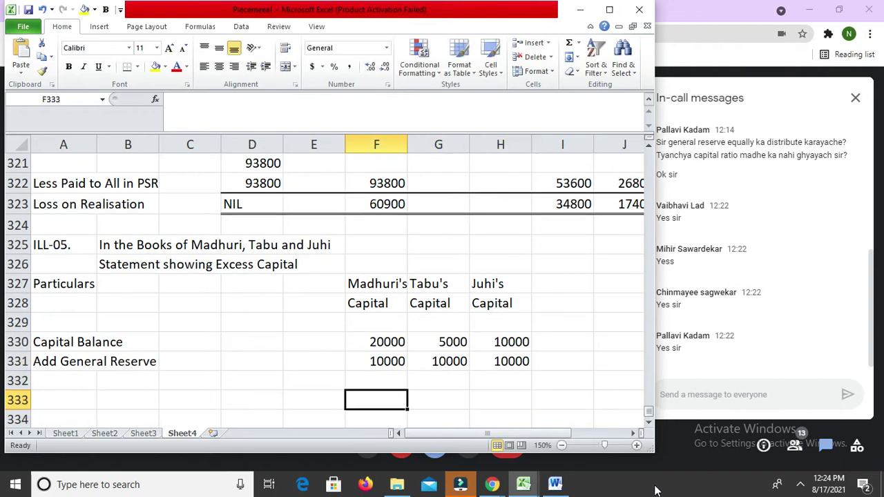
pyautogui.press('Left')
pyautogui.write('A')
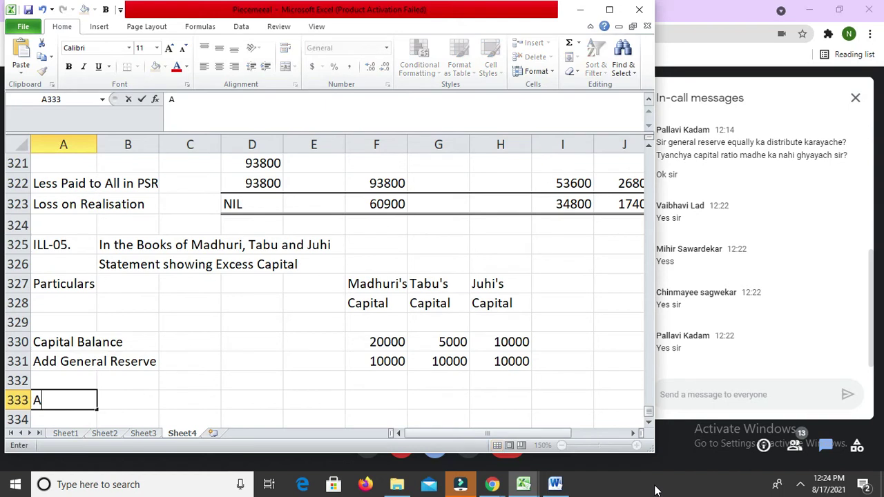
pyautogui.write('djusted Cap')
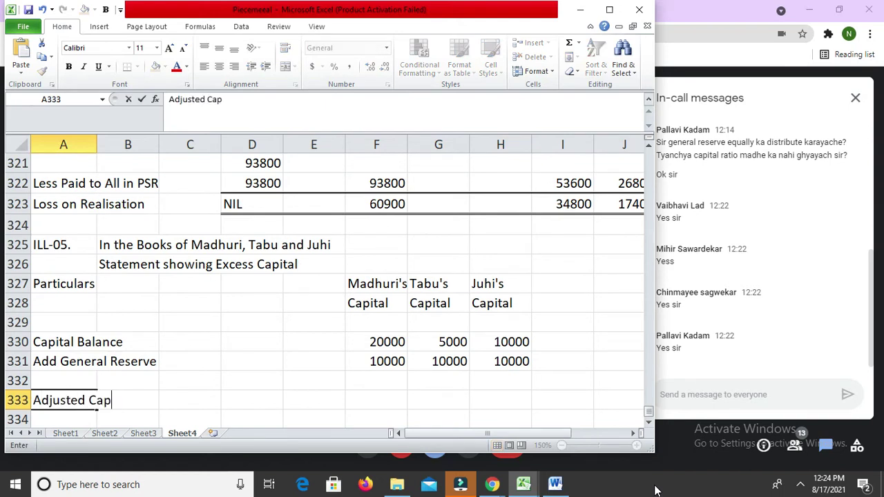
pyautogui.write('ital')
pyautogui.press('Return')
# Calculate the first partner's adjusted capital in F333 with the formula =F330+F331.
pyautogui.press('Up')
pyautogui.press('Right')
pyautogui.press('Right')
pyautogui.press('Right')
pyautogui.press('Right')
pyautogui.press('Right')
pyautogui.write('=')
pyautogui.press('Up')
pyautogui.press('Up')
pyautogui.press('Up')
pyautogui.write('+')
pyautogui.press('Up')
pyautogui.press('Up')
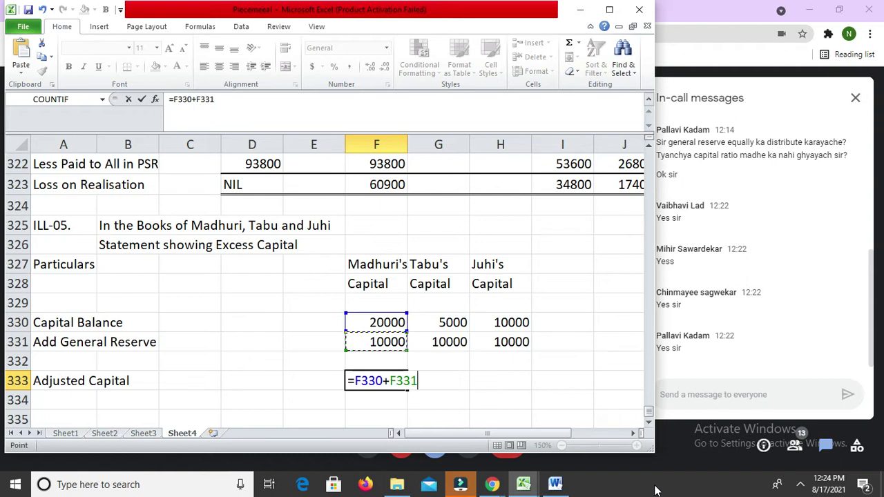
pyautogui.press('Return')
# Copy the adjusted capital formula from F333 across to G333 and H333.
pyautogui.press('Up')
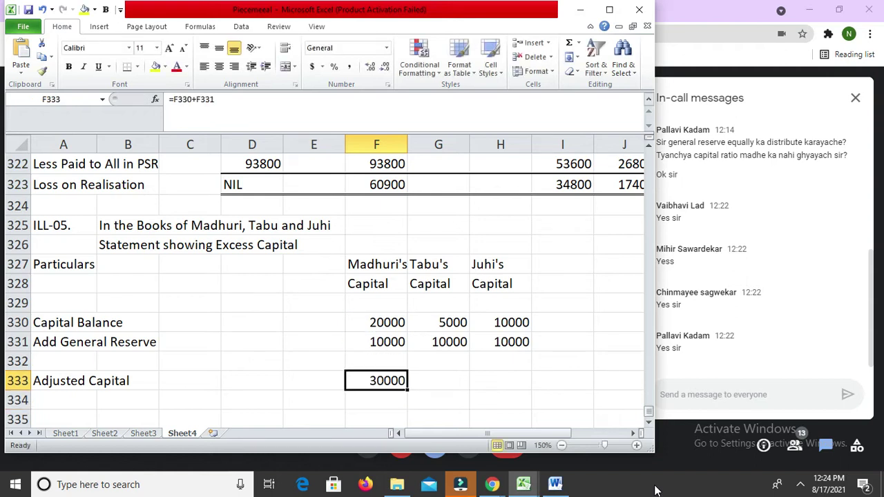
pyautogui.hotkey('ctrl', 'c')
pyautogui.hotkey('shift', 'Right')
pyautogui.hotkey('shift', 'Right')
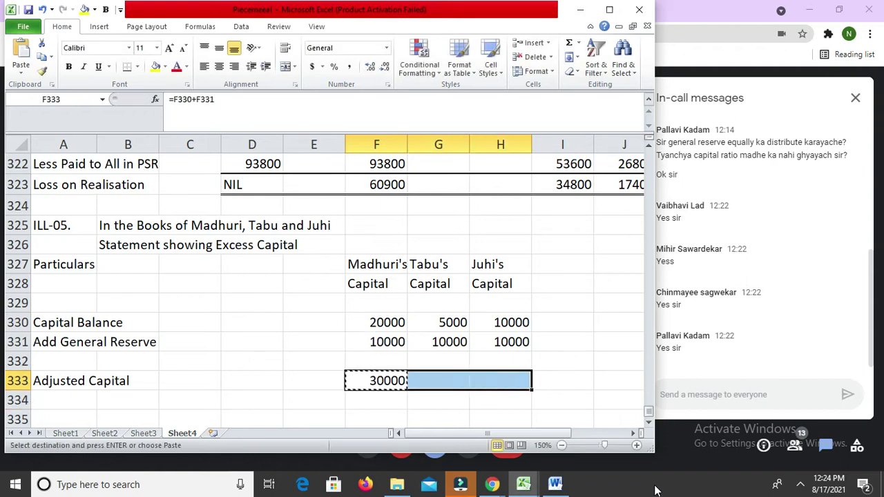
pyautogui.hotkey('ctrl', 'v')
pyautogui.press('Escape')
# Examine each partner's adjusted capital against the capital balance and general reserve in columns F to H.
pyautogui.press('Left')
pyautogui.press('Up')
pyautogui.press('Up')
pyautogui.press('Down')
pyautogui.press('Down')
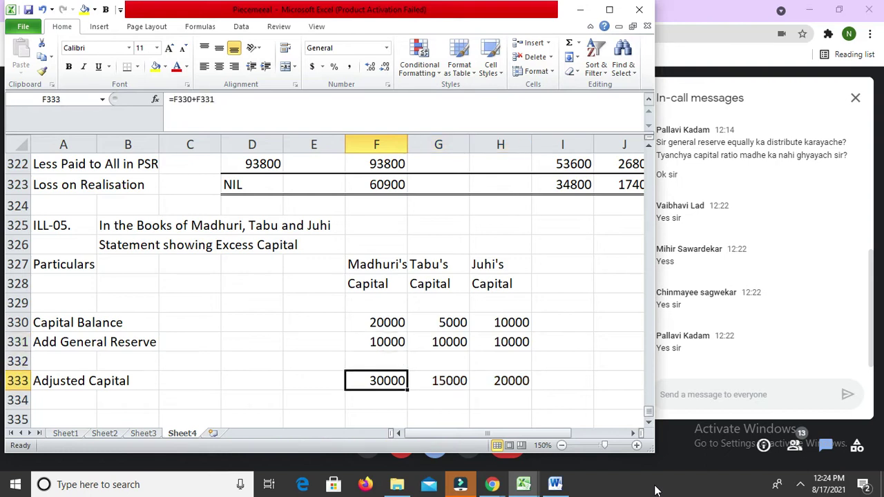
pyautogui.press('Right')
pyautogui.press('Up')
pyautogui.press('Up')
pyautogui.press('Up')
pyautogui.press('Up')
pyautogui.press('Down')
pyautogui.press('Down')
pyautogui.press('Down')
pyautogui.press('Down')
pyautogui.press('Right')
pyautogui.press('Up')
pyautogui.press('Up')
pyautogui.press('Up')
pyautogui.press('Down')
pyautogui.press('Down')
pyautogui.press('Down')
pyautogui.press('Down')
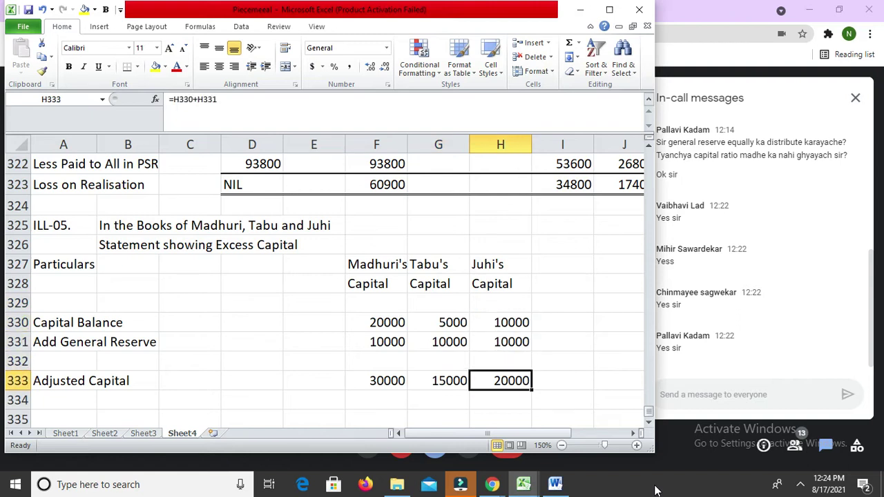
# Add a thicker solid top border to cells F332:H332, beneath the general reserve amounts.
pyautogui.press('Up')
pyautogui.press('Left')
pyautogui.press('Left')
pyautogui.press('Up')
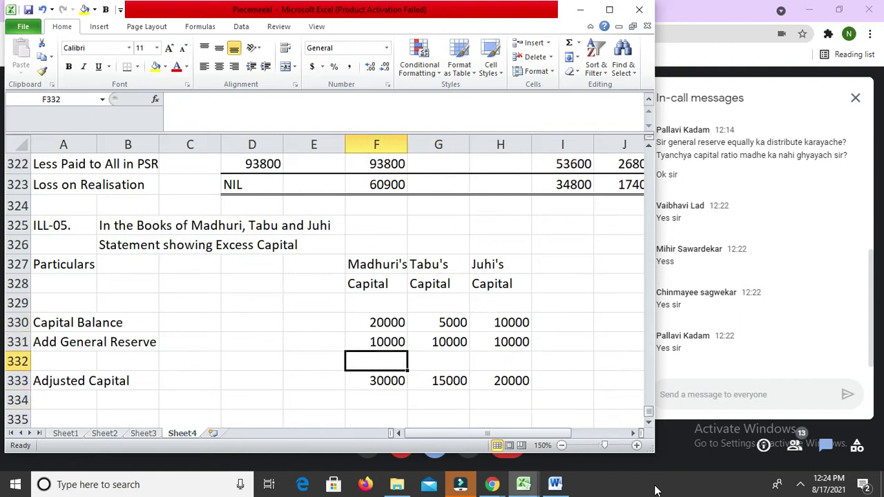
pyautogui.hotkey('shift', 'Right')
pyautogui.hotkey('shift', 'Right')
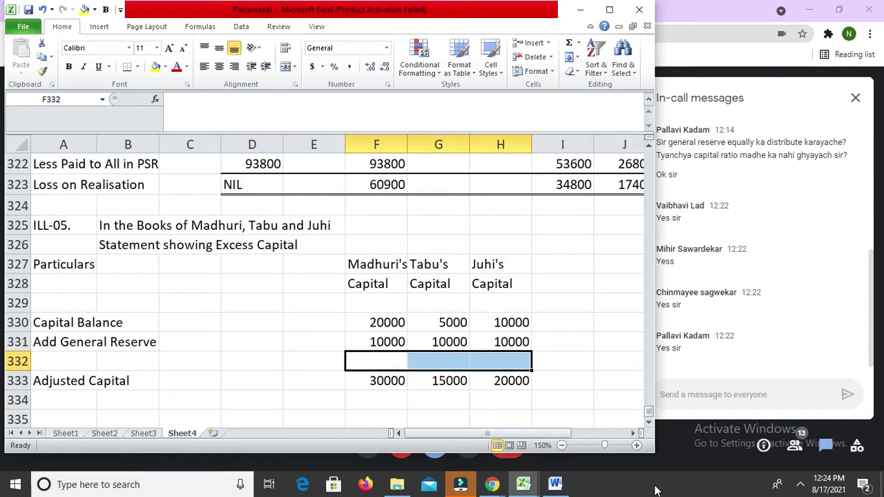
pyautogui.hotkey('ctrl', '1')
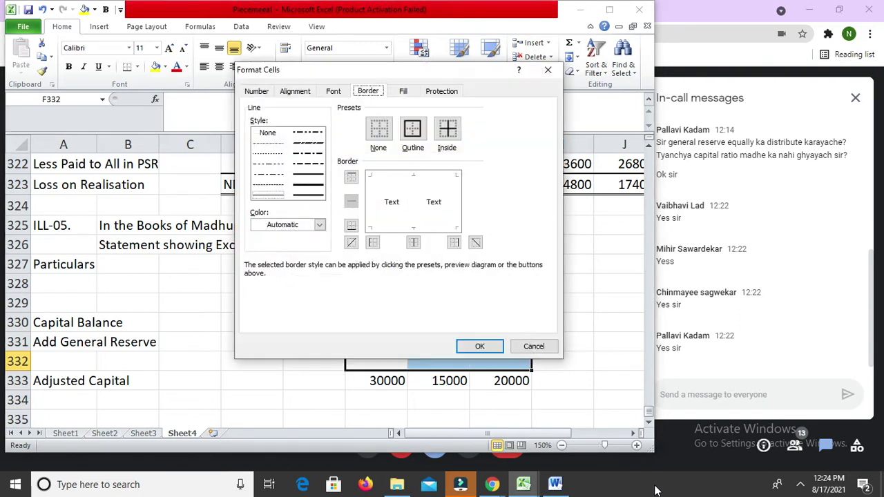
pyautogui.click(309, 174)
pyautogui.click(405, 177)
pyautogui.press('Return')
# Enter the row label "Divided Profit Sharing Ratio" in cell A334.
pyautogui.press('Down')
pyautogui.press('Down')
pyautogui.press('Down')
pyautogui.press('Left')
pyautogui.press('Left')
pyautogui.press('Left')
pyautogui.press('Left')
pyautogui.press('Left')
pyautogui.press('Left')
pyautogui.press('Up')
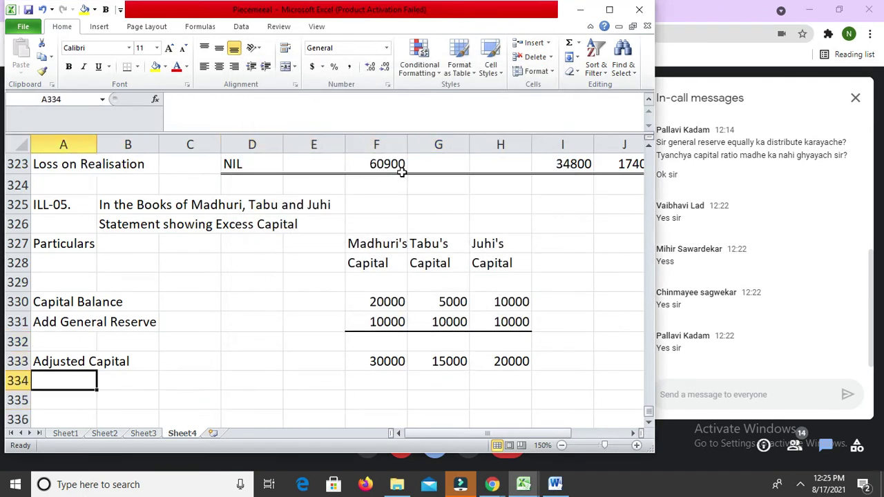
pyautogui.write('Di')
pyautogui.write('id')
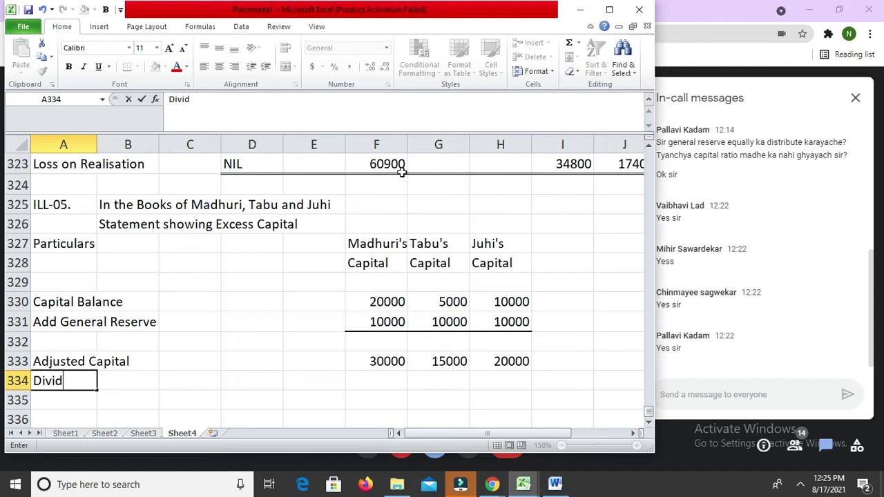
pyautogui.write('ed Profit ')
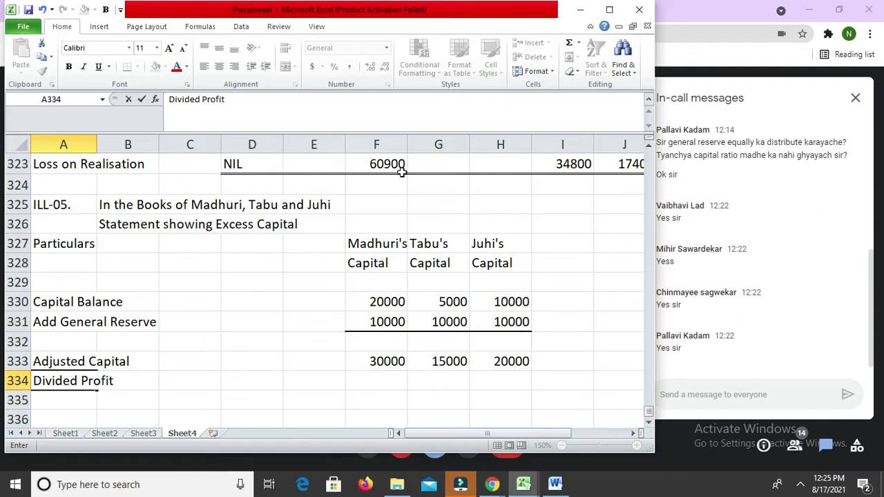
pyautogui.write('Sharing Ratio')
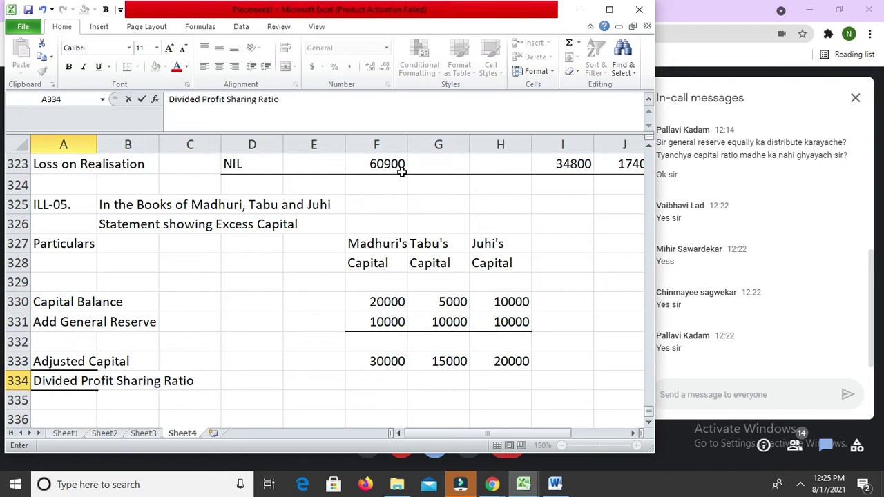
pyautogui.press('Return')
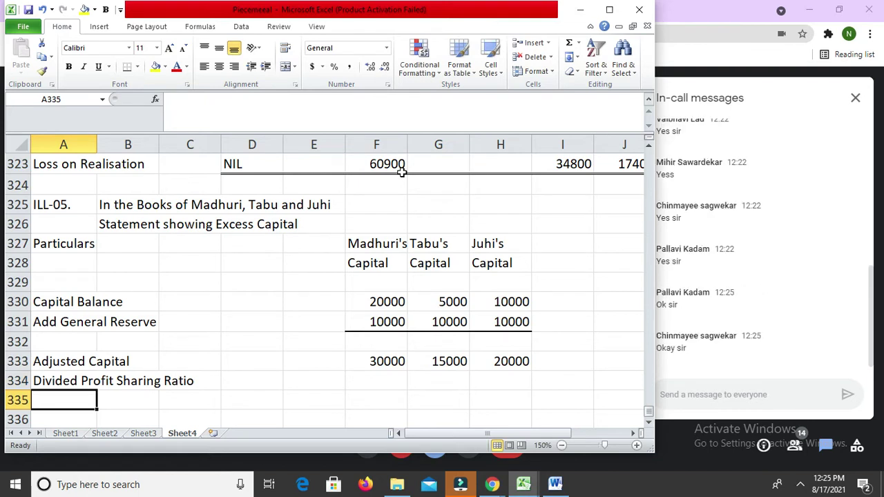
# Insert the word "by" into the A334 label so that it reads "Divided by Profit Sharing Ratio".
pyautogui.press('Up')
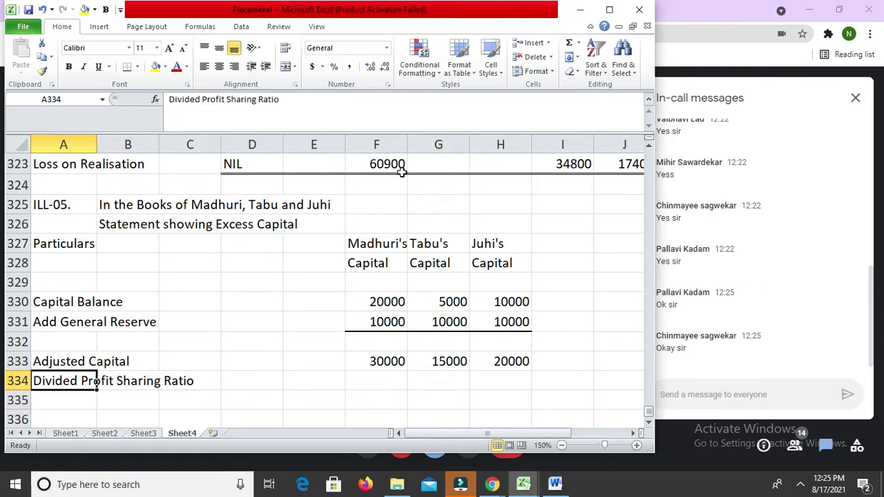
pyautogui.press('F2')
pyautogui.press('Left')
pyautogui.press('Left')
pyautogui.press('Left')
pyautogui.press('Left')
pyautogui.press('Left')
pyautogui.press('Left')
pyautogui.press('Left')
pyautogui.press('Left')
pyautogui.press('Left')
pyautogui.press('Left')
pyautogui.press('Left')
pyautogui.press('Left')
pyautogui.press('Left')
pyautogui.press('Left')
pyautogui.press('Left')
pyautogui.press('Left')
pyautogui.press('Left')
pyautogui.press('Left')
pyautogui.press('Left')
pyautogui.press('Left')
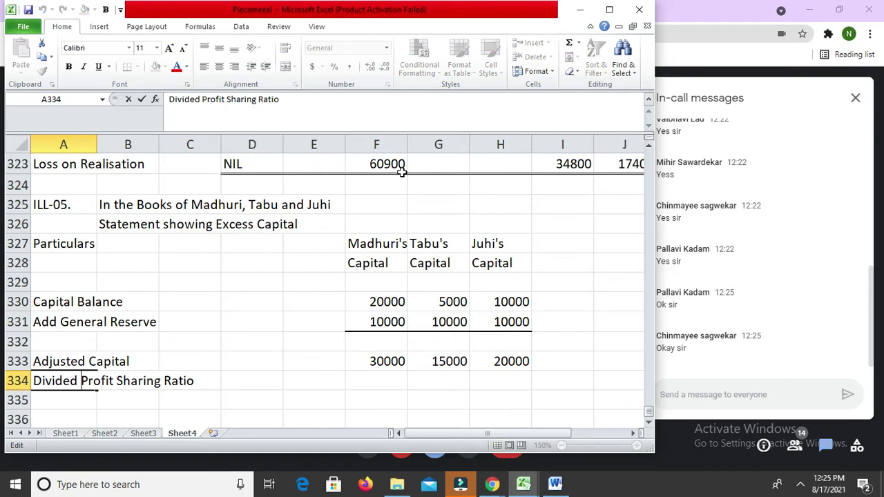
pyautogui.write('by')
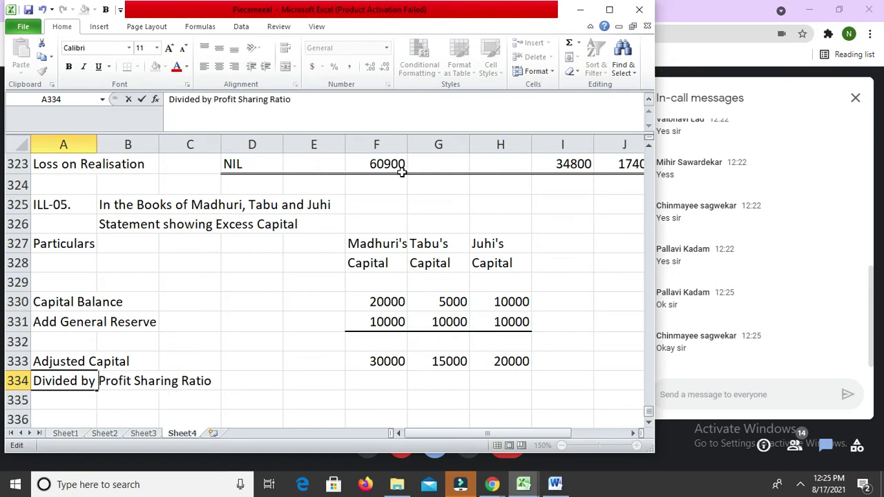
pyautogui.press('Return')
# Enter a profit sharing ratio of 1 for each of the three partners in F334:H334.
pyautogui.press('Up')
pyautogui.press('Right')
pyautogui.press('Right')
pyautogui.press('Right')
pyautogui.press('Right')
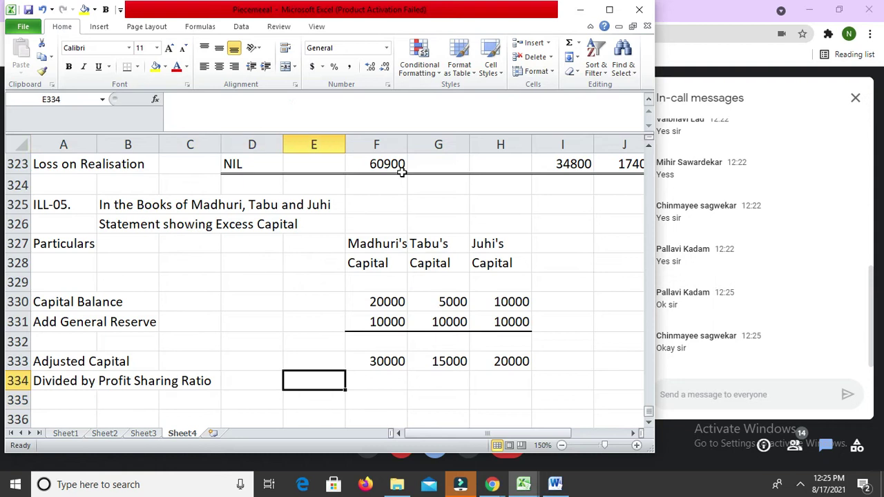
pyautogui.press('Right')
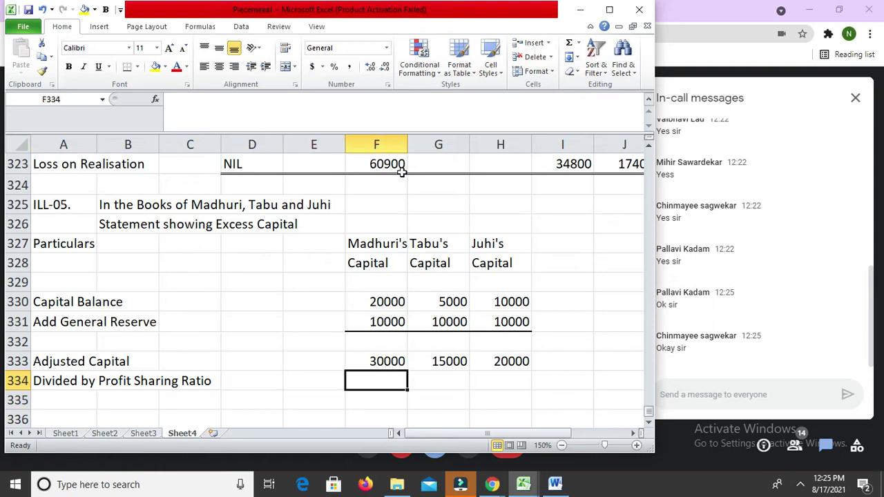
pyautogui.write('1')
pyautogui.press('Right')
pyautogui.write('1')
pyautogui.press('Return')
pyautogui.press('Up')
pyautogui.press('Right')
pyautogui.write('1')
pyautogui.press('Return')
# Enter the row label "Unit Value" in cell A336.
pyautogui.press('Up')
pyautogui.press('Up')
pyautogui.press('Left')
pyautogui.press('Left')
pyautogui.press('Down')
pyautogui.press('Down')
pyautogui.press('Down')
pyautogui.press('Left')
pyautogui.press('Left')
pyautogui.press('Left')
pyautogui.press('Left')
pyautogui.press('Left')
pyautogui.write('U')
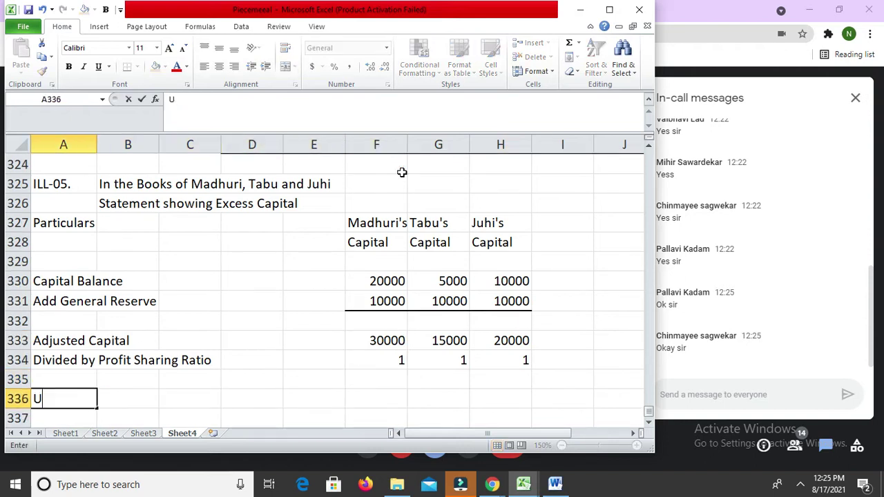
pyautogui.write('nit Value')
pyautogui.press('Return')
# Calculate the first partner's unit value in F336 with the formula =F333/F334.
pyautogui.press('Up')
pyautogui.press('Right')
pyautogui.press('Right')
pyautogui.press('Right')
pyautogui.press('Right')
pyautogui.press('Right')
pyautogui.write('=')
pyautogui.press('Up')
pyautogui.press('Up')
pyautogui.press('Up')
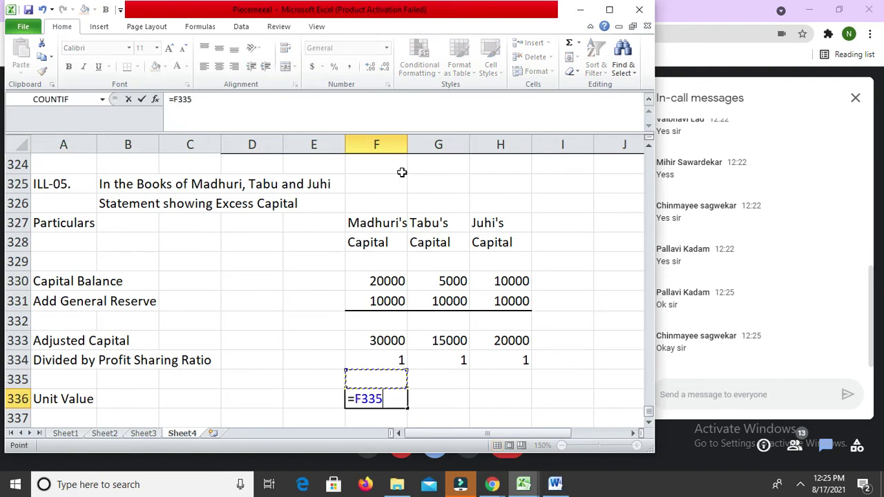
pyautogui.write('/')
pyautogui.press('Up')
pyautogui.press('Up')
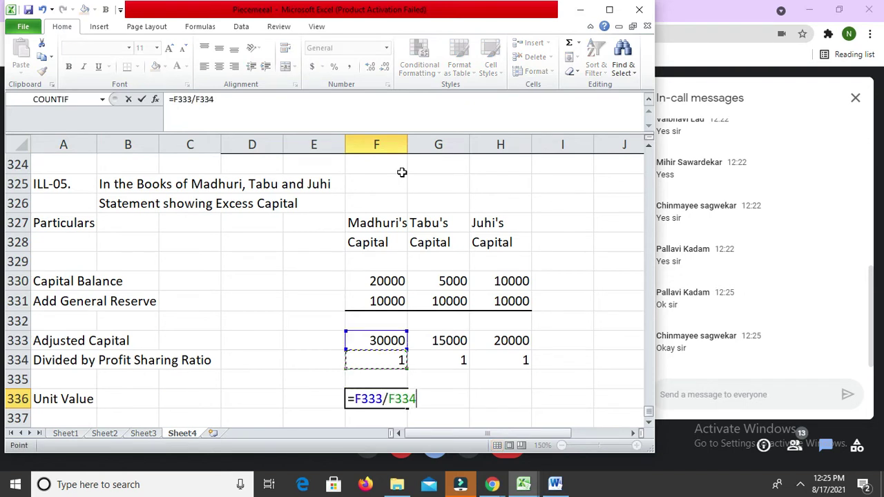
pyautogui.press('Return')
# Copy the unit value formula from F336 across to G336 and H336 for the other two partners.
pyautogui.press('Up')
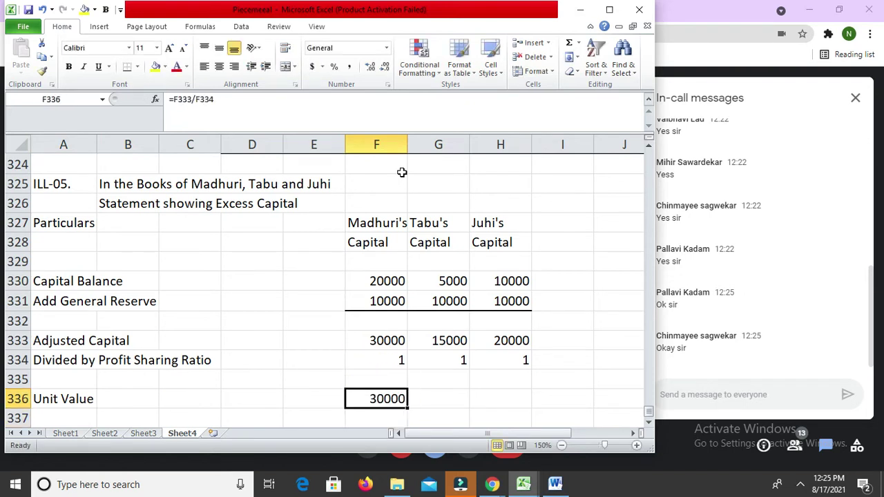
pyautogui.hotkey('ctrl', 'c')
pyautogui.press('Right')
pyautogui.press('Return')
pyautogui.press('Right')
pyautogui.press('Left')
pyautogui.hotkey('ctrl', 'c')
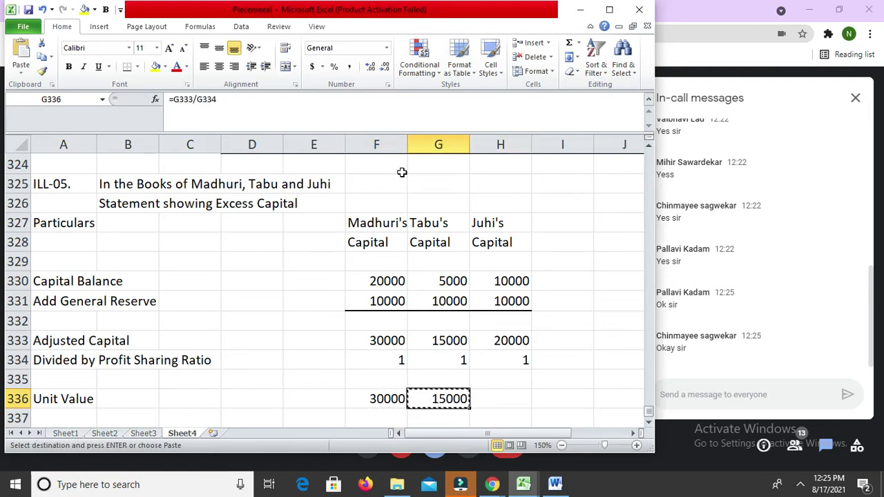
pyautogui.press('Right')
pyautogui.press('Return')
# Add a thicker solid top border to the unit values in F336:H336.
pyautogui.press('Left')
pyautogui.press('Left')
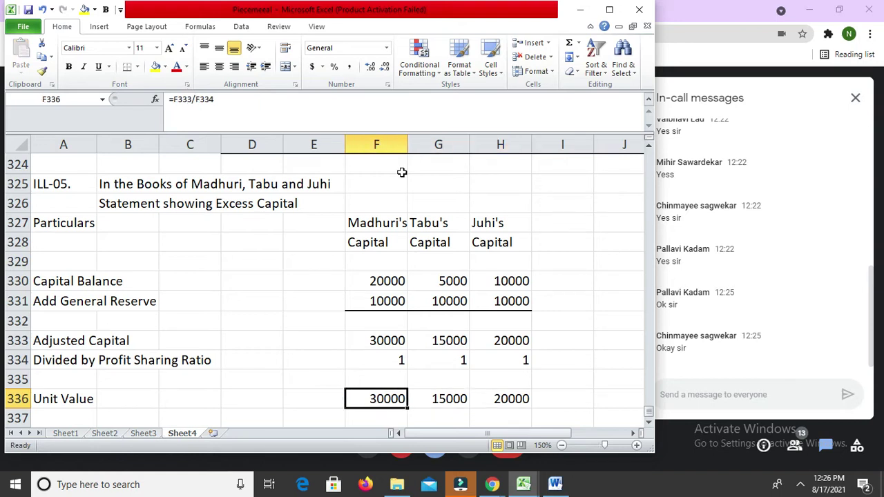
pyautogui.hotkey('shift', 'Right')
pyautogui.hotkey('shift', 'Right')
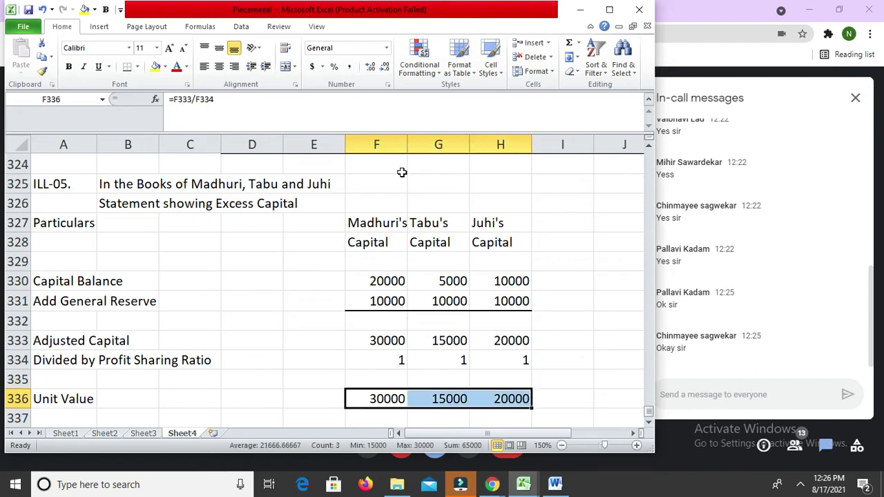
pyautogui.hotkey('ctrl', '1')
pyautogui.click(312, 181)
pyautogui.click(392, 177)
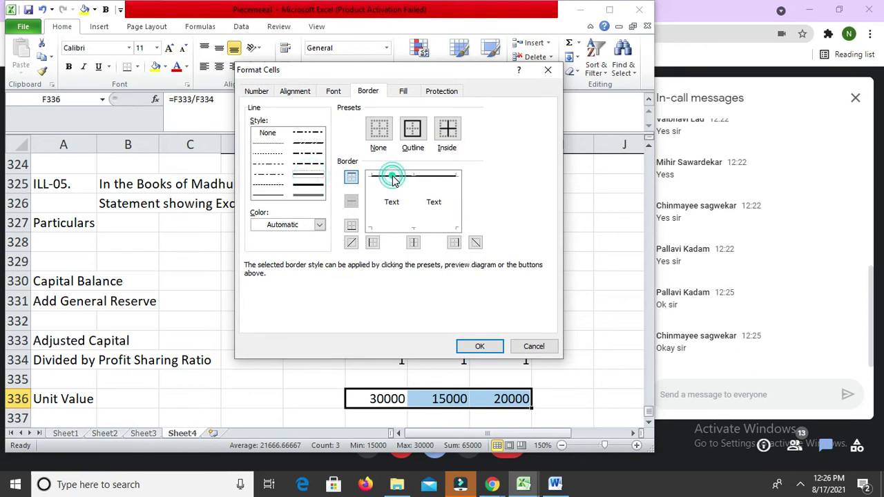
pyautogui.press('Return')
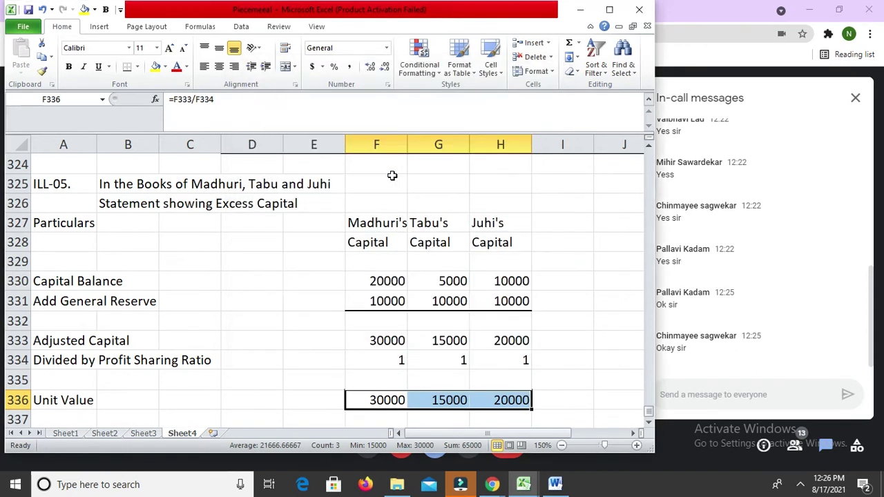
# Compare the partners' unit values in row 336 to find the smallest one.
pyautogui.press('Up')
pyautogui.press('Up')
pyautogui.press('Up')
pyautogui.press('Down')
pyautogui.press('Down')
pyautogui.press('Down')
pyautogui.press('Down')
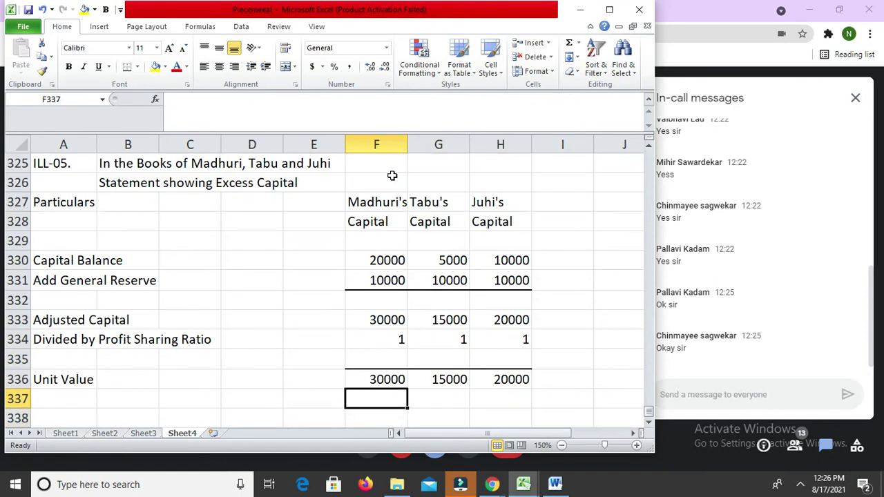
pyautogui.press('Up')
pyautogui.press('Right')
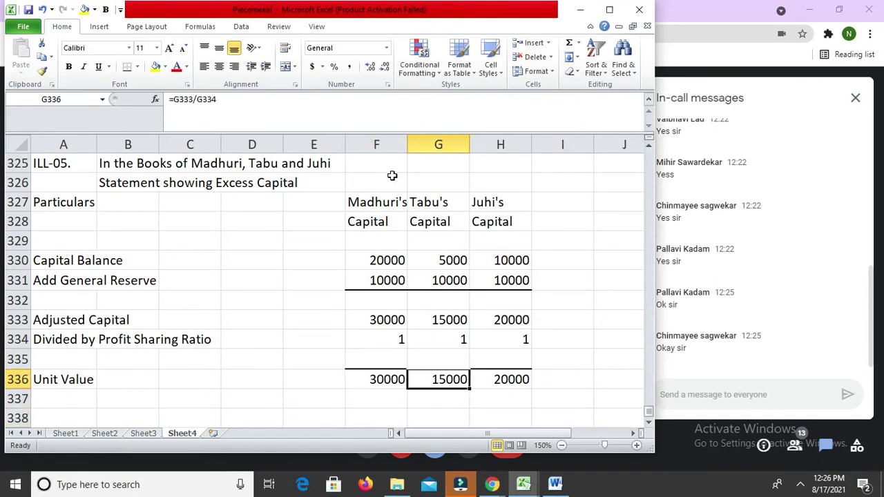
# Enter a note in A337 stating that the column G partner's Unit Value is minimum, ending with a comma.
pyautogui.press('Down')
pyautogui.press('Left')
pyautogui.press('Left')
pyautogui.press('Left')
pyautogui.press('Left')
pyautogui.press('Left')
pyautogui.press('Left')
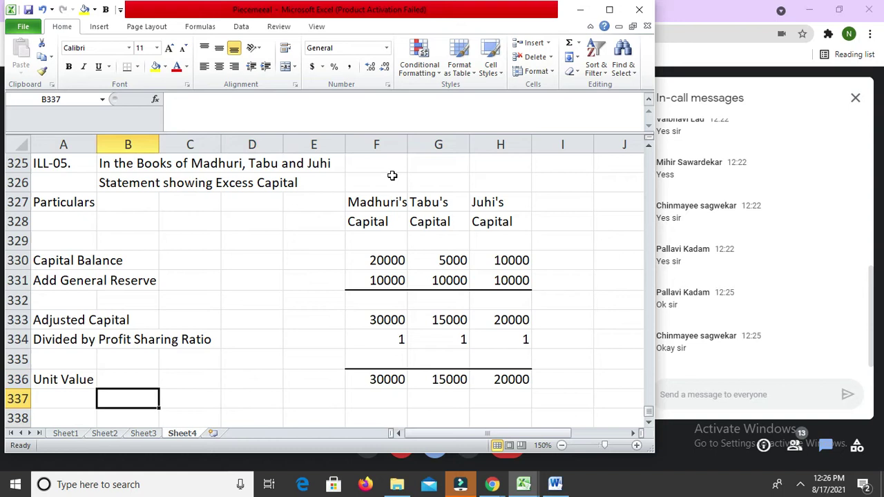
pyautogui.write('As')
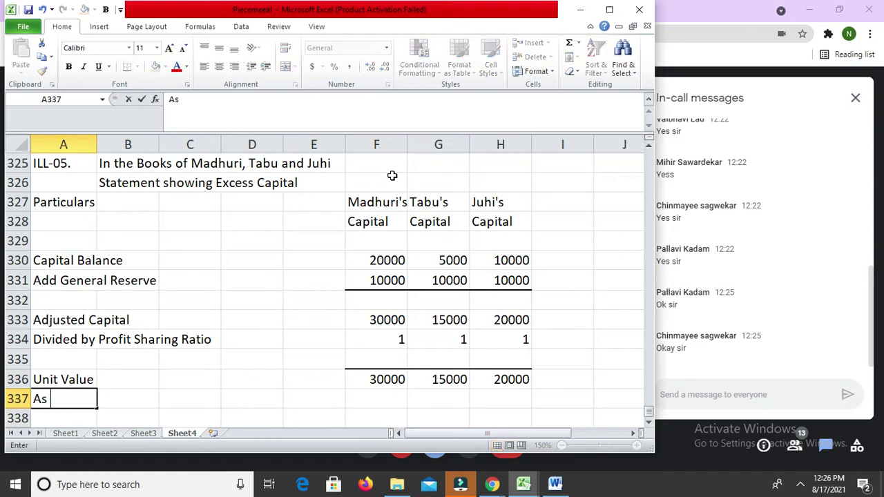
pyautogui.write(" Tabu's Un")
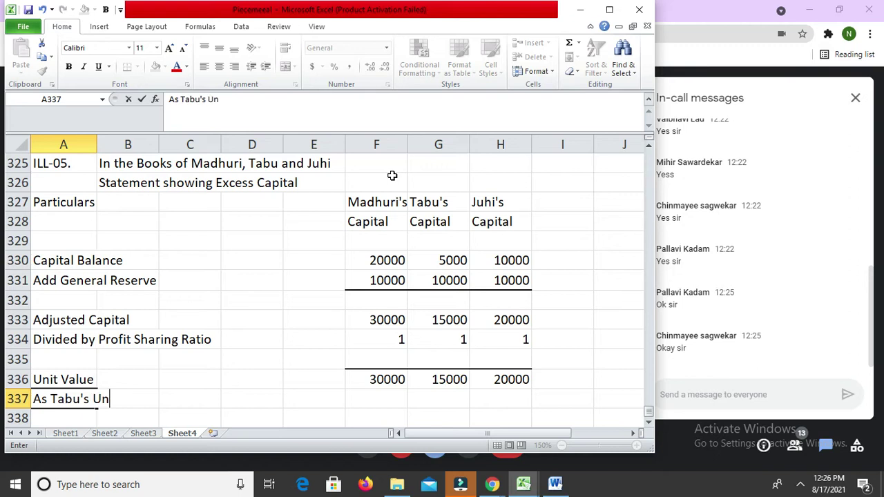
pyautogui.write('it Value is mi')
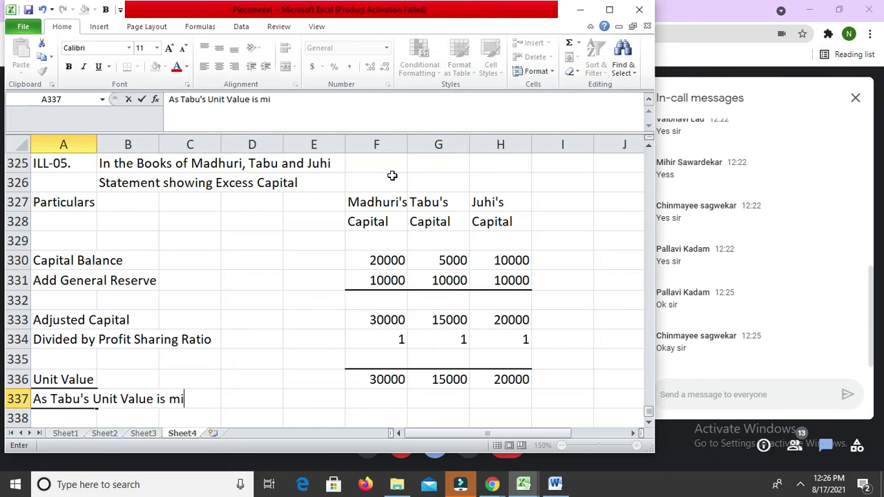
pyautogui.write('nimum,')
pyautogui.press('Return')
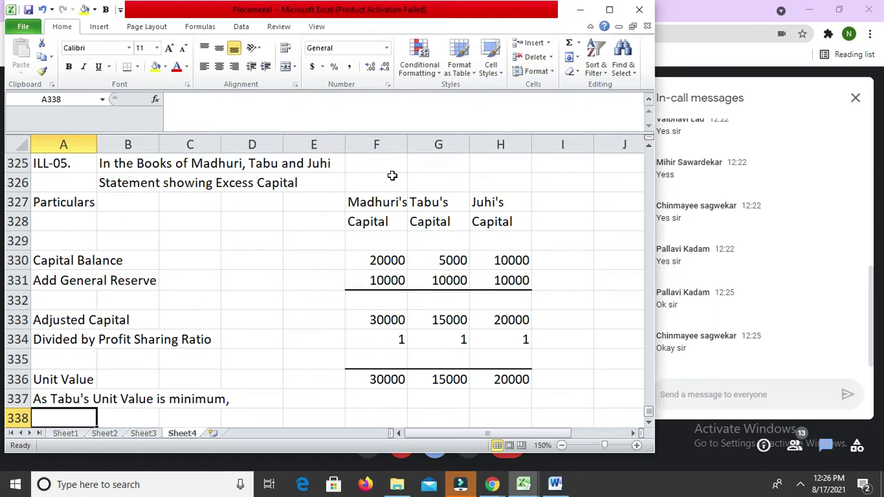
# Label A338 as Proportionate Capital = the column G partner's Unit Value X PSR.
pyautogui.write('Proportionate Capital ')
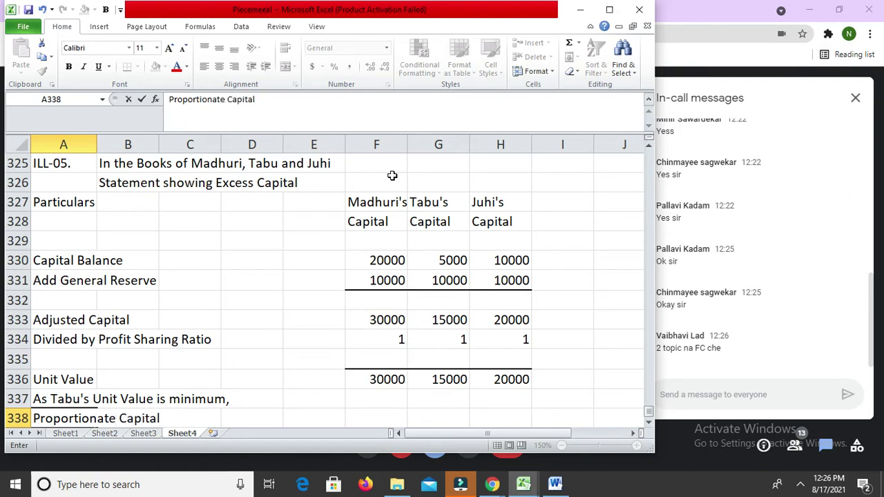
pyautogui.write("= Tabu's Unit")
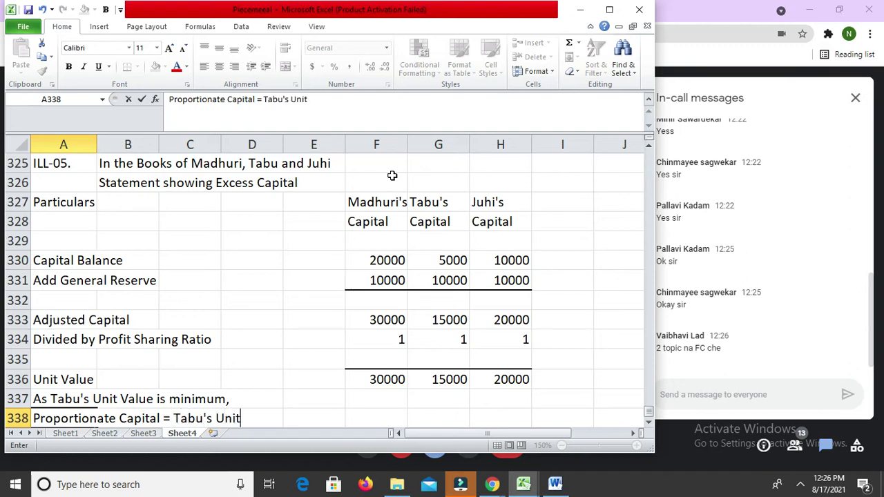
pyautogui.write(' Value C')
pyautogui.press('BackSpace')
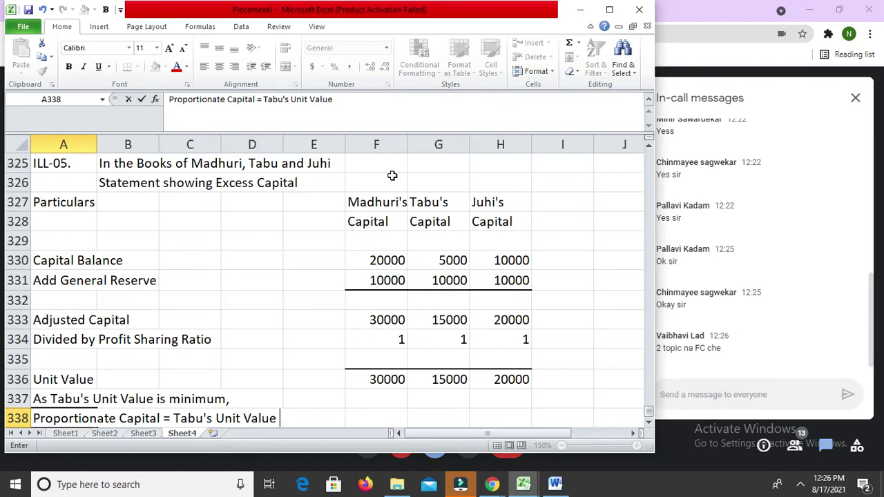
pyautogui.write('X PSR')
pyautogui.press('Return')
# Calculate proportionate capital in G338 by multiplying the unit value in G336 by the profit sharing ratio.
pyautogui.press('Up')
pyautogui.press('Right')
pyautogui.press('Right')
pyautogui.press('Right')
pyautogui.press('Right')
pyautogui.press('Right')
pyautogui.press('Right')
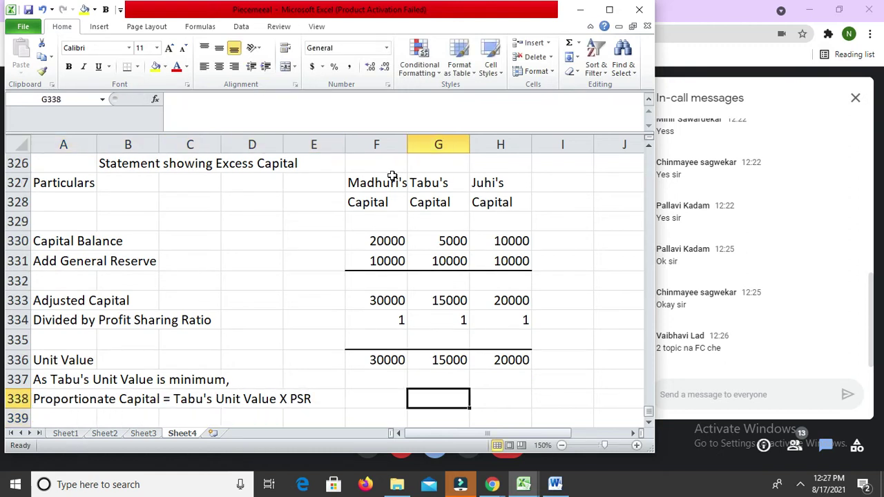
pyautogui.write('=')
pyautogui.press('Up')
pyautogui.press('Up')
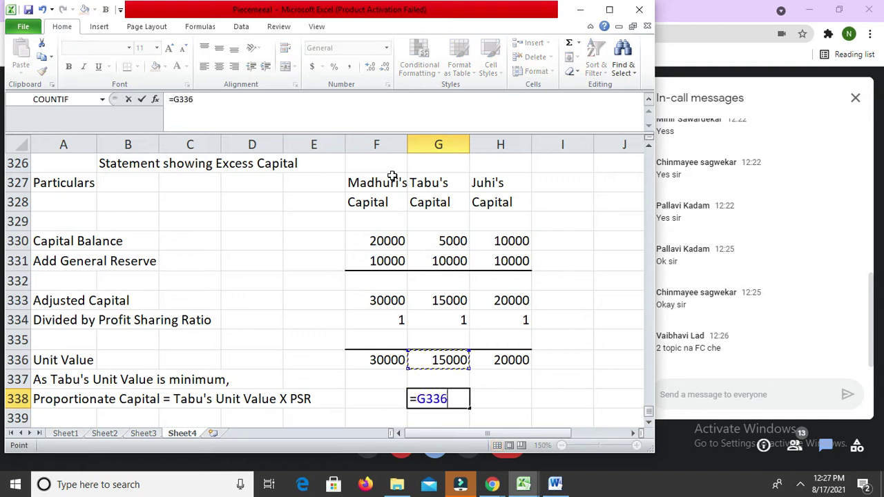
pyautogui.write('*')
pyautogui.press('Up')
pyautogui.press('Up')
pyautogui.press('Up')
pyautogui.press('Up')
pyautogui.press('Up')
pyautogui.press('Down')
pyautogui.press('Left')
pyautogui.press('Return')
# Calculate the first partner's proportionate capital in F338 as G336 multiplied by the ratio in F334.
pyautogui.press('Up')
pyautogui.press('Left')
pyautogui.write('=')
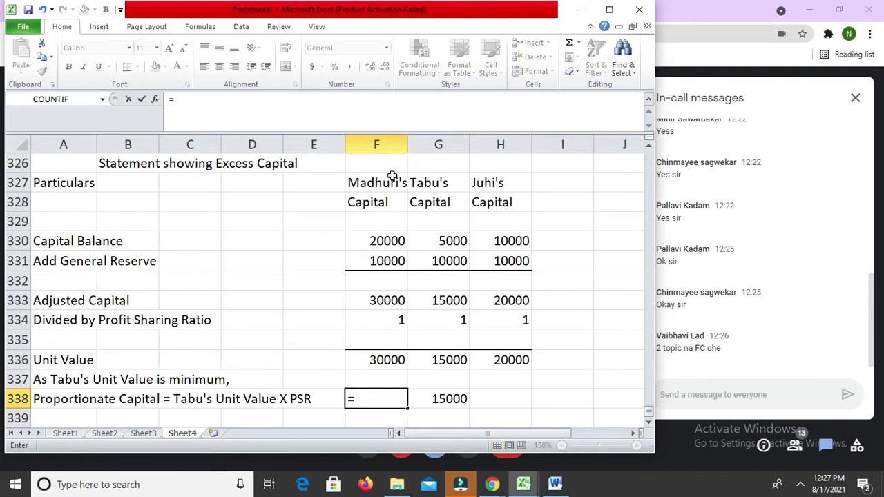
pyautogui.press('Up')
pyautogui.press('Up')
pyautogui.press('Right')
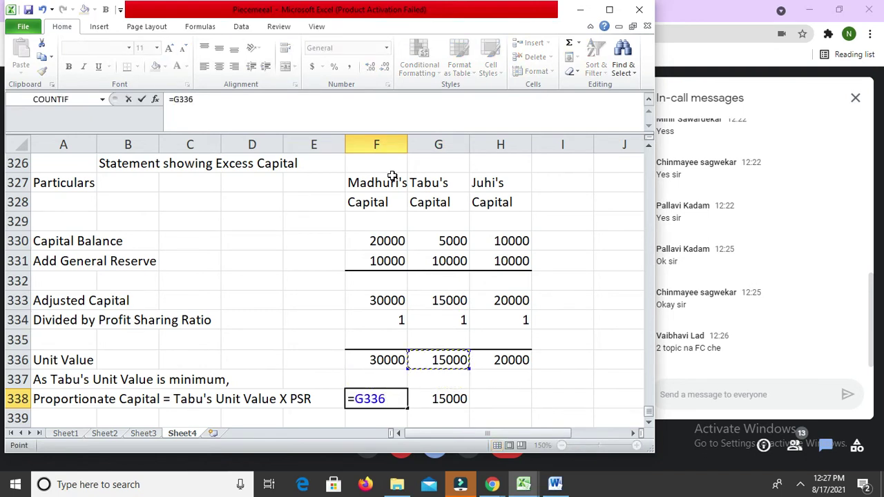
pyautogui.write('*')
pyautogui.press('Up')
pyautogui.press('Up')
pyautogui.press('Up')
pyautogui.press('Up')
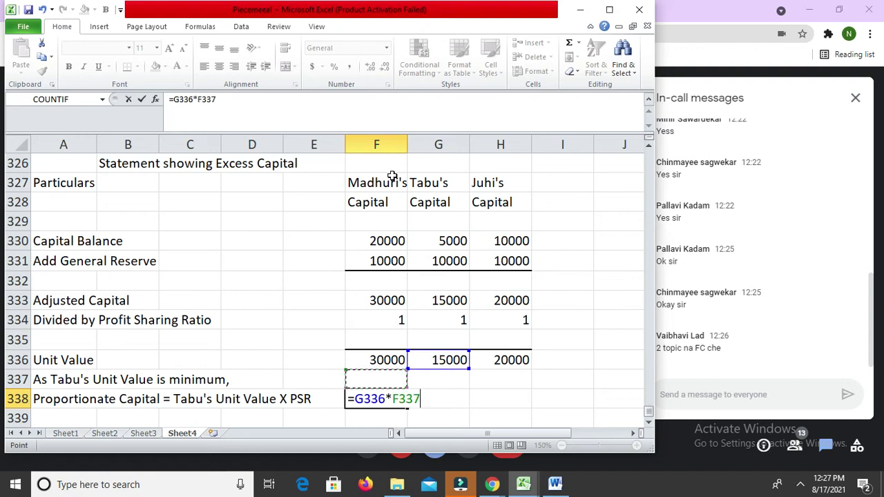
pyautogui.press('Return')
# Calculate the third partner's proportionate capital in H338 with the formula =G336*H334.
pyautogui.press('Up')
pyautogui.press('Right')
pyautogui.press('Right')
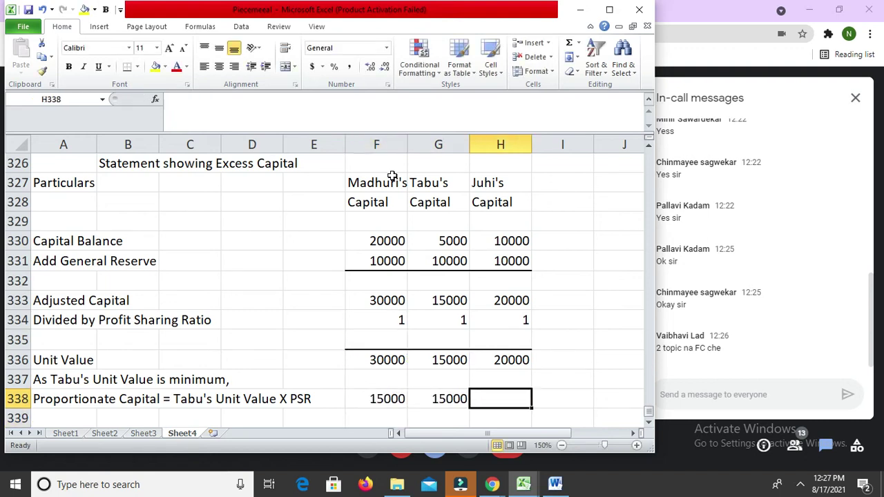
pyautogui.write('=')
pyautogui.press('Up')
pyautogui.press('Up')
pyautogui.press('Left')
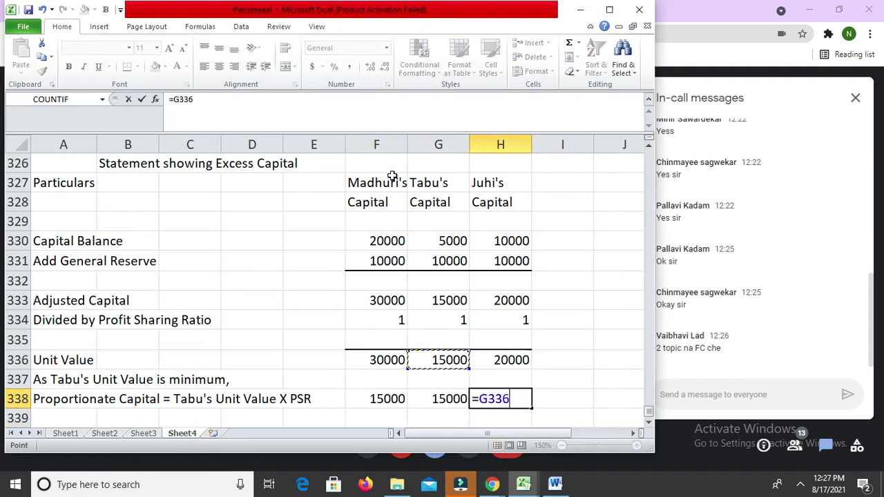
pyautogui.write('*')
pyautogui.press('Up')
pyautogui.press('Up')
pyautogui.press('Up')
pyautogui.press('Up')
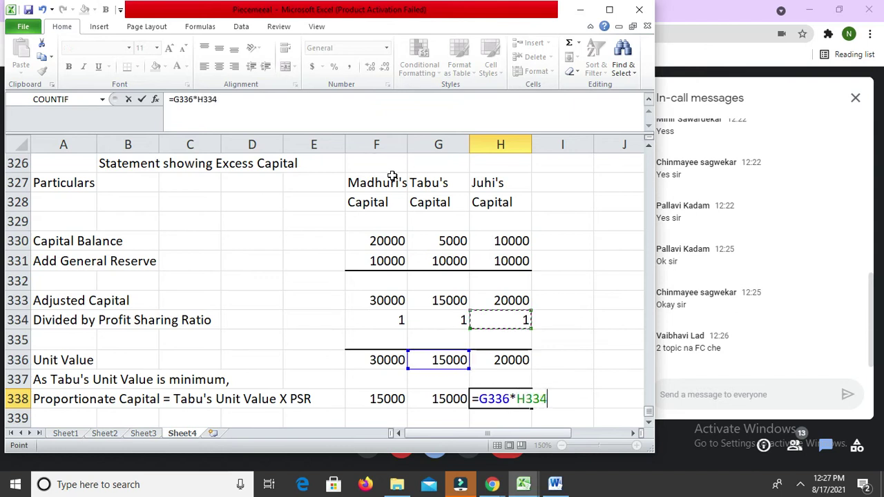
pyautogui.press('Return')
pyautogui.press('Up')
pyautogui.press('Left')
pyautogui.press('Left')
pyautogui.press('Left')
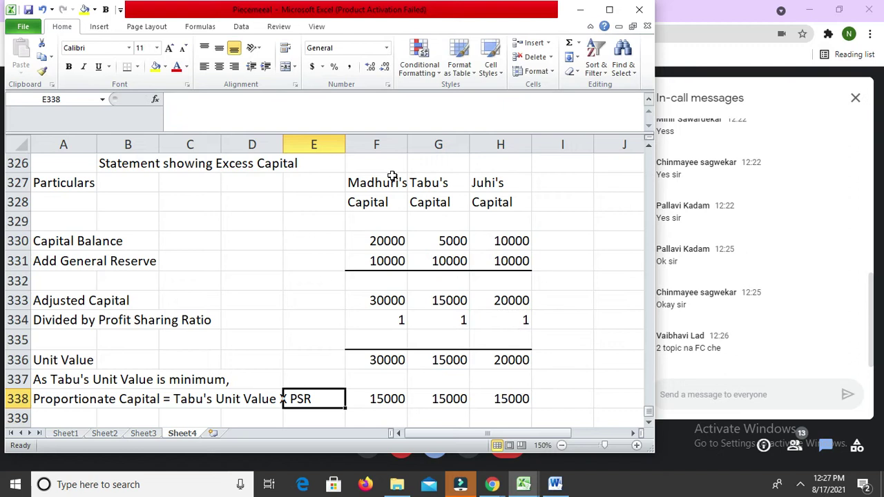
pyautogui.press('Down')
pyautogui.press('Down')
pyautogui.press('Up')
pyautogui.press('Up')
pyautogui.press('Up')
pyautogui.press('Up')
pyautogui.press('Up')
pyautogui.press('Up')
pyautogui.press('Up')
pyautogui.press('Down')
pyautogui.press('Down')
pyautogui.press('Down')
pyautogui.press('Down')
pyautogui.press('Down')
# Bracket the empty cells E334:E337 with a medium solid border along their top, left and bottom edges.
pyautogui.press('Up')
pyautogui.press('Up')
pyautogui.press('Up')
pyautogui.press('Up')
pyautogui.hotkey('shift', 'Down')
pyautogui.hotkey('shift', 'Down')
pyautogui.hotkey('shift', 'Down')
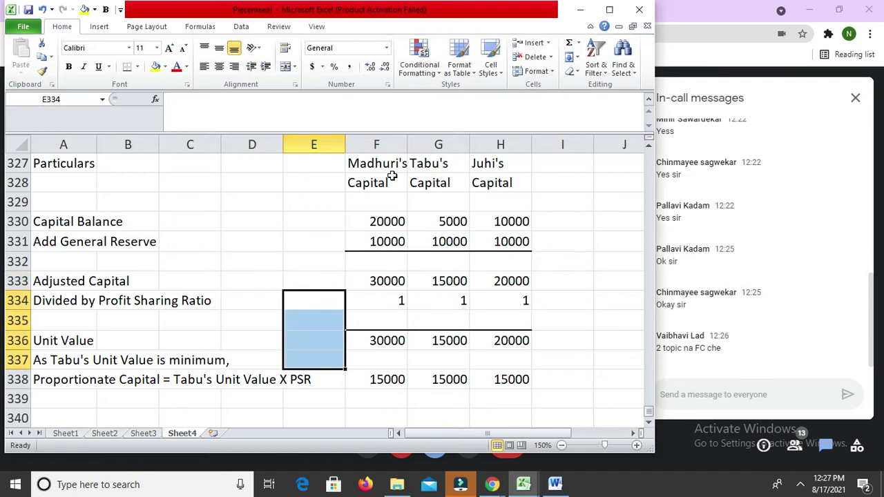
pyautogui.hotkey('ctrl', '1')
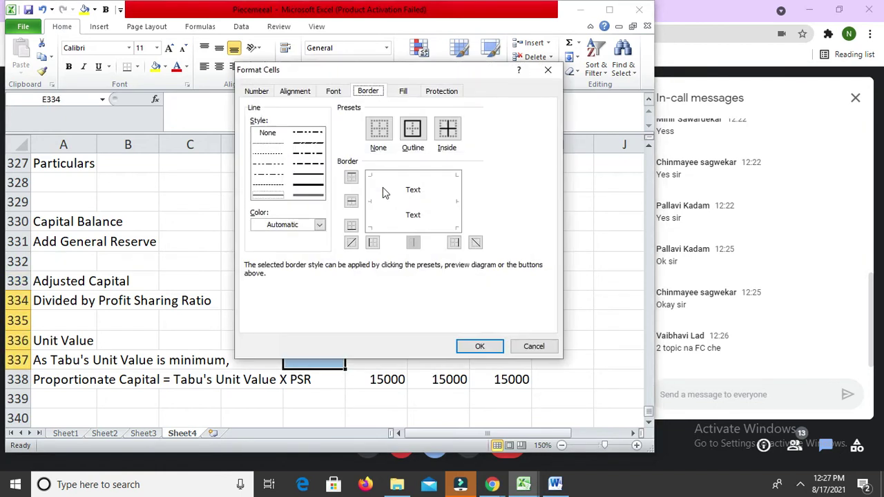
pyautogui.click(309, 175)
pyautogui.click(407, 177)
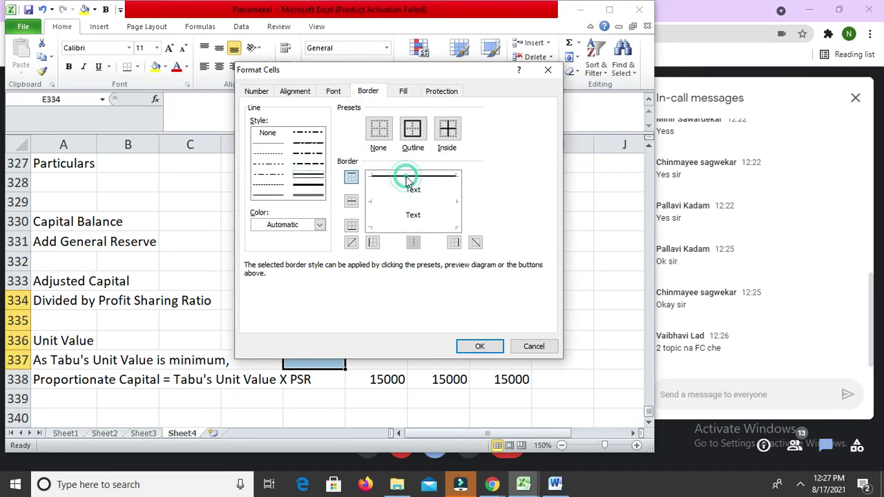
pyautogui.click(371, 190)
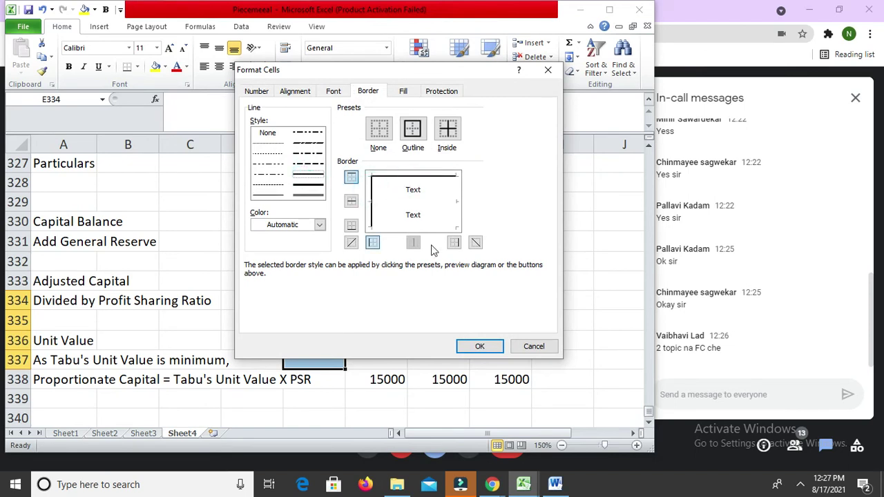
pyautogui.click(430, 228)
pyautogui.click(488, 348)
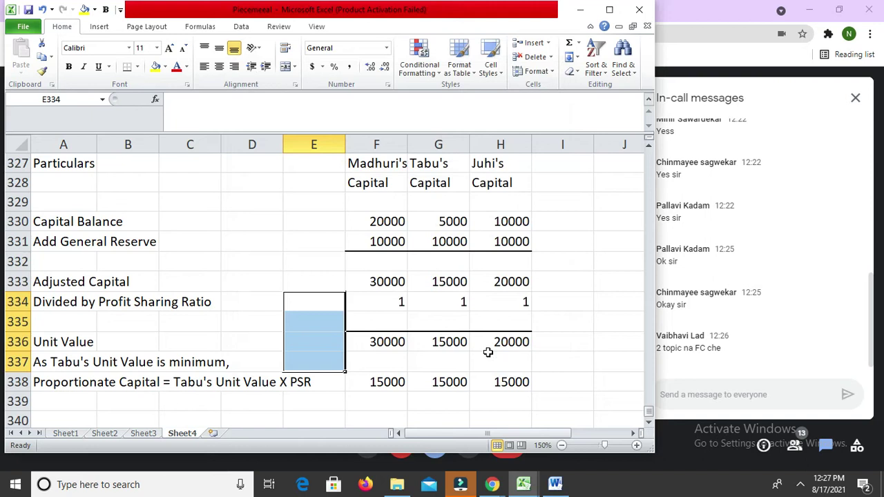
# Label cell A340 as Excess Capital.
pyautogui.press('Down')
pyautogui.press('Down')
pyautogui.press('Down')
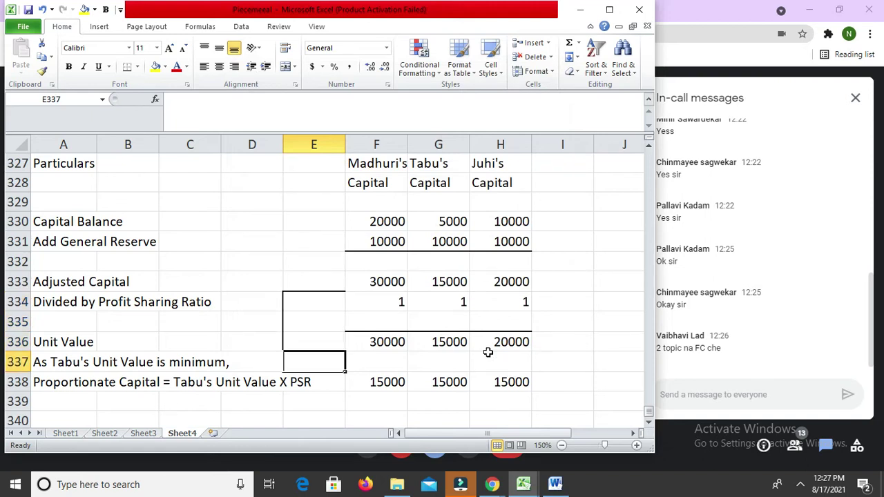
pyautogui.press('Down')
pyautogui.press('Down')
pyautogui.press('Down')
pyautogui.press('Down')
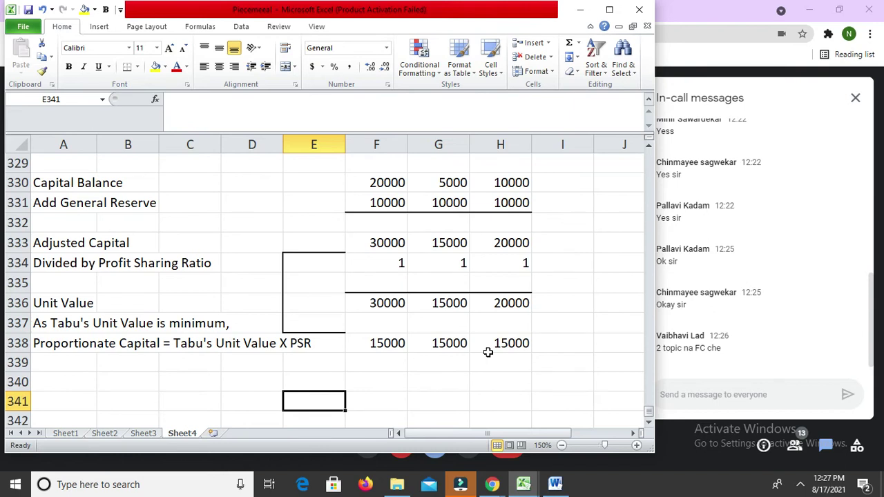
pyautogui.press('Up')
pyautogui.press('Left')
pyautogui.press('Left')
pyautogui.press('Left')
pyautogui.press('Left')
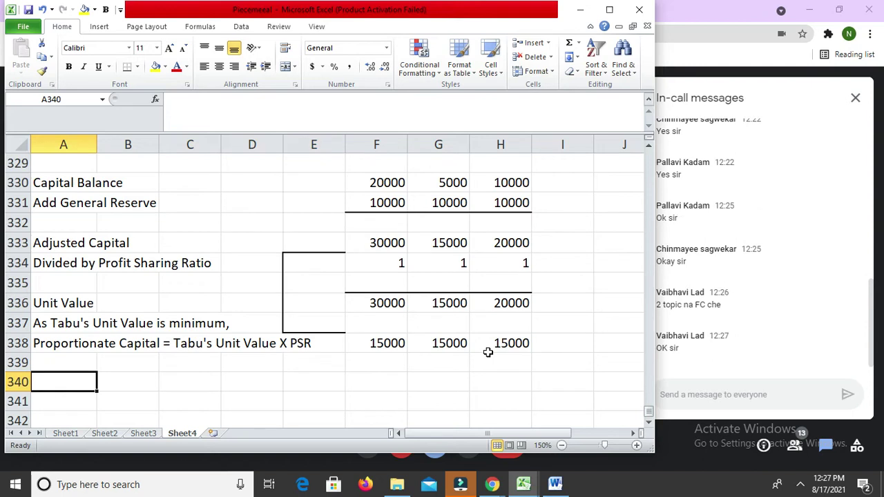
pyautogui.write('Excess')
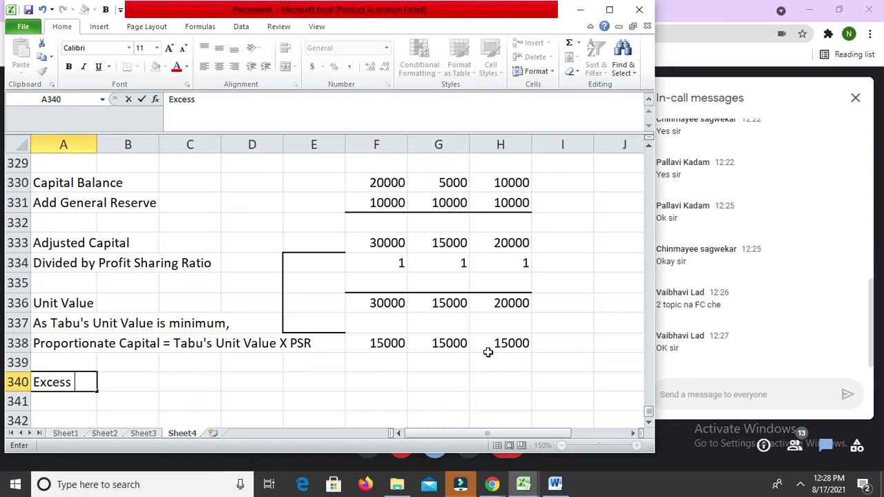
pyautogui.write(' Capit')
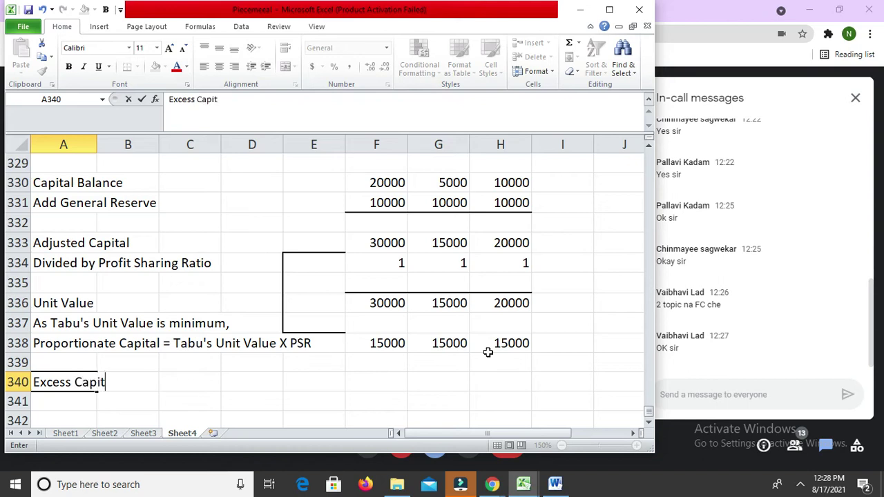
pyautogui.write('al')
pyautogui.press('Return')
# Calculate the first partner's excess capital in F340 as adjusted capital minus proportionate capital, F333-F338.
pyautogui.press('Up')
pyautogui.press('Right')
pyautogui.press('Right')
pyautogui.press('Right')
pyautogui.press('Right')
pyautogui.press('Right')
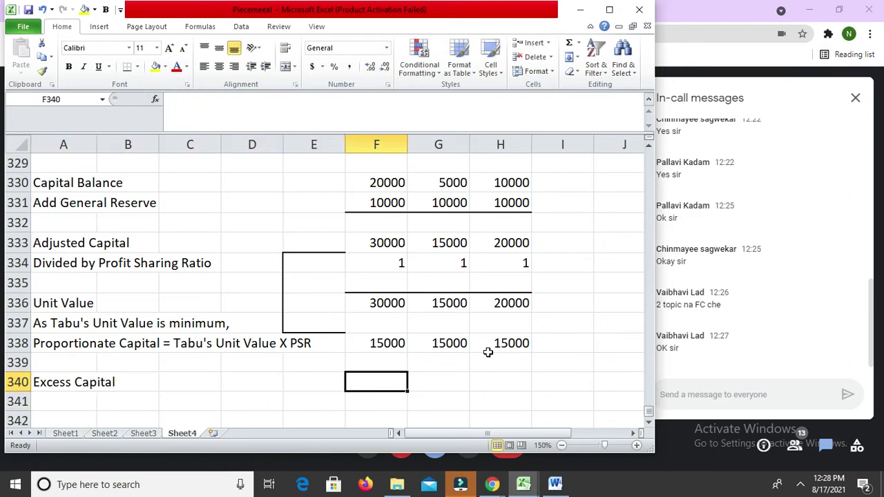
pyautogui.write('=')
pyautogui.press('Up')
pyautogui.press('Up')
pyautogui.press('Up')
pyautogui.press('Up')
pyautogui.press('Up')
pyautogui.press('Up')
pyautogui.press('Up')
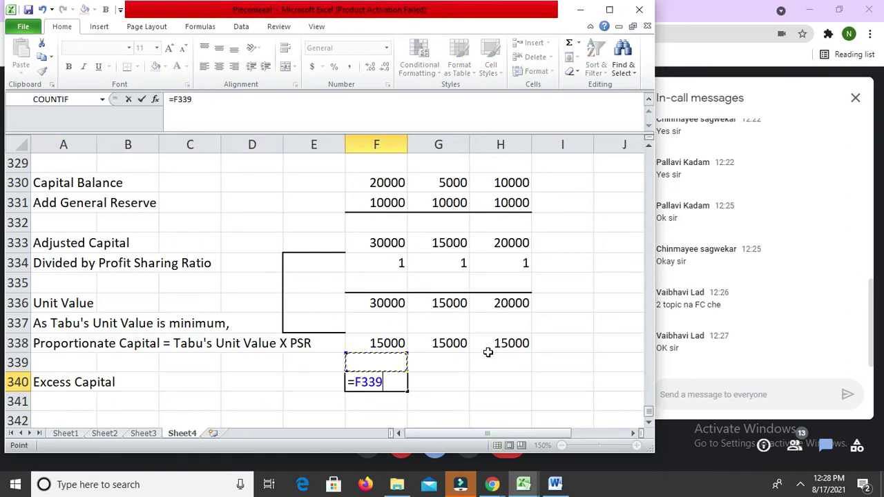
pyautogui.write('-')
pyautogui.press('Up')
pyautogui.press('Up')
pyautogui.press('Return')
# Enter NIL as the second partner's excess capital in G340.
pyautogui.press('Up')
pyautogui.press('Right')
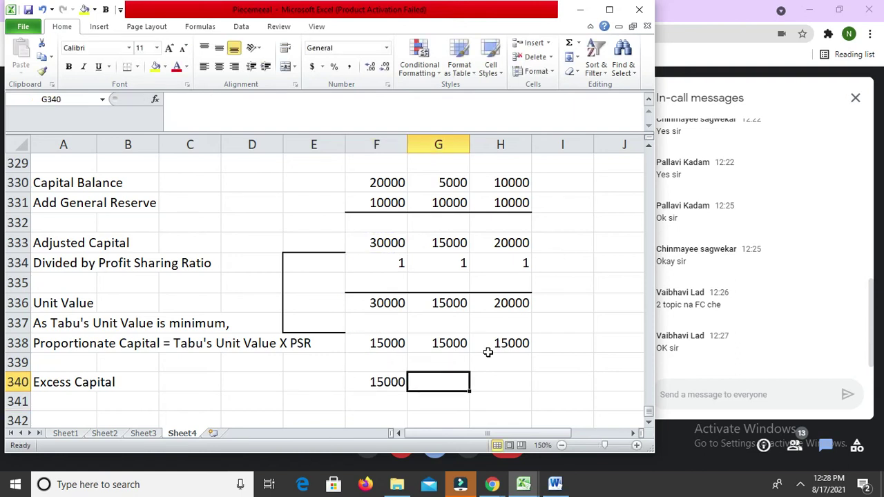
pyautogui.write('NIL')
pyautogui.press('Return')
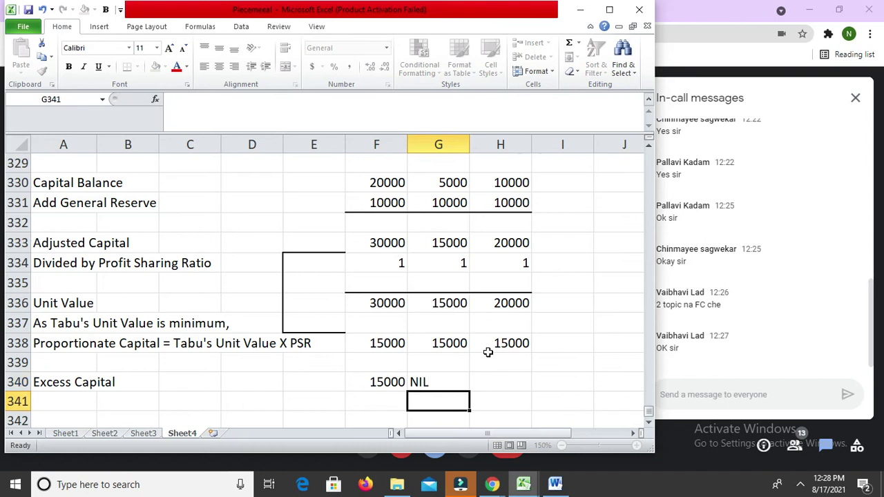
# Calculate the third partner's excess capital in H340 by subtracting proportionate capital H338 from adjusted capital H333.
pyautogui.press('Up')
pyautogui.press('Right')
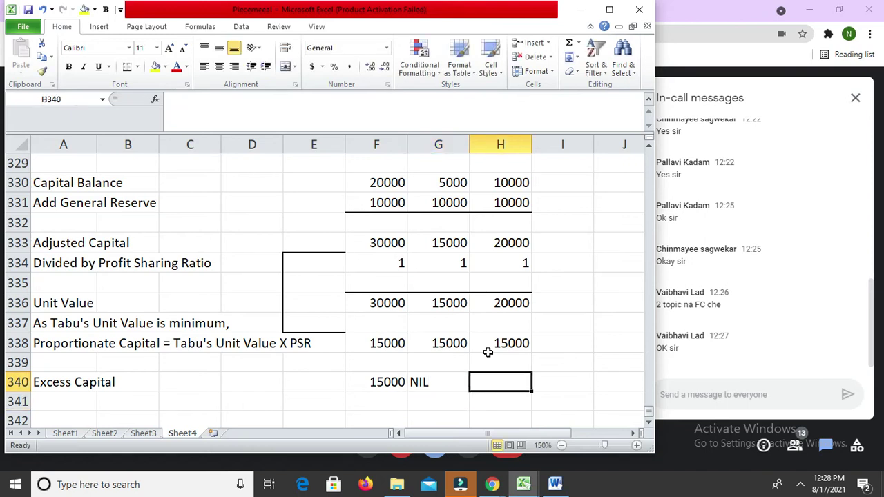
pyautogui.write('=')
pyautogui.press('Up')
pyautogui.press('Up')
pyautogui.press('Up')
pyautogui.press('Up')
pyautogui.press('Up')
pyautogui.press('Up')
pyautogui.press('Up')
pyautogui.write('-')
pyautogui.press('Up')
pyautogui.press('Up')
pyautogui.press('Return')
# Add a medium solid top border to F339:H339, beneath the proportionate capital figures.
pyautogui.press('Up')
pyautogui.press('Left')
pyautogui.press('Left')
pyautogui.press('Right')
pyautogui.press('Right')
pyautogui.press('Left')
pyautogui.press('Left')
pyautogui.press('Up')
pyautogui.press('Up')
pyautogui.press('Down')
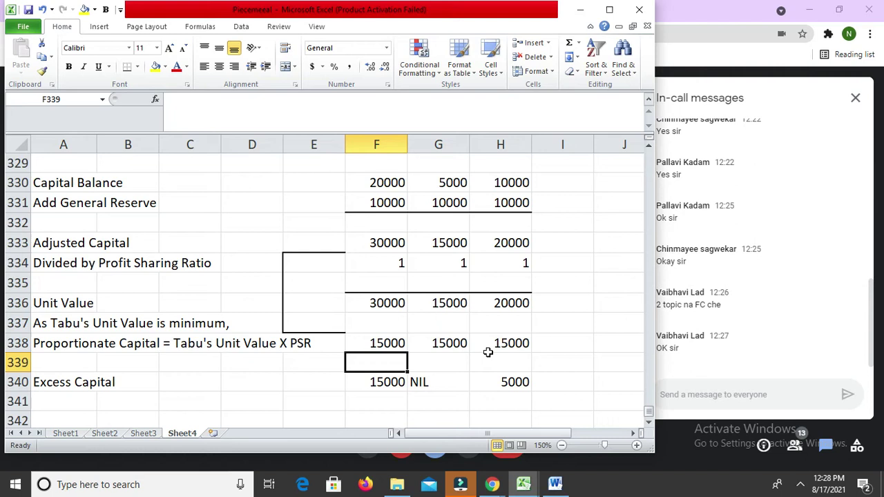
pyautogui.hotkey('shift', 'Right')
pyautogui.hotkey('shift', 'Right')
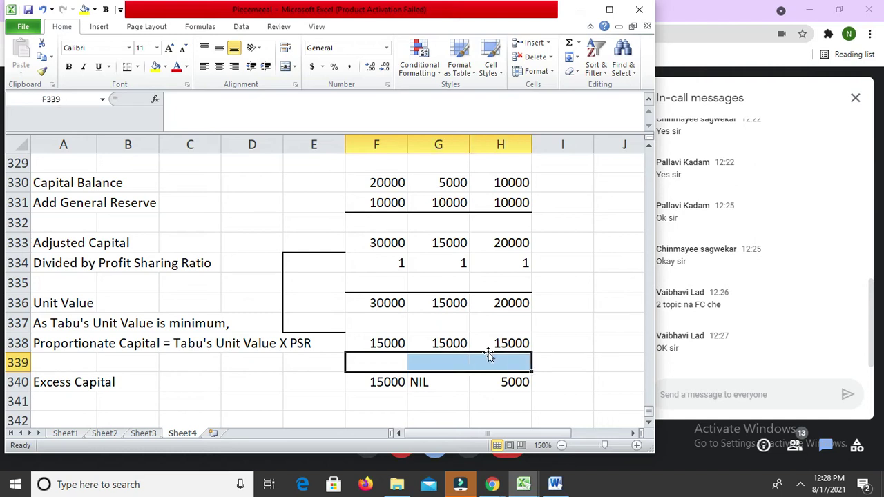
pyautogui.hotkey('ctrl', '1')
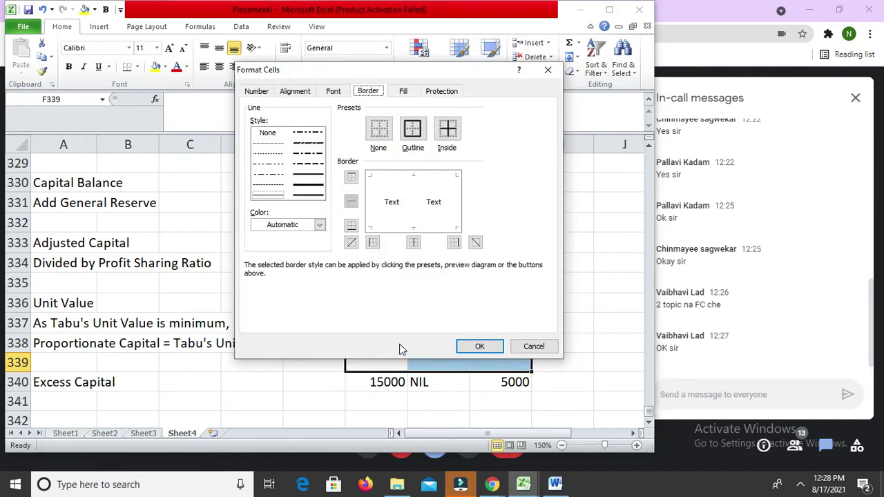
pyautogui.click(306, 183)
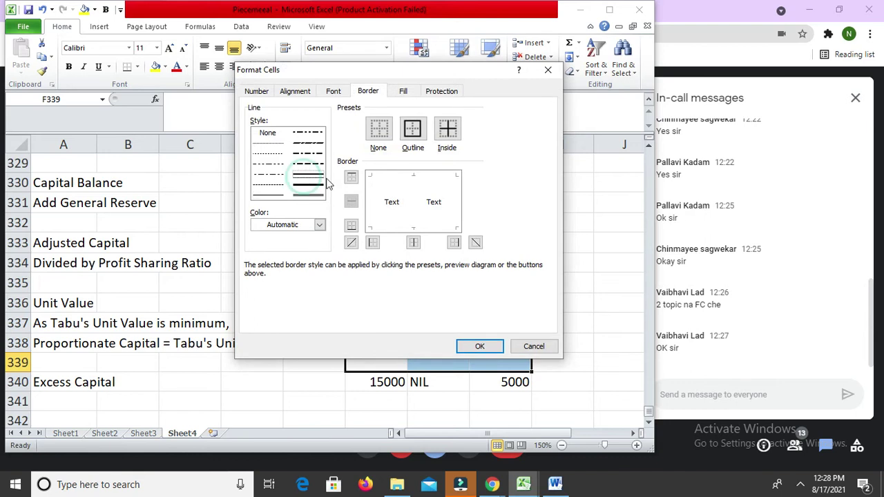
pyautogui.click(401, 178)
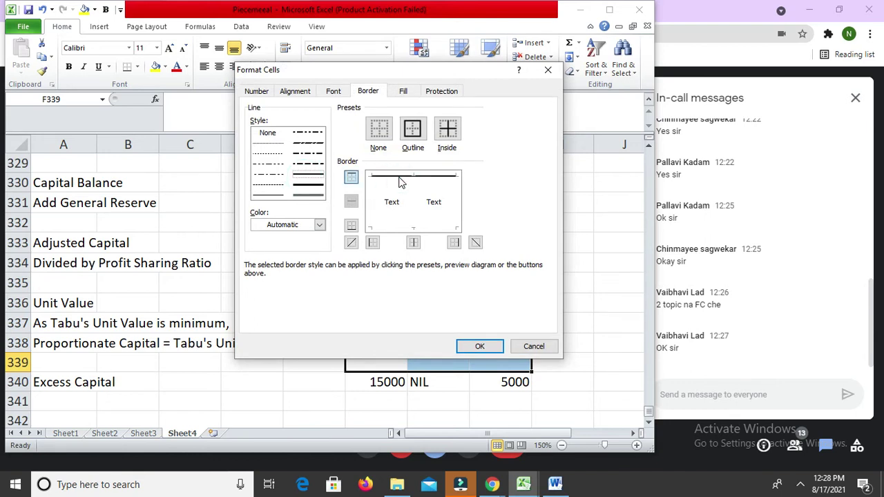
pyautogui.press('Return')
# Copy the Divided by Profit Sharing Ratio label from A334 into A341.
pyautogui.press('Down')
pyautogui.press('Down')
pyautogui.press('Down')
pyautogui.press('Left')
pyautogui.press('Left')
pyautogui.press('Left')
pyautogui.press('Left')
pyautogui.press('Left')
pyautogui.press('Up')
pyautogui.press('Up')
pyautogui.press('Up')
pyautogui.press('Up')
pyautogui.press('Up')
pyautogui.press('Up')
pyautogui.press('Up')
pyautogui.press('Up')
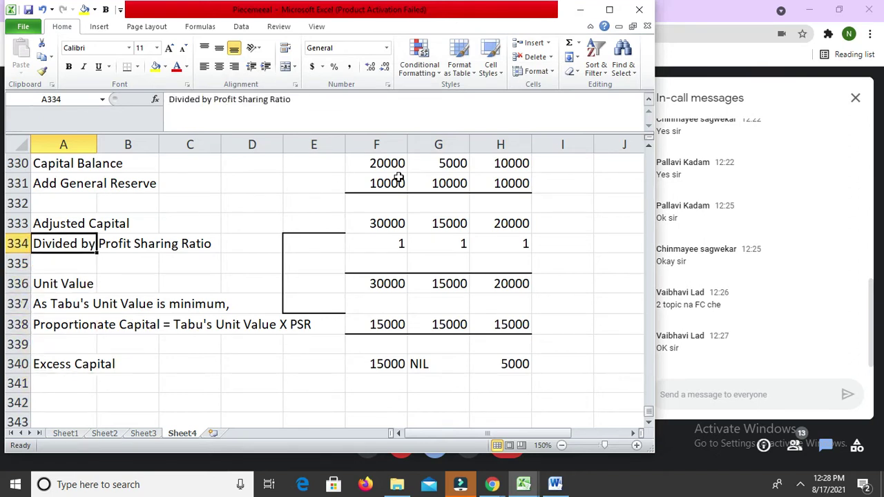
pyautogui.hotkey('ctrl', 'c')
pyautogui.press('Down')
pyautogui.press('Down')
pyautogui.press('Down')
pyautogui.press('Down')
pyautogui.press('Down')
pyautogui.press('Down')
pyautogui.press('Down')
pyautogui.press('Down')
pyautogui.press('Up')
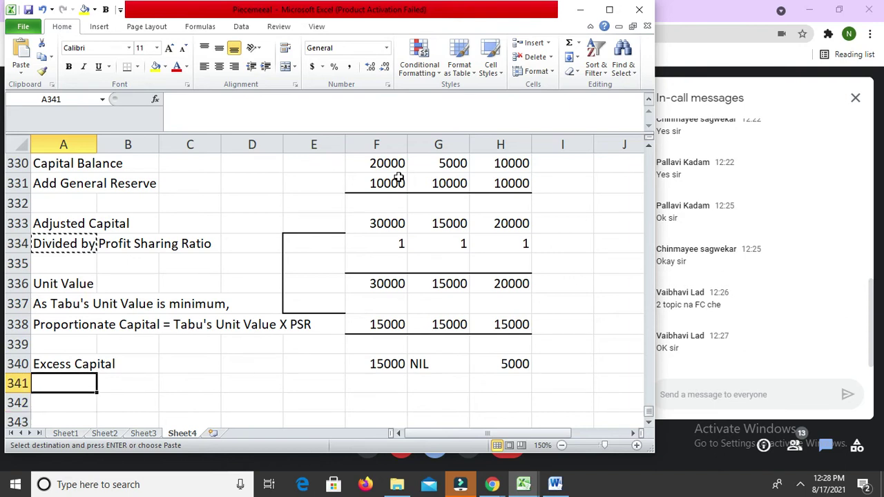
pyautogui.hotkey('ctrl', 'v')
pyautogui.press('Escape')
# Enter a profit sharing ratio of 1 for the first and third partners in F341 and H341.
pyautogui.press('Right')
pyautogui.press('Right')
pyautogui.press('Right')
pyautogui.press('Right')
pyautogui.press('Right')
pyautogui.write('1')
pyautogui.press('Right')
pyautogui.press('Right')
pyautogui.write('1')
pyautogui.press('Return')
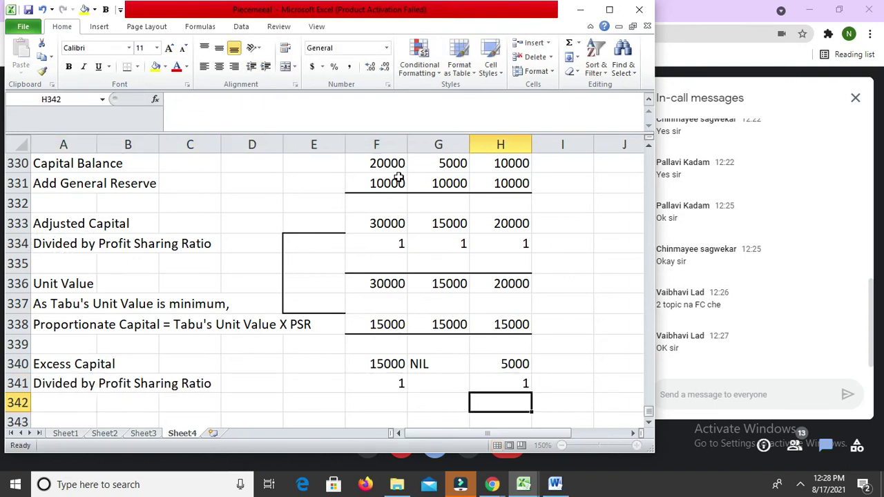
# Label cell A343 as Unit Value.
pyautogui.press('Down')
pyautogui.press('Left')
pyautogui.press('Left')
pyautogui.press('Left')
pyautogui.press('Up')
pyautogui.press('Left')
pyautogui.press('Left')
pyautogui.press('Left')
pyautogui.press('Left')
pyautogui.press('Down')
pyautogui.write('U')
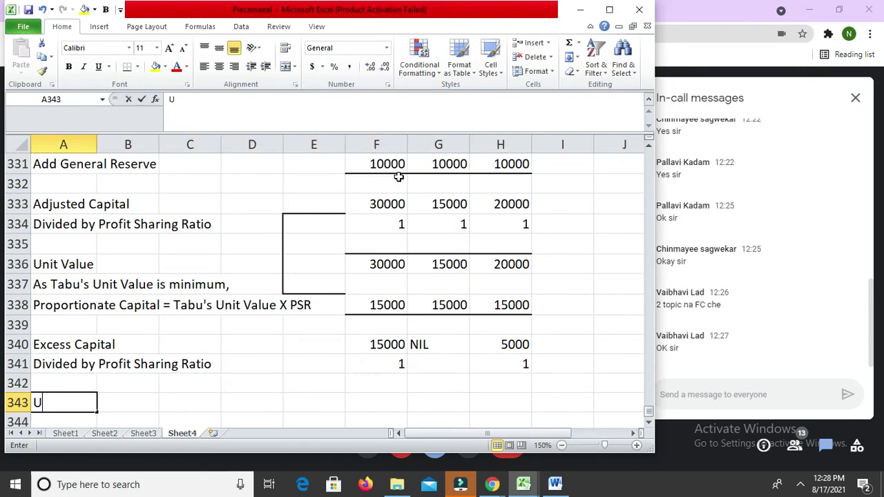
pyautogui.write('nit Value')
pyautogui.press('Return')
# Calculate the first partner's unit value of excess capital in F343 with the formula =F340/F341.
pyautogui.press('Up')
pyautogui.press('Right')
pyautogui.press('Right')
pyautogui.press('Right')
pyautogui.press('Right')
pyautogui.press('Right')
pyautogui.write('=')
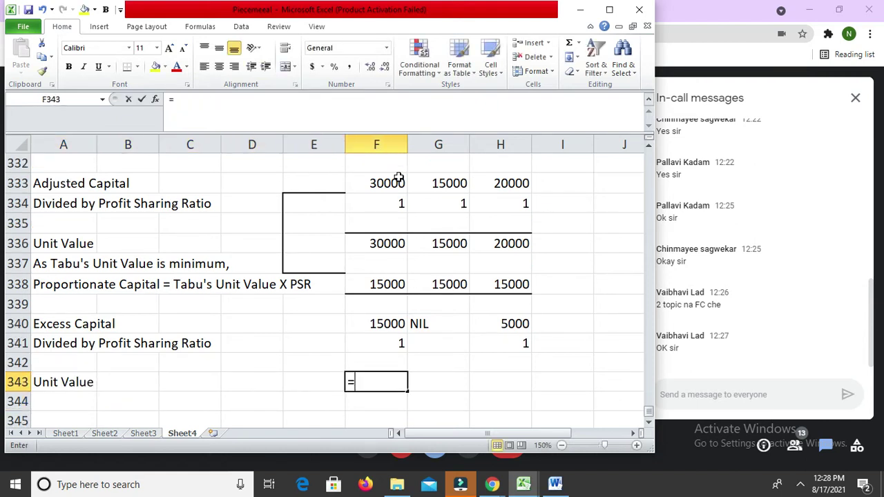
pyautogui.press('Up')
pyautogui.press('Up')
pyautogui.press('Up')
pyautogui.write('/')
pyautogui.press('Up')
pyautogui.press('Up')
pyautogui.press('Return')
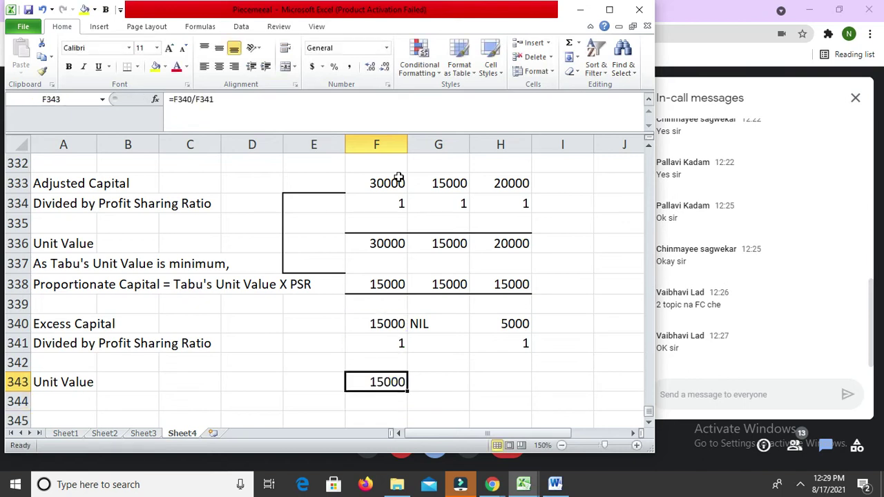
# Copy the unit value formula from F343 into H343 for the third partner.
pyautogui.hotkey('ctrl', 'c')
pyautogui.press('Right')
pyautogui.press('Right')
pyautogui.press('Return')
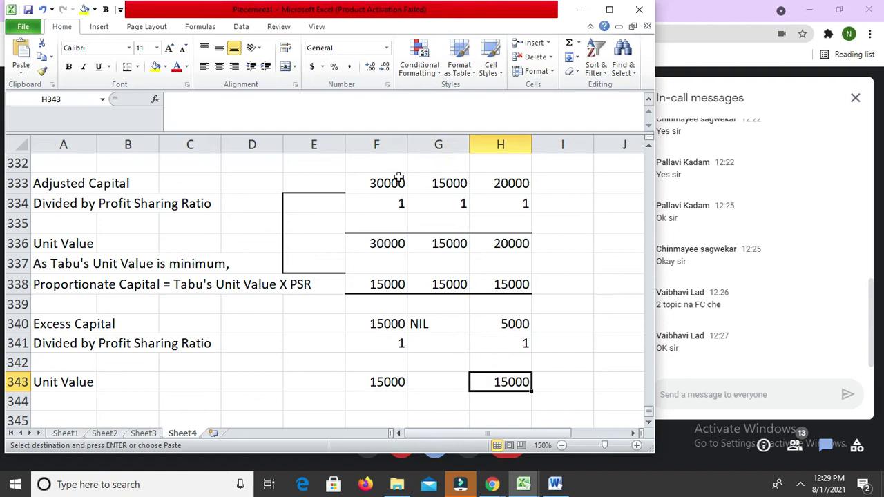
pyautogui.press('Left')
pyautogui.press('Left')
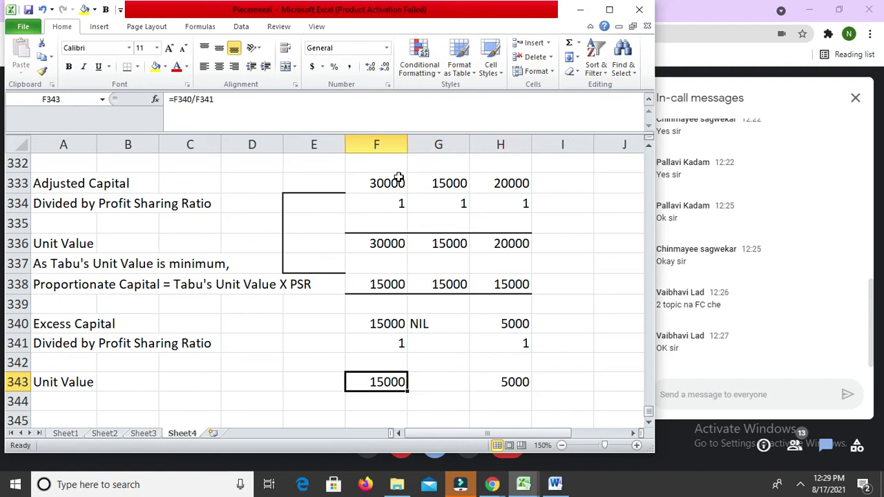
# Add a top border across the unit value cells F343:H343.
pyautogui.press('Up')
pyautogui.press('Down')
pyautogui.hotkey('shift', 'Right')
pyautogui.hotkey('shift', 'Right')
pyautogui.hotkey('ctrl', '1')
pyautogui.click(303, 182)
pyautogui.click(385, 178)
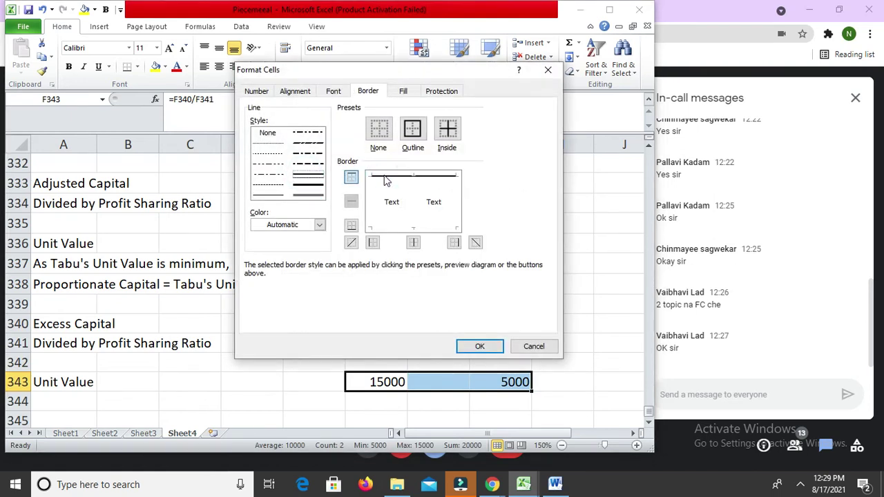
pyautogui.press('Return')
# Look back up the third partner's column H to the rows above the adjusted capital.
pyautogui.press('Down')
pyautogui.press('Up')
pyautogui.press('Right')
pyautogui.press('Right')
pyautogui.press('Up')
pyautogui.press('Up')
pyautogui.press('Up')
pyautogui.press('Up')
pyautogui.press('Up')
pyautogui.press('Up')
pyautogui.press('Up')
pyautogui.press('Up')
pyautogui.press('Up')
pyautogui.press('Up')
pyautogui.press('Up')
pyautogui.press('Up')
pyautogui.press('Up')
pyautogui.press('Up')
pyautogui.press('Up')
pyautogui.press('Up')
pyautogui.press('Down')
pyautogui.press('Down')
pyautogui.press('Down')
pyautogui.press('Down')
pyautogui.press('Down')
pyautogui.press('Down')
pyautogui.press('Down')
pyautogui.press('Down')
pyautogui.press('Down')
pyautogui.press('Down')
pyautogui.press('Down')
pyautogui.press('Down')
pyautogui.press('Down')
pyautogui.press('Down')
pyautogui.press('Down')
pyautogui.press('Down')
pyautogui.press('Down')
pyautogui.press('Down')
# Enter a note in A344 stating that the third partner's unit value is minimum, ending with a comma.
pyautogui.press('Left')
pyautogui.press('Left')
pyautogui.press('Left')
pyautogui.press('Left')
pyautogui.press('Left')
pyautogui.press('Left')
pyautogui.press('Left')
pyautogui.press('Up')
pyautogui.write("As Juhi's Un")
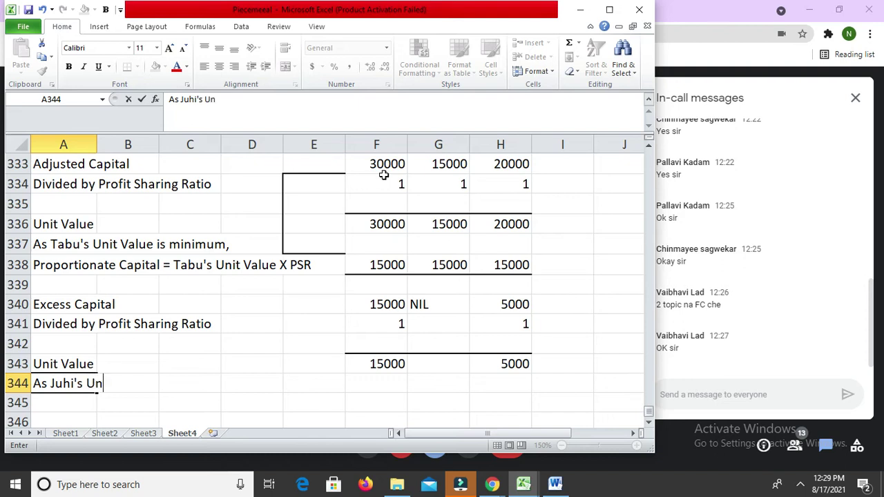
pyautogui.write('it Value is ')
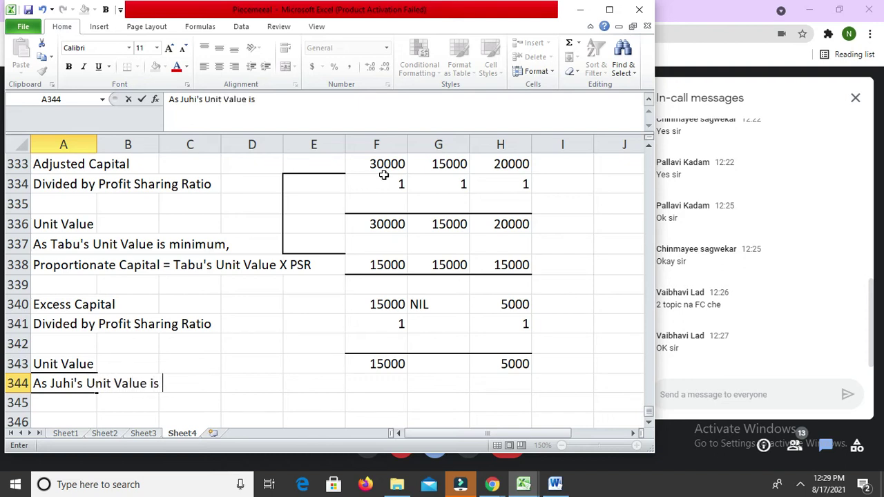
pyautogui.write('monimum')
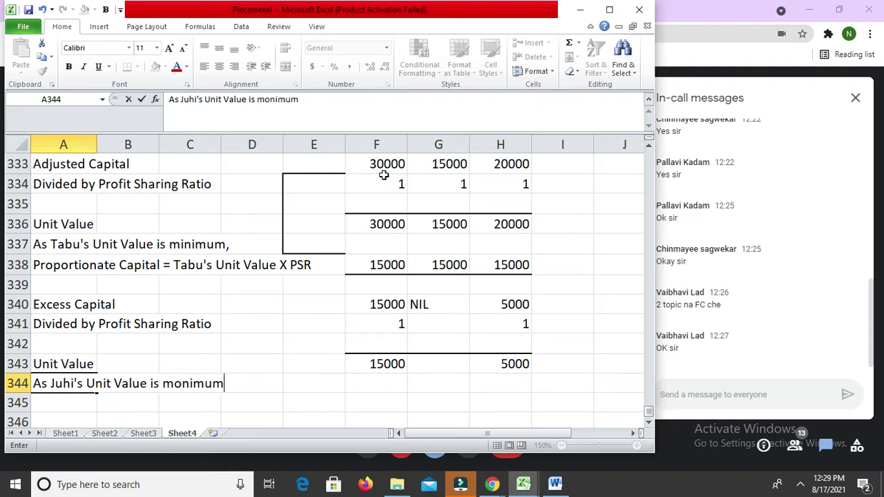
pyautogui.press('BackSpace')
pyautogui.press('BackSpace')
pyautogui.press('BackSpace')
pyautogui.press('BackSpace')
pyautogui.press('BackSpace')
pyautogui.press('BackSpace')
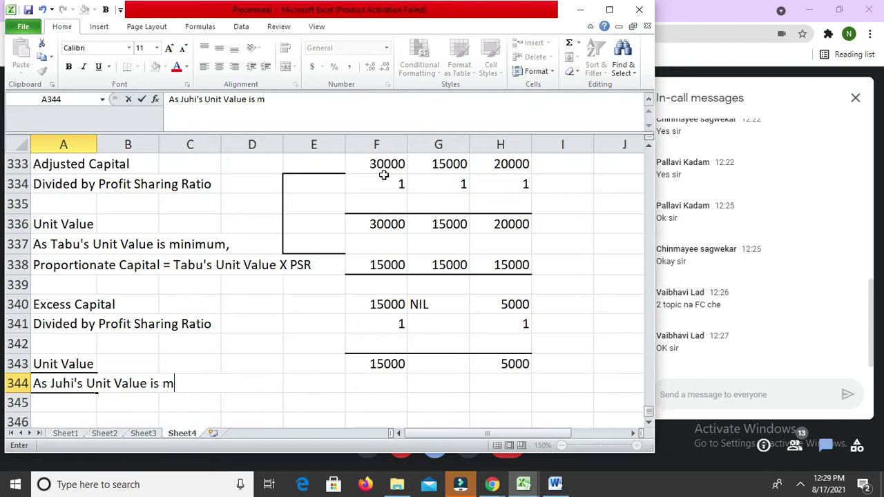
pyautogui.write('inimum,')
pyautogui.press('Return')
# Copy the Proportionate Capital label from A338 into A345.
pyautogui.press('Up')
pyautogui.press('Up')
pyautogui.press('Up')
pyautogui.press('Up')
pyautogui.press('Up')
pyautogui.press('Up')
pyautogui.press('Up')
pyautogui.press('Up')
pyautogui.press('Up')
pyautogui.press('Down')
pyautogui.press('Down')
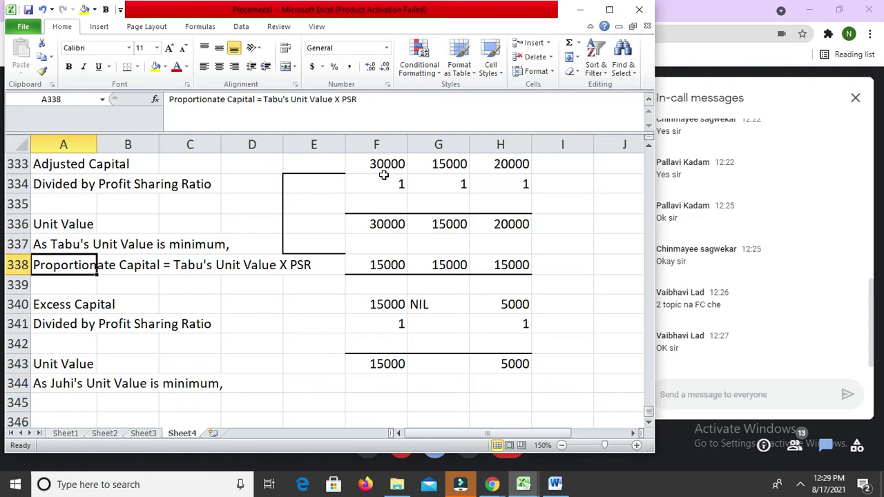
pyautogui.hotkey('ctrl', 'c')
pyautogui.press('Down')
pyautogui.press('Down')
pyautogui.press('Down')
pyautogui.press('Down')
pyautogui.press('Down')
pyautogui.press('Down')
pyautogui.press('Down')
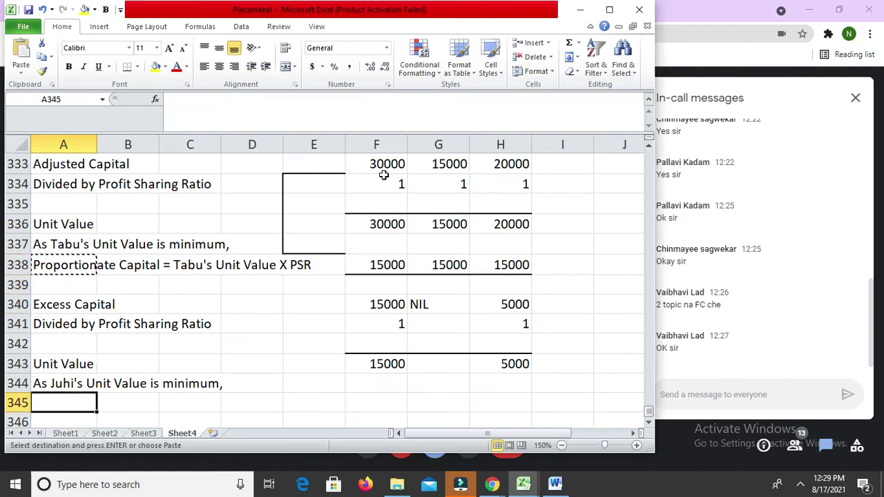
pyautogui.hotkey('ctrl', 'v')
# Replace the second partner's name with the third partner's in the Proportionate Capital label in A345.
pyautogui.press('F2')
pyautogui.press('Left')
pyautogui.press('Left')
pyautogui.press('Left')
pyautogui.press('Left')
pyautogui.press('Left')
pyautogui.press('Left')
pyautogui.press('Left')
pyautogui.press('Left')
pyautogui.press('Left')
pyautogui.press('Left')
pyautogui.press('Left')
pyautogui.press('Left')
pyautogui.press('Left')
pyautogui.press('Left')
pyautogui.press('Left')
pyautogui.press('Left')
pyautogui.press('Left')
pyautogui.press('Left')
pyautogui.press('Left')
pyautogui.press('Left')
pyautogui.press('Left')
pyautogui.press('Left')
pyautogui.press('Left')
pyautogui.hotkey('shift', 'Right')
pyautogui.hotkey('shift', 'Right')
pyautogui.hotkey('shift', 'Right')
pyautogui.hotkey('shift', 'Right')
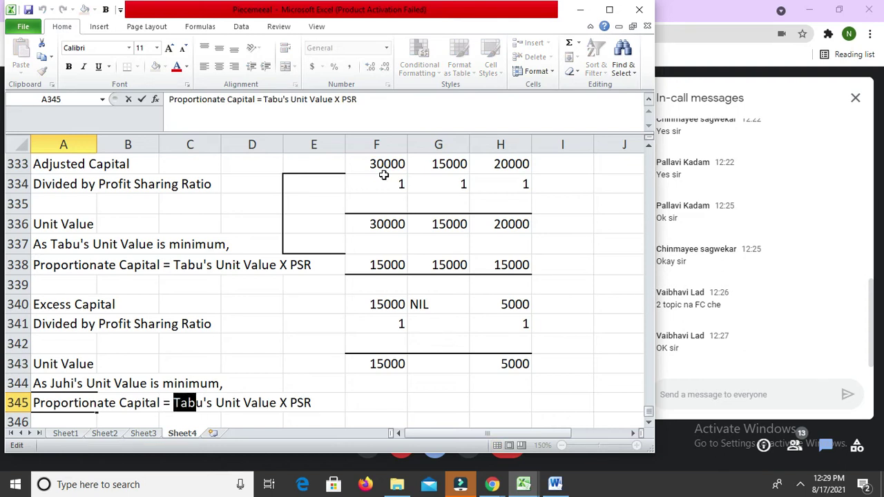
pyautogui.write('Juhi')
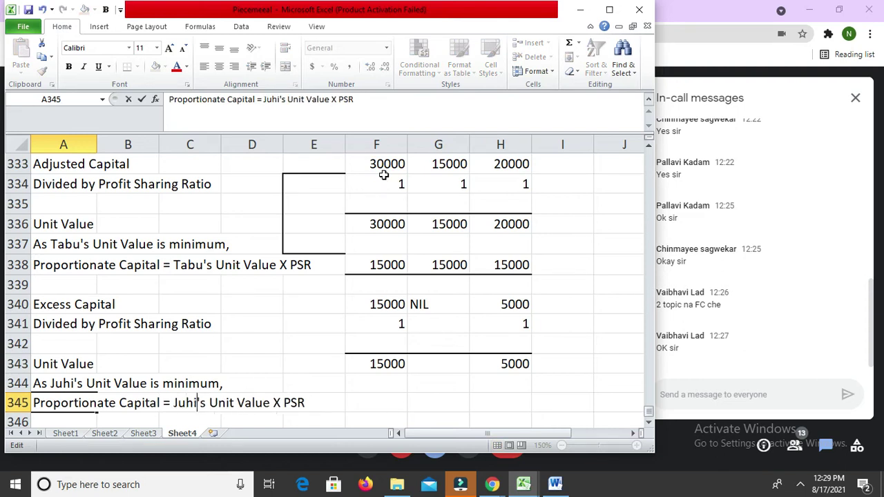
pyautogui.press('Return')
# Calculate the first partner's proportionate capital in F345 with the formula =H343*F341.
pyautogui.press('Up')
pyautogui.press('Right')
pyautogui.press('Right')
pyautogui.press('Right')
pyautogui.press('Right')
pyautogui.press('Right')
pyautogui.press('Right')
pyautogui.press('Right')
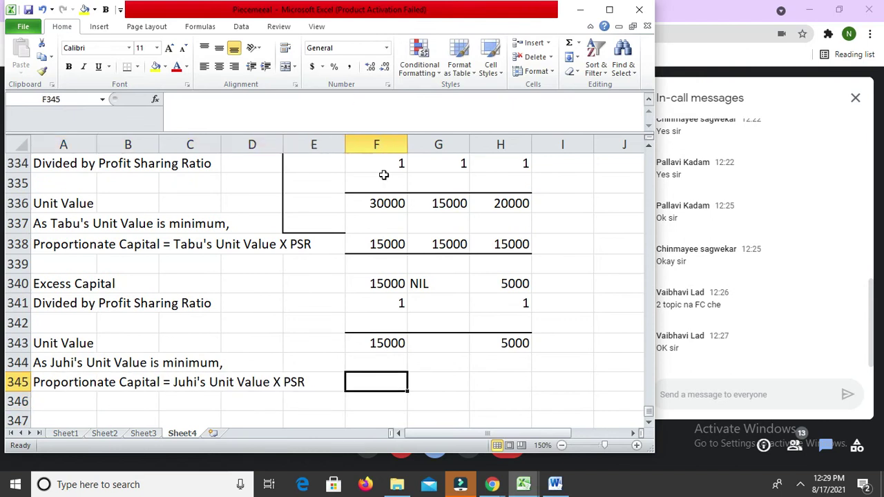
pyautogui.press('Right')
pyautogui.press('Right')
pyautogui.press('Left')
pyautogui.press('Left')
pyautogui.press('Left')
pyautogui.press('Left')
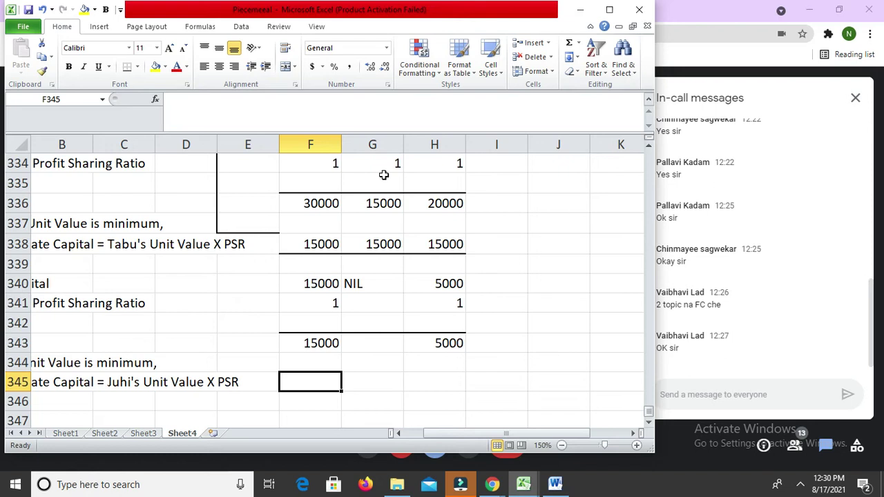
pyautogui.press('Down')
pyautogui.press('Down')
pyautogui.press('Up')
pyautogui.press('Up')
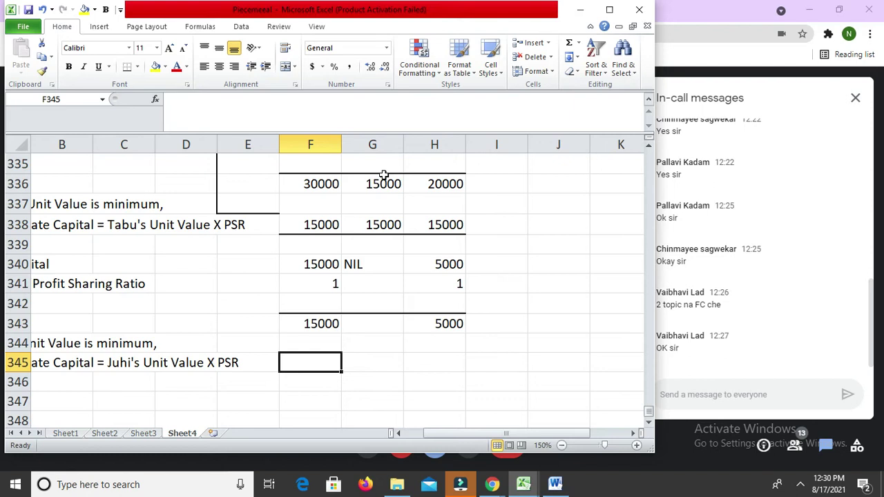
pyautogui.write('=')
pyautogui.press('Up')
pyautogui.press('Up')
pyautogui.press('Right')
pyautogui.press('Right')
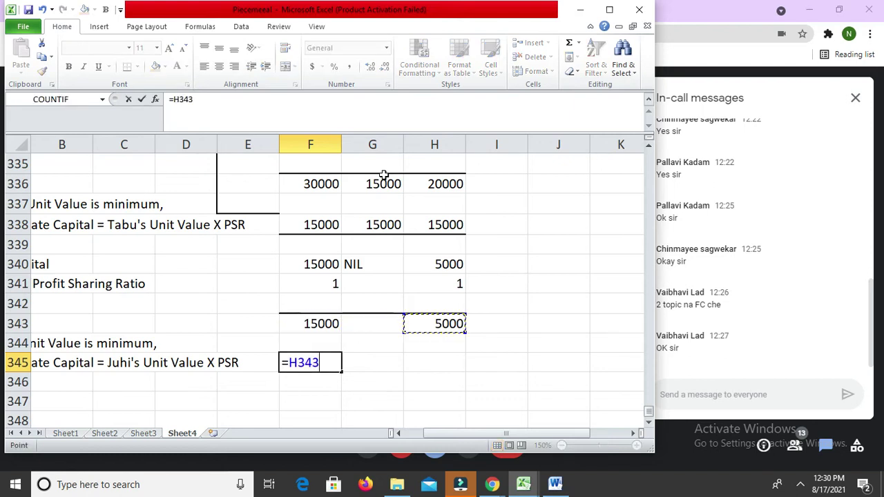
pyautogui.write('*')
pyautogui.press('Up')
pyautogui.press('Up')
pyautogui.press('Up')
pyautogui.press('Up')
pyautogui.press('Return')
# Calculate the third partner's proportionate capital in H345 with the formula =H343*H341.
pyautogui.press('Up')
pyautogui.press('Right')
pyautogui.press('Right')
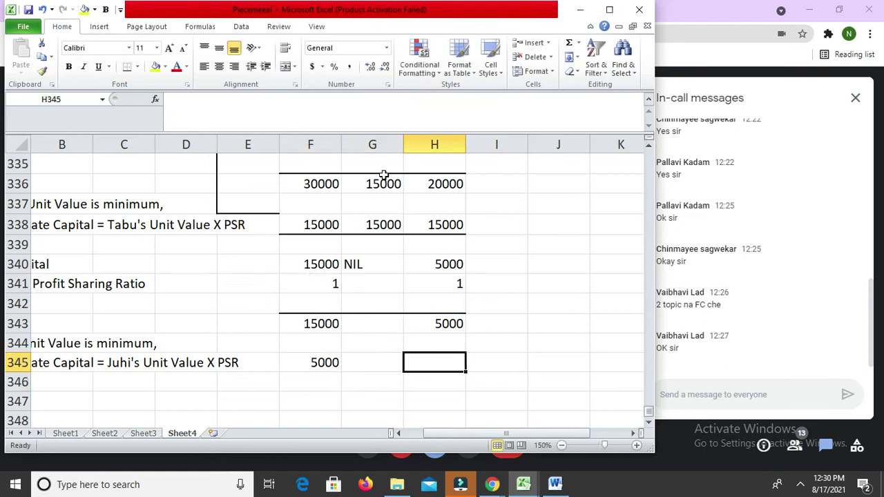
pyautogui.write('=')
pyautogui.press('Up')
pyautogui.press('Up')
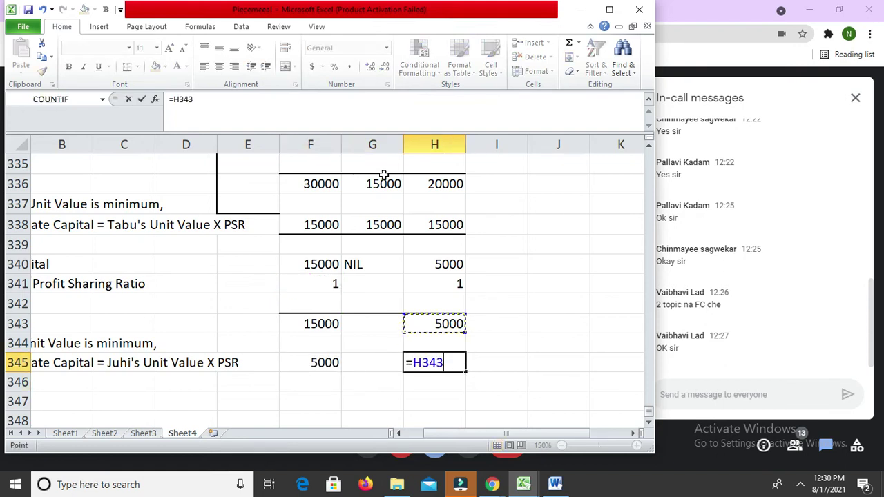
pyautogui.write('*')
pyautogui.press('Up')
pyautogui.press('Up')
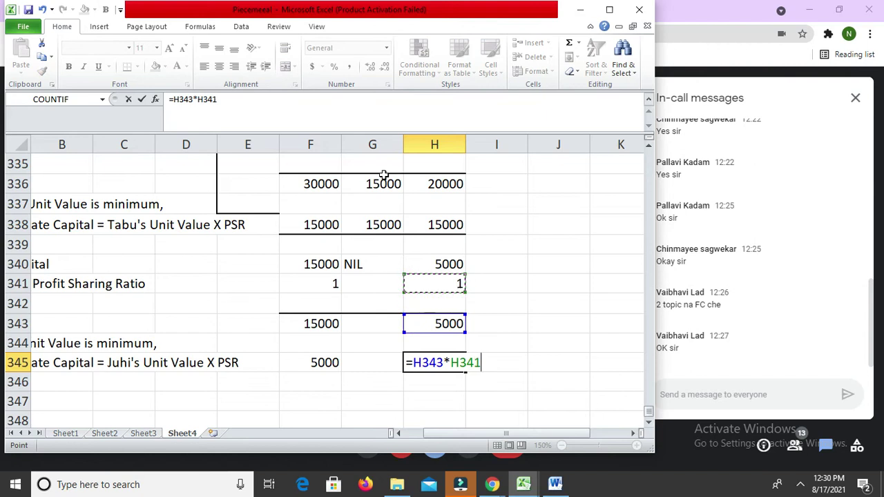
pyautogui.press('Return')
# Enter the label "Ultimate / Absolute Excess Capital" in A347.
pyautogui.press('Up')
pyautogui.press('Left')
pyautogui.press('Left')
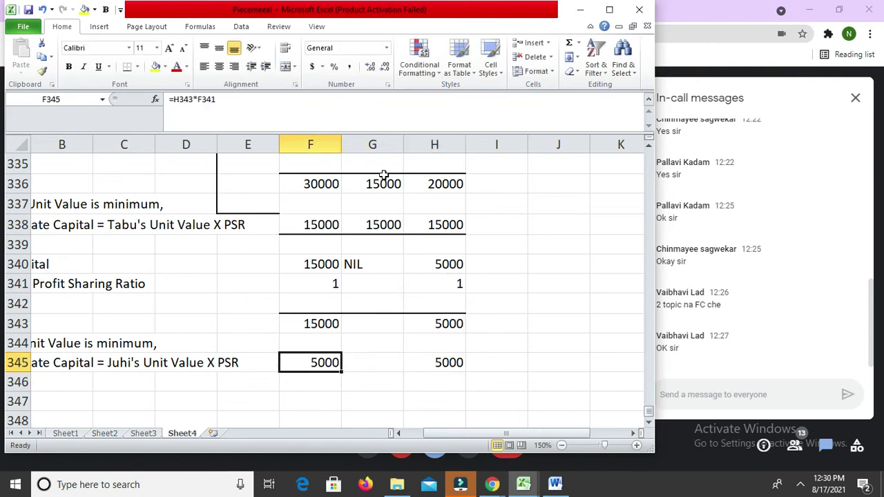
pyautogui.press('Left')
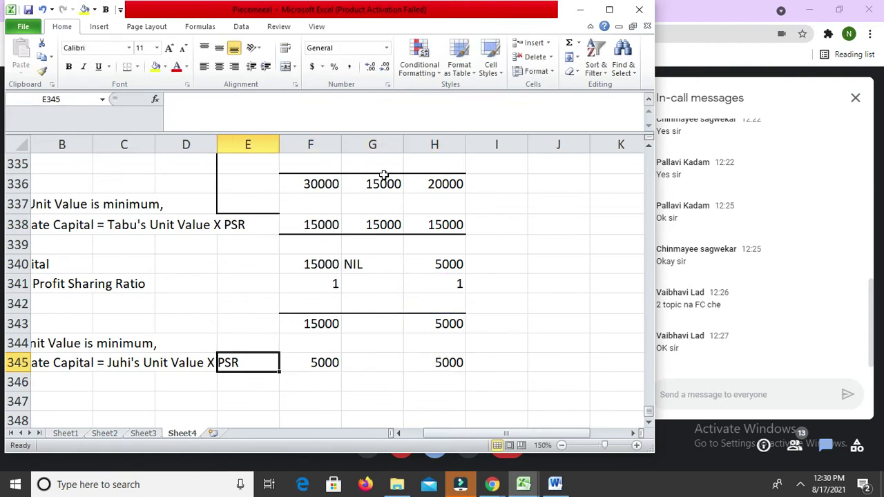
pyautogui.press('Left')
pyautogui.press('Left')
pyautogui.press('Left')
pyautogui.press('Left')
pyautogui.press('Down')
pyautogui.press('Down')
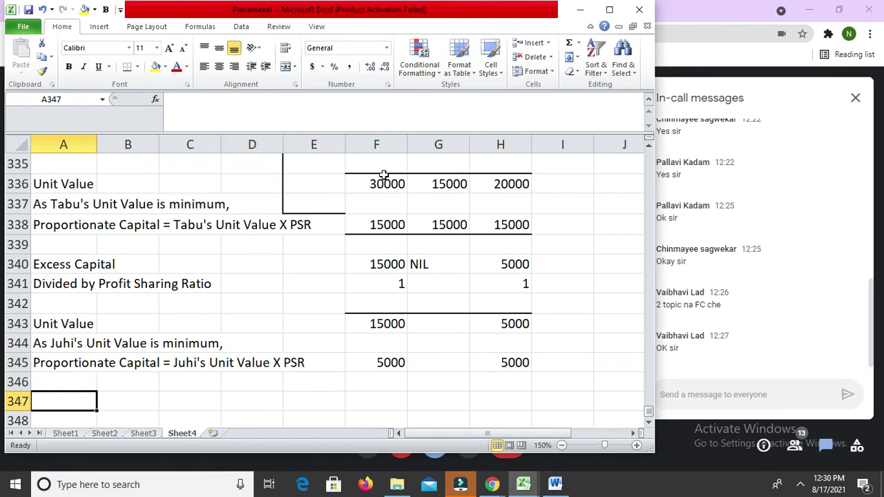
pyautogui.press('Up')
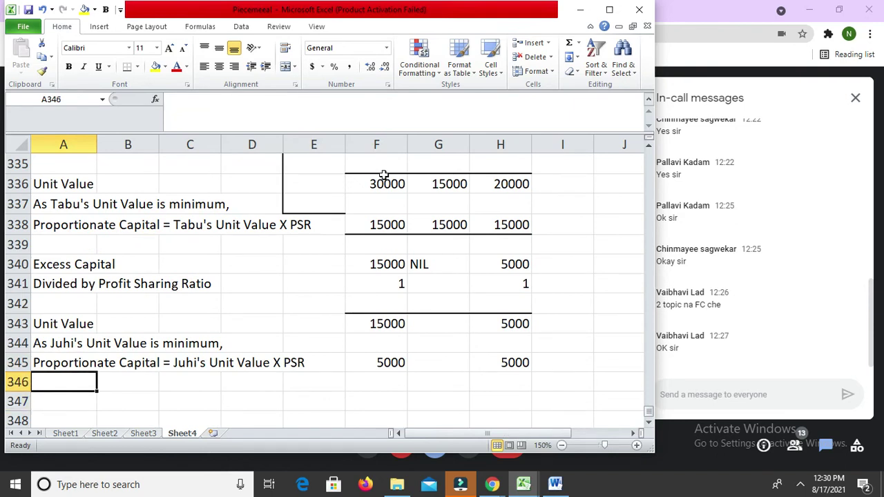
pyautogui.press('Down')
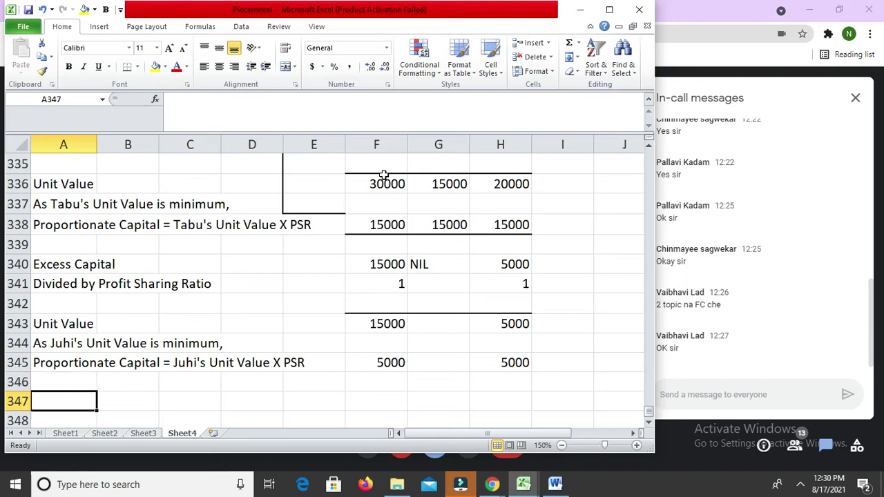
pyautogui.write('Ul')
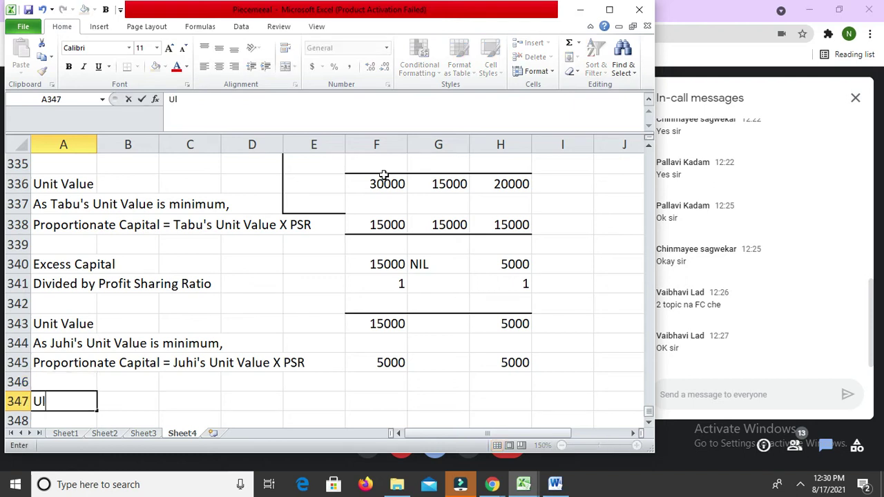
pyautogui.write('timate ')
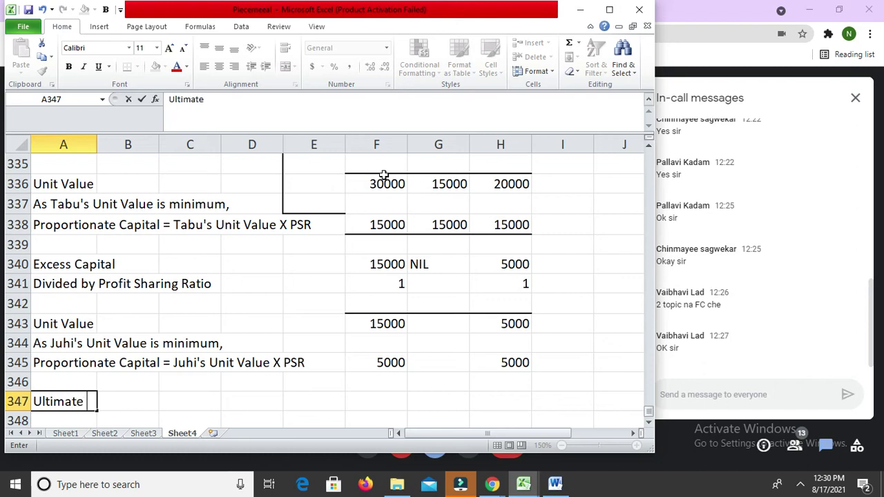
pyautogui.write('/*')
pyautogui.press('BackSpace')
pyautogui.write('Absolute Exc')
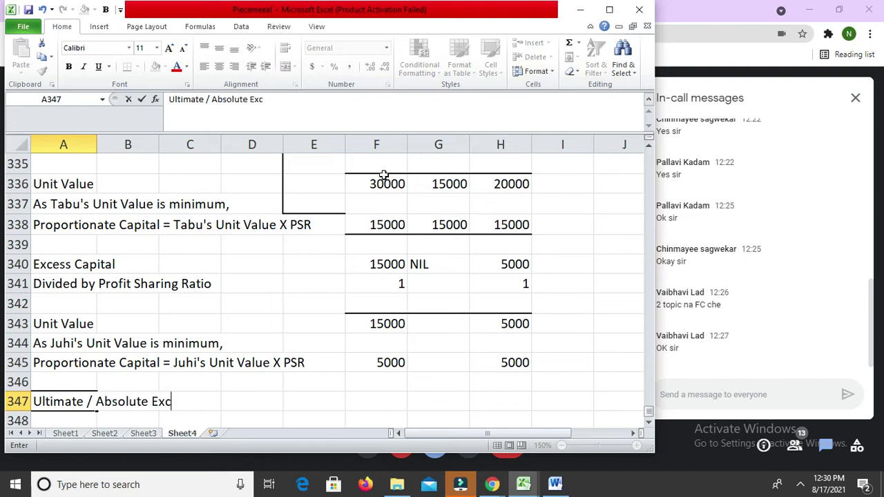
pyautogui.write('ess Capital')
pyautogui.press('Return')
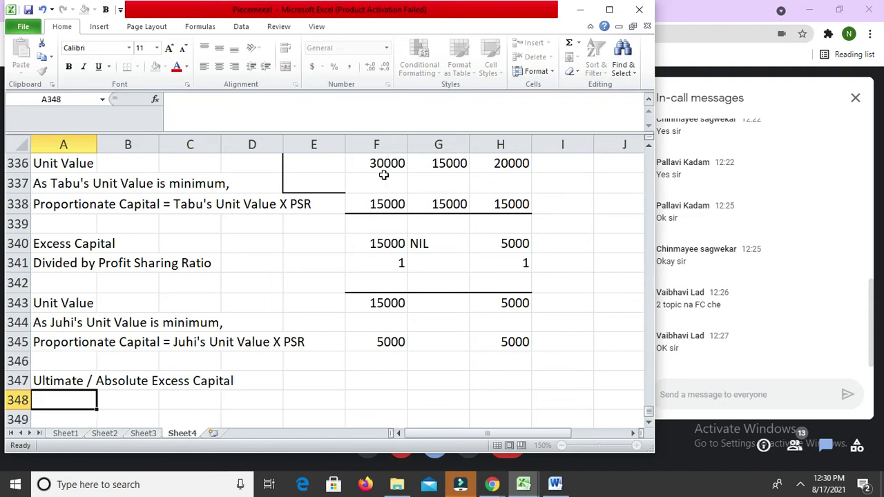
# Enter 10000 in F347 and NIL in H347 as the partners' absolute excess capital.
pyautogui.press('Up')
pyautogui.press('Right')
pyautogui.press('Right')
pyautogui.press('Right')
pyautogui.press('Right')
pyautogui.press('Right')
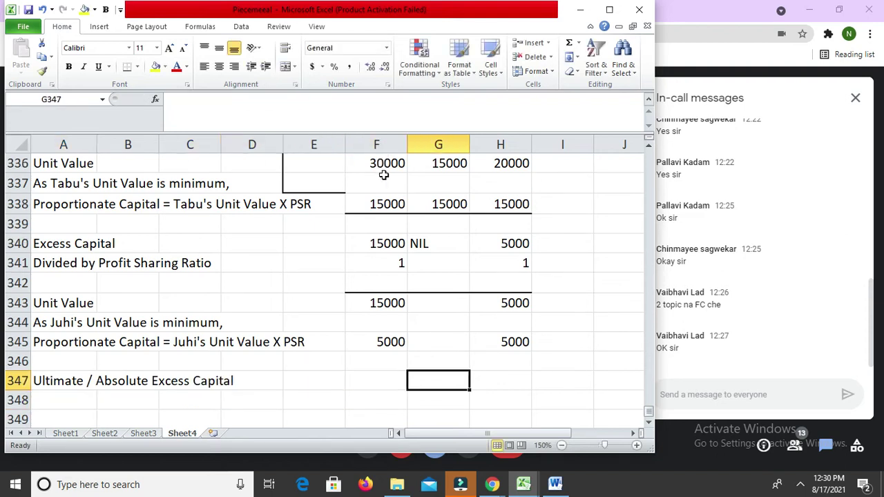
pyautogui.write('10000')
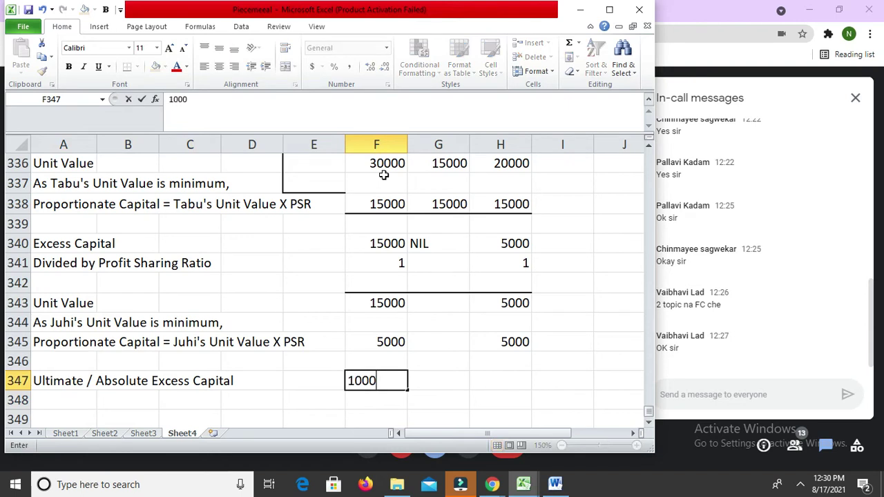
pyautogui.hotkey('ctrl', 'Return')
pyautogui.press('Right')
pyautogui.press('Right')
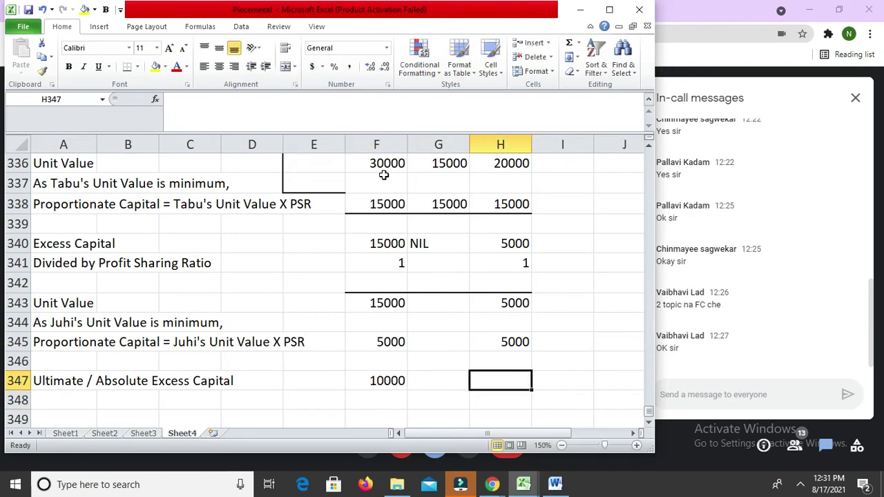
pyautogui.write('NIL')
pyautogui.press('Down')
# Add a solid medium top border and a double bottom border to the range F346:H347.
pyautogui.press('Down')
pyautogui.press('Up')
pyautogui.press('Up')
pyautogui.press('Up')
pyautogui.press('Left')
pyautogui.press('Left')
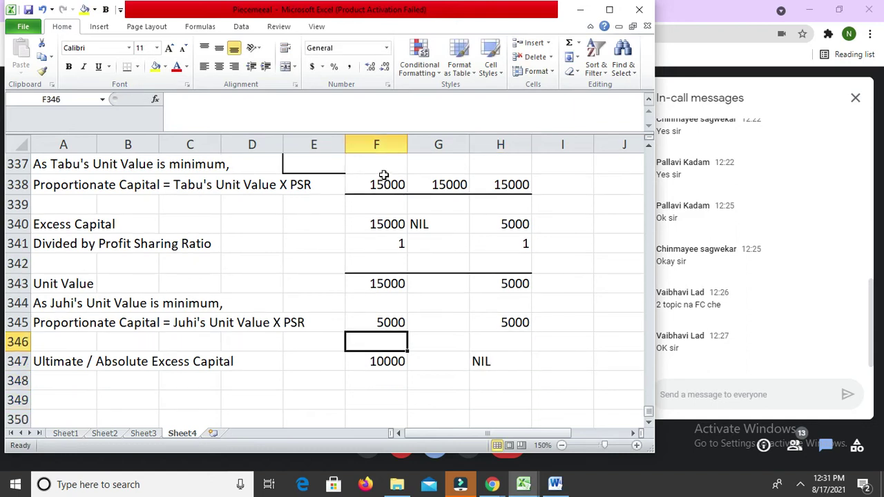
pyautogui.hotkey('shift', 'Down')
pyautogui.hotkey('shift', 'Right')
pyautogui.hotkey('shift', 'Right')
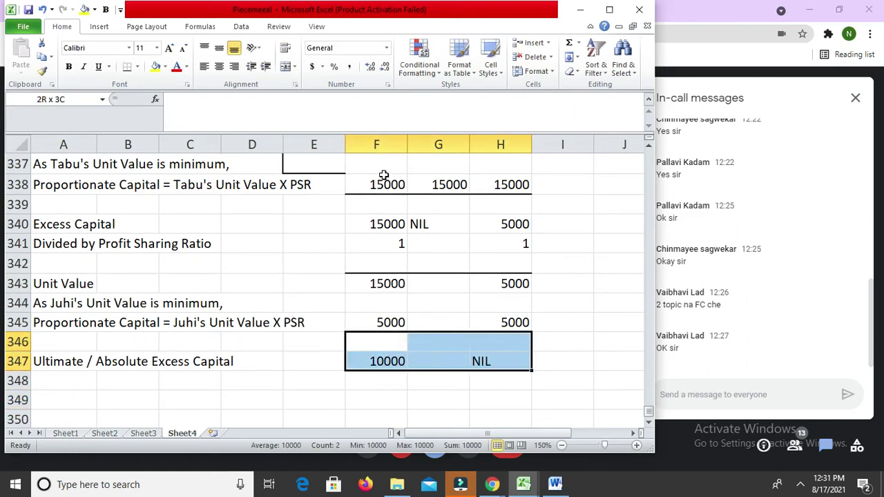
pyautogui.hotkey('ctrl', '1')
pyautogui.click(315, 183)
pyautogui.click(397, 177)
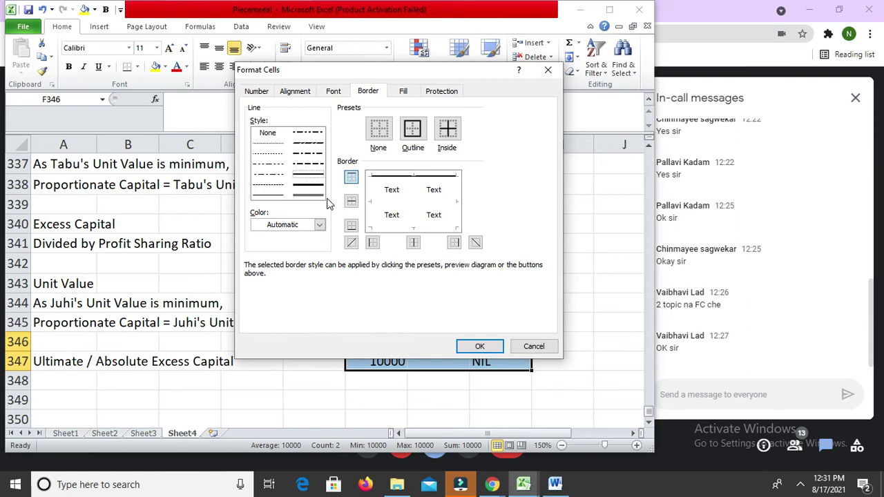
pyautogui.click(304, 196)
pyautogui.click(409, 228)
pyautogui.press('Return')
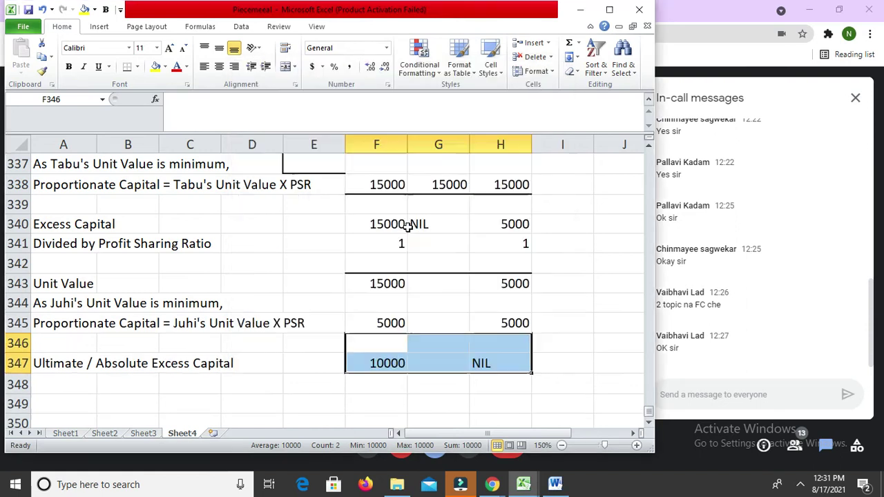
# Draw a solid medium bracket around E341:E344 with top, left and bottom borders.
pyautogui.press('Up')
pyautogui.press('Up')
pyautogui.press('Up')
pyautogui.press('Up')
pyautogui.press('Up')
pyautogui.press('Up')
pyautogui.press('Up')
pyautogui.press('Left')
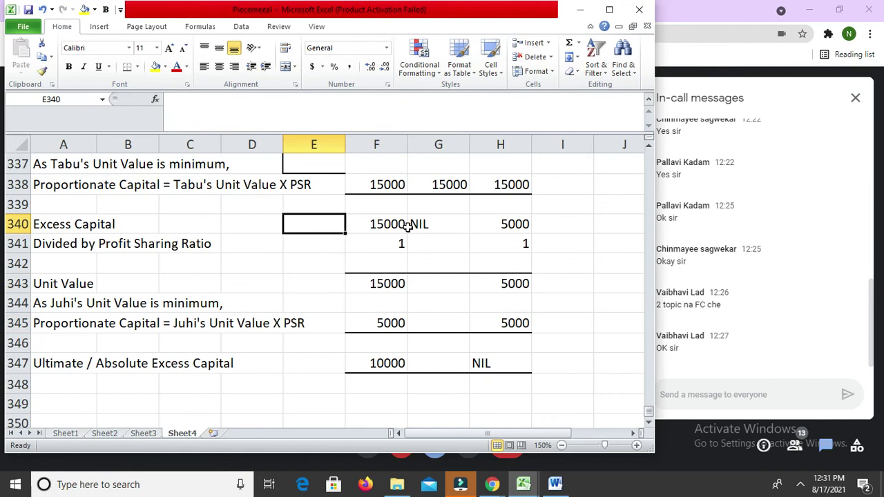
pyautogui.press('Down')
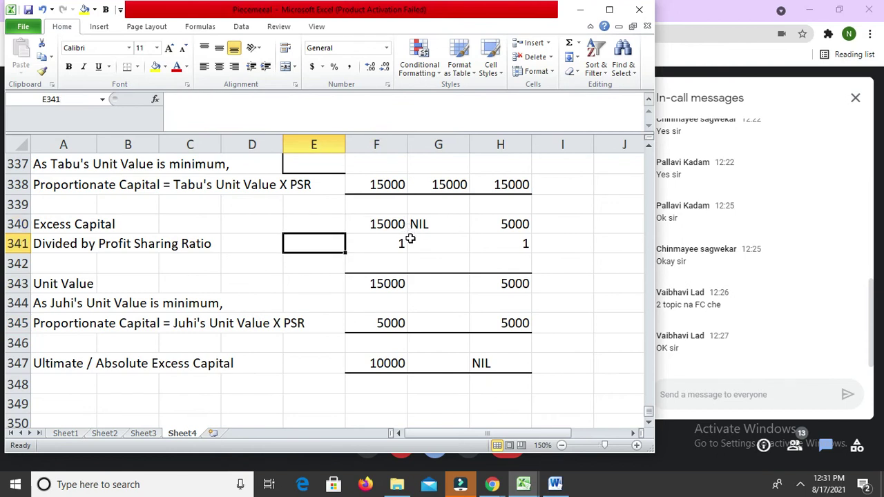
pyautogui.hotkey('shift', 'Down')
pyautogui.hotkey('shift', 'Down')
pyautogui.hotkey('shift', 'Down')
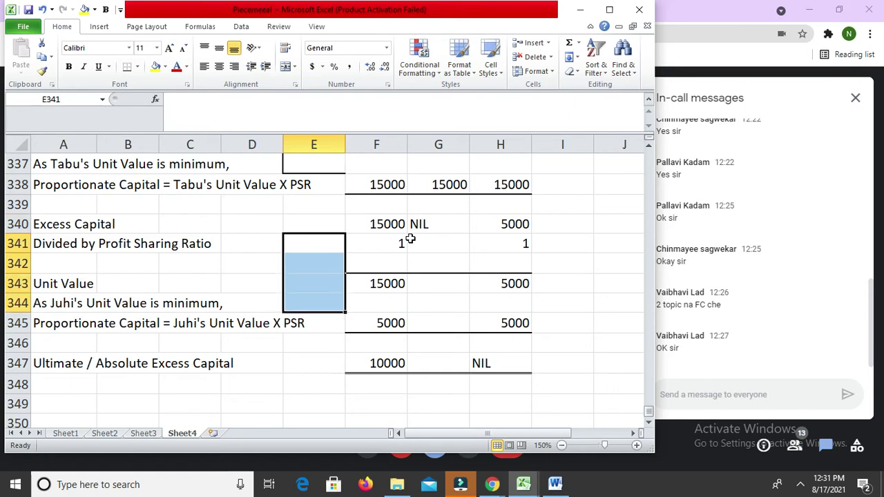
pyautogui.hotkey('ctrl', '1')
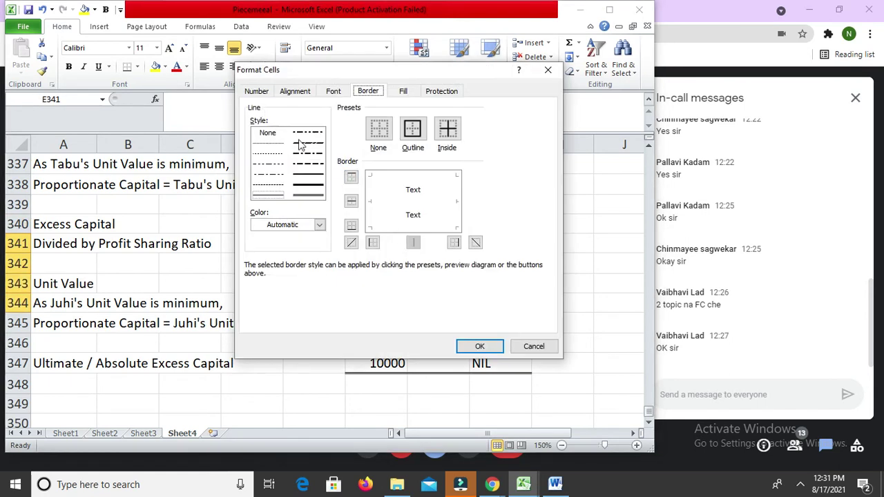
pyautogui.click(308, 175)
pyautogui.click(420, 174)
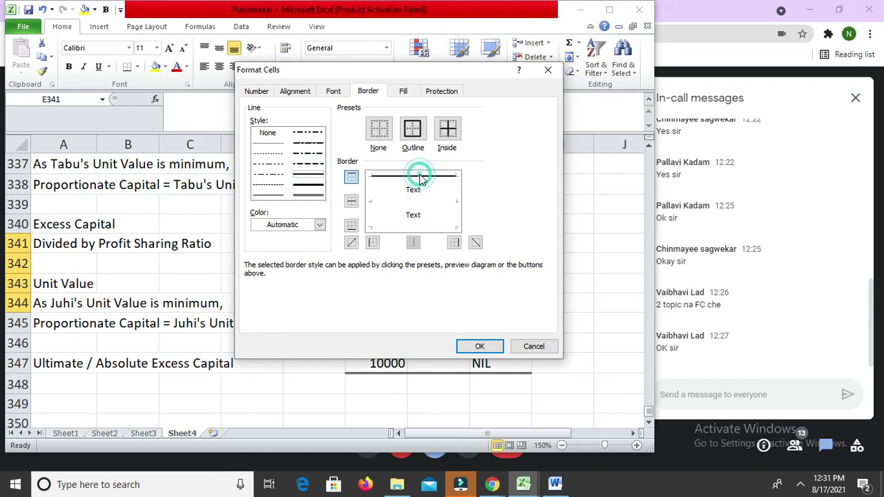
pyautogui.click(378, 201)
pyautogui.click(418, 231)
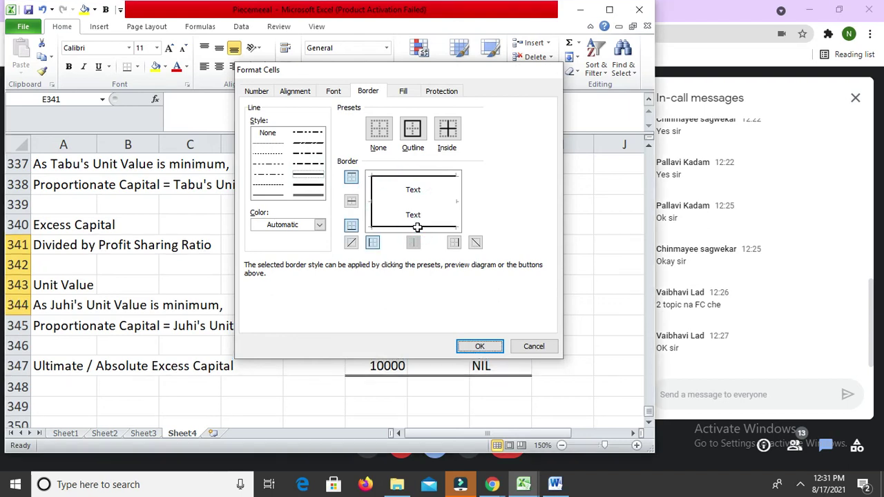
pyautogui.press('Return')
# Copy the Order of Payment block from A271:A278 to the cells starting at A349.
pyautogui.press('Down')
pyautogui.press('Down')
pyautogui.press('Down')
pyautogui.press('Down')
pyautogui.press('Down')
pyautogui.press('Down')
pyautogui.press('Right')
pyautogui.press('Right')
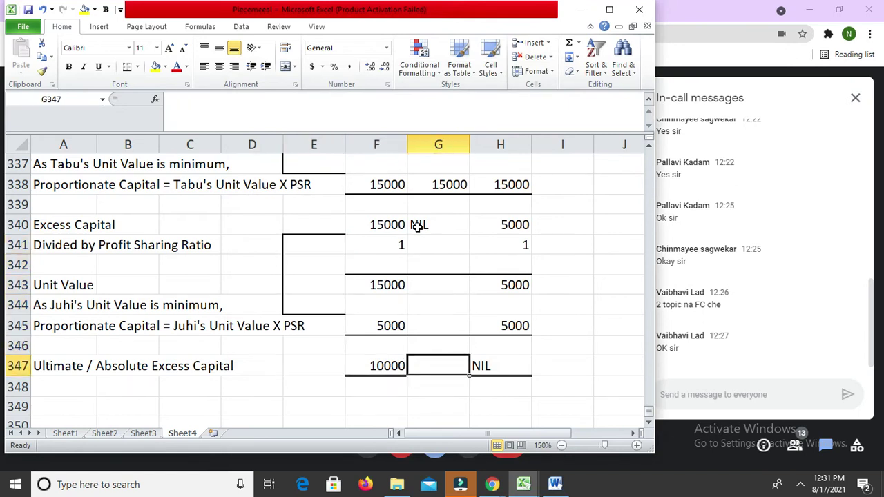
pyautogui.press('Down')
pyautogui.press('Down')
pyautogui.press('Left')
pyautogui.press('Left')
pyautogui.press('Left')
pyautogui.press('Left')
pyautogui.press('Left')
pyautogui.press('Left')
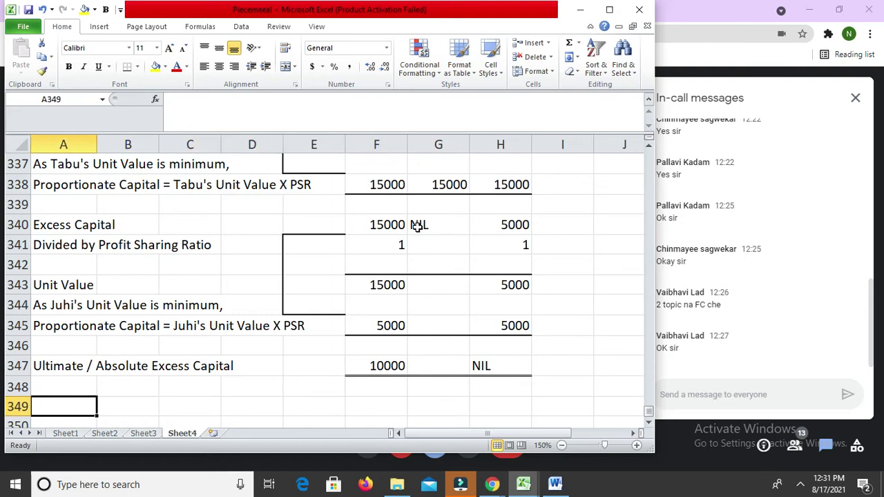
pyautogui.press('pageup')
pyautogui.press('pageup')
pyautogui.press('pageup')
pyautogui.press('pageup')
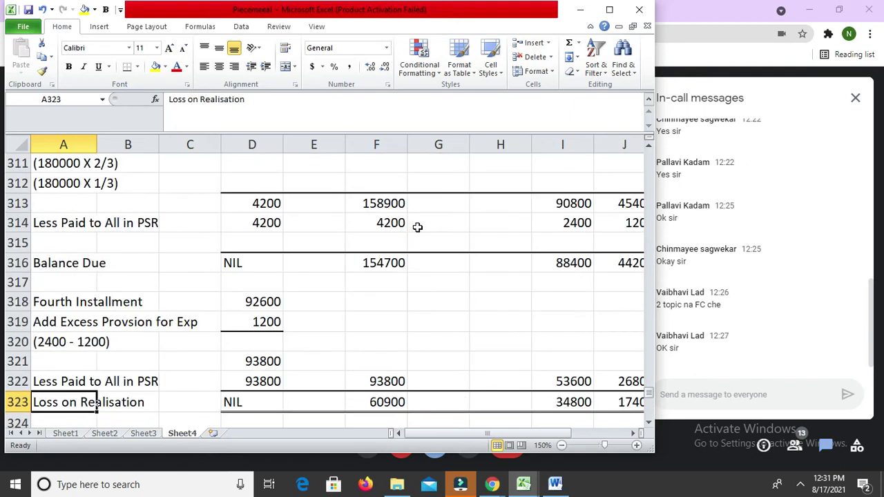
pyautogui.press('Up')
pyautogui.press('Up')
pyautogui.press('Up')
pyautogui.press('Up')
pyautogui.press('Up')
pyautogui.press('Up')
pyautogui.press('Up')
pyautogui.press('Up')
pyautogui.press('Up')
pyautogui.press('Up')
pyautogui.press('Up')
pyautogui.press('Up')
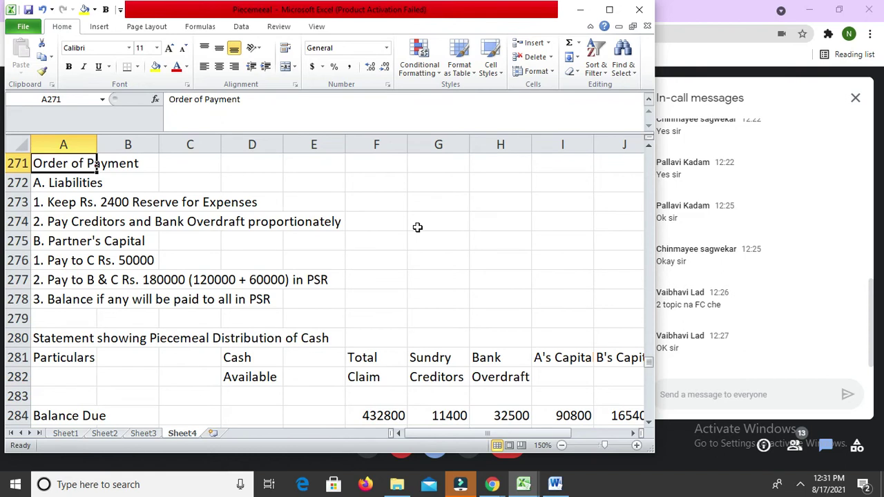
pyautogui.hotkey('shift', 'Down')
pyautogui.hotkey('shift', 'Down')
pyautogui.hotkey('shift', 'Down')
pyautogui.hotkey('shift', 'Down')
pyautogui.hotkey('shift', 'Down')
pyautogui.hotkey('shift', 'Down')
pyautogui.hotkey('shift', 'Down')
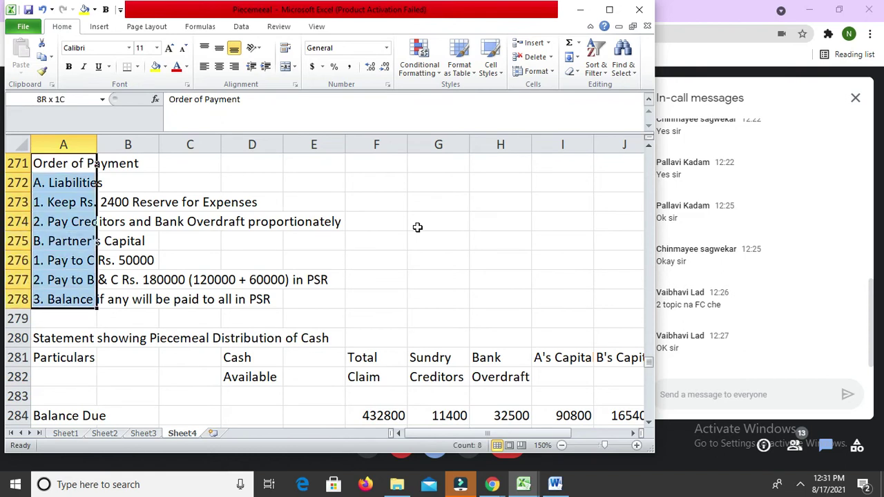
pyautogui.hotkey('ctrl', 'c')
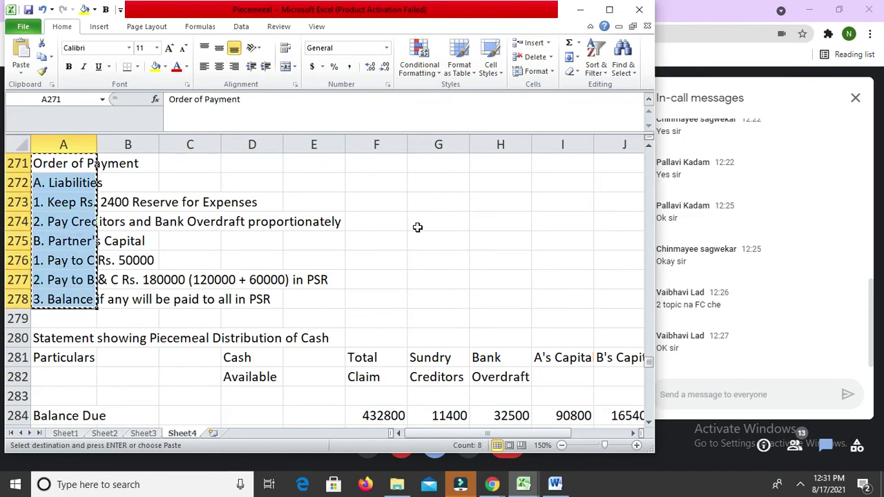
pyautogui.press('pagedown')
pyautogui.press('pagedown')
pyautogui.press('pagedown')
pyautogui.press('pagedown')
pyautogui.press('pagedown')
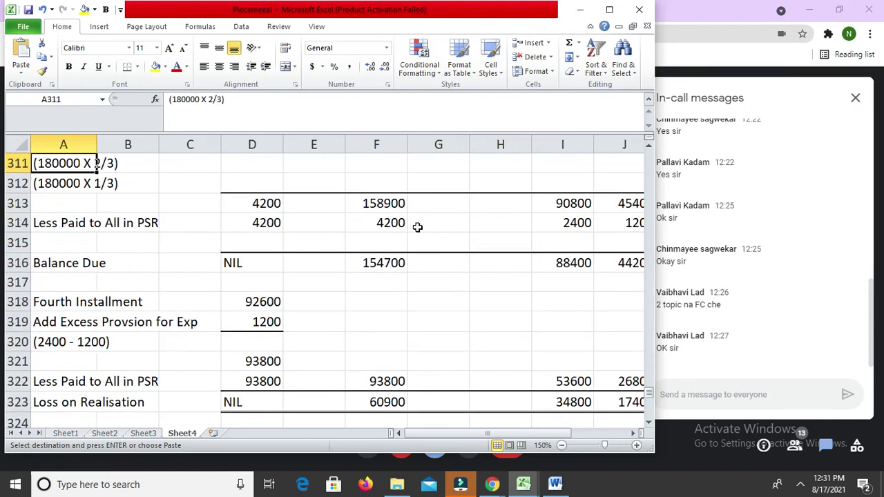
pyautogui.press('Down')
pyautogui.press('Down')
pyautogui.press('Down')
pyautogui.press('Down')
pyautogui.press('Down')
pyautogui.press('Down')
pyautogui.press('Down')
pyautogui.press('Down')
pyautogui.press('Down')
pyautogui.press('Down')
pyautogui.press('Down')
pyautogui.press('Down')
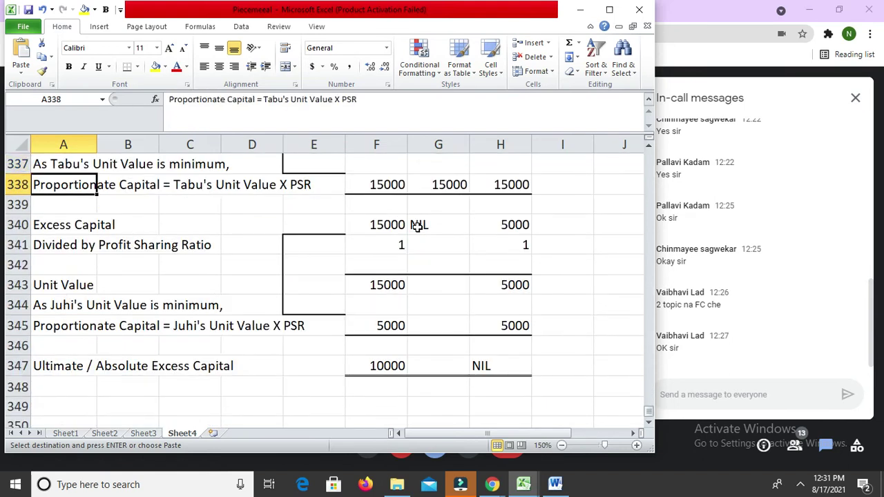
pyautogui.press('Return')
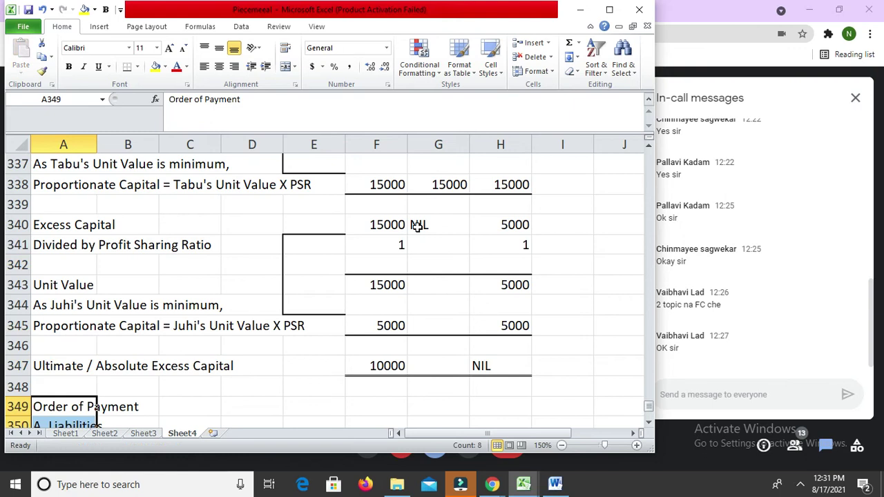
# Change the reserve for expenses in A351 of the Order of Payment list to Rs. 1000.
pyautogui.press('Down')
pyautogui.press('Down')
pyautogui.press('Up')
pyautogui.press('Down')
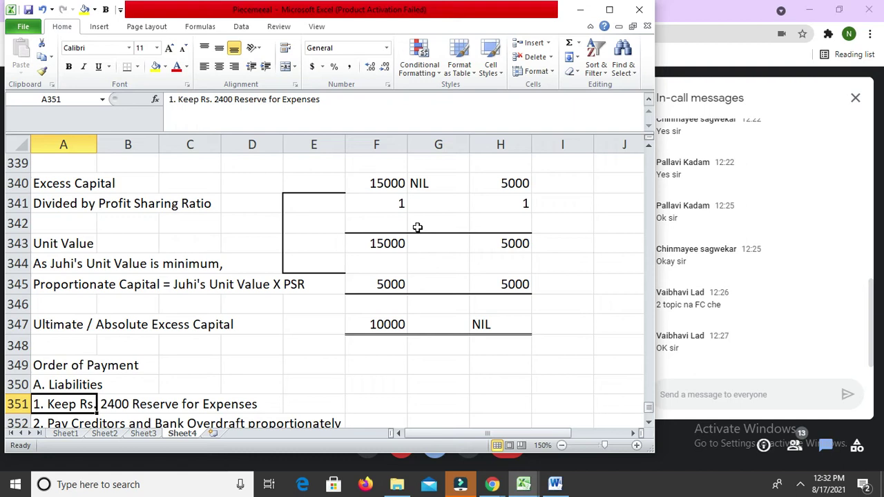
pyautogui.press('F2')
pyautogui.press('Left')
pyautogui.press('Left')
pyautogui.press('Left')
pyautogui.press('Left')
pyautogui.press('Left')
pyautogui.press('Left')
pyautogui.press('Left')
pyautogui.press('Left')
pyautogui.press('Left')
pyautogui.press('Left')
pyautogui.press('Left')
pyautogui.press('Left')
pyautogui.press('Left')
pyautogui.press('Left')
pyautogui.press('Left')
pyautogui.press('Left')
pyautogui.press('Left')
pyautogui.press('Left')
pyautogui.press('Left')
pyautogui.press('Left')
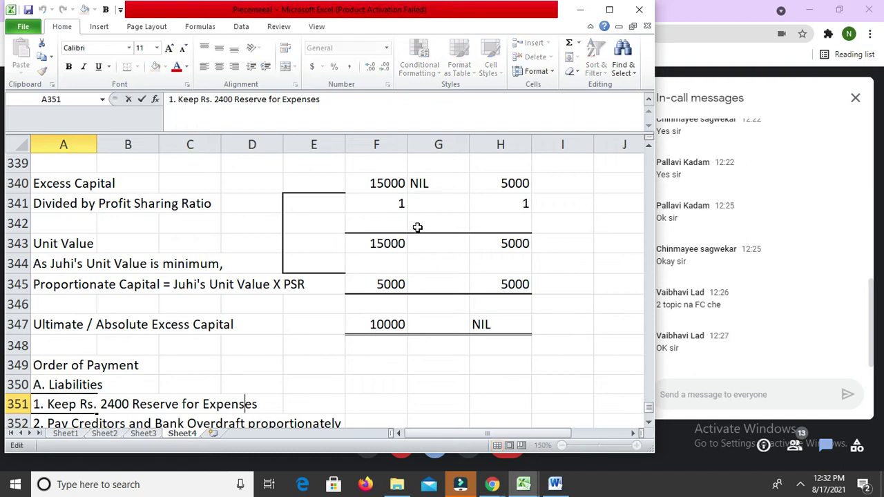
pyautogui.hotkey('shift', 'Right')
pyautogui.hotkey('shift', 'Right')
pyautogui.write('10')
pyautogui.press('Return')
# Rewrite the second liabilities line in A352 as "2. Pay to Creditors Rs. 11400".
pyautogui.press('F2')
pyautogui.press('BackSpace')
pyautogui.press('BackSpace')
pyautogui.press('BackSpace')
pyautogui.press('BackSpace')
pyautogui.press('BackSpace')
pyautogui.press('BackSpace')
pyautogui.press('BackSpace')
pyautogui.press('BackSpace')
pyautogui.press('BackSpace')
pyautogui.press('BackSpace')
pyautogui.press('BackSpace')
pyautogui.press('BackSpace')
pyautogui.press('BackSpace')
pyautogui.press('BackSpace')
pyautogui.press('BackSpace')
pyautogui.press('BackSpace')
pyautogui.press('BackSpace')
pyautogui.press('BackSpace')
pyautogui.press('BackSpace')
pyautogui.press('BackSpace')
pyautogui.press('BackSpace')
pyautogui.press('BackSpace')
pyautogui.press('BackSpace')
pyautogui.press('BackSpace')
pyautogui.press('BackSpace')
pyautogui.press('BackSpace')
pyautogui.press('BackSpace')
pyautogui.press('BackSpace')
pyautogui.press('BackSpace')
pyautogui.press('BackSpace')
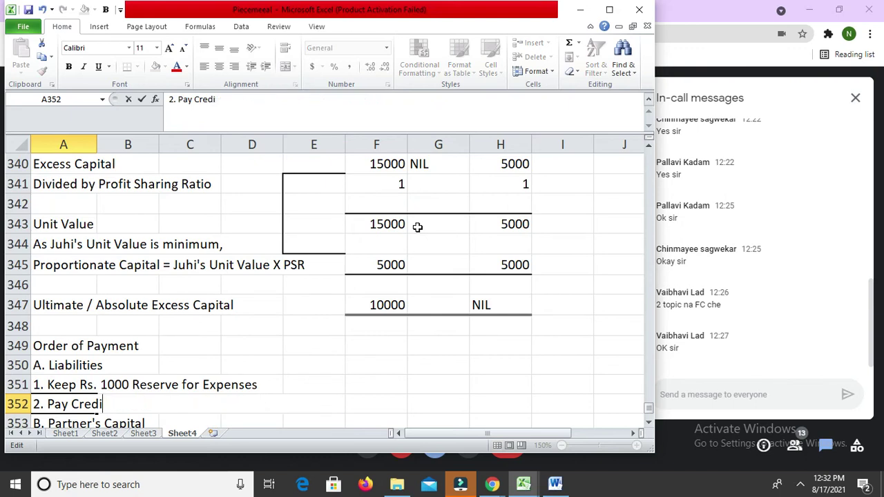
pyautogui.press('BackSpace')
pyautogui.press('BackSpace')
pyautogui.press('BackSpace')
pyautogui.press('BackSpace')
pyautogui.press('BackSpace')
pyautogui.write('to ')
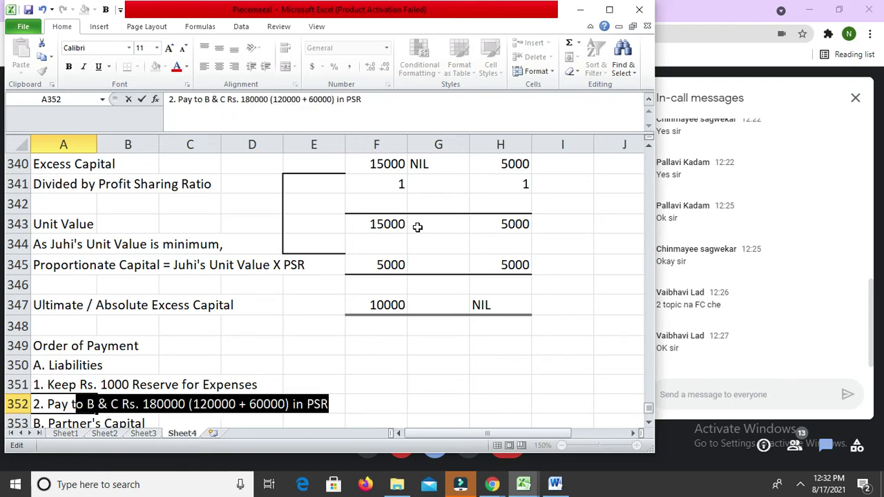
pyautogui.write('Cre')
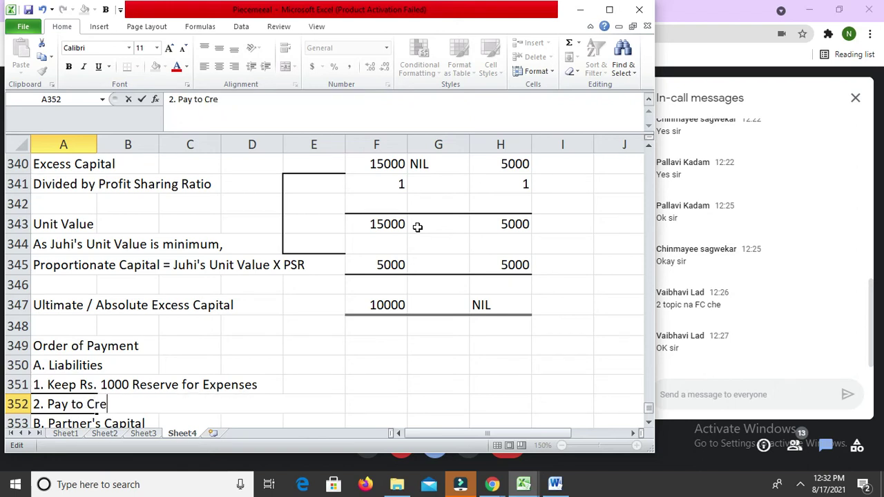
pyautogui.write('ditors Rs.')
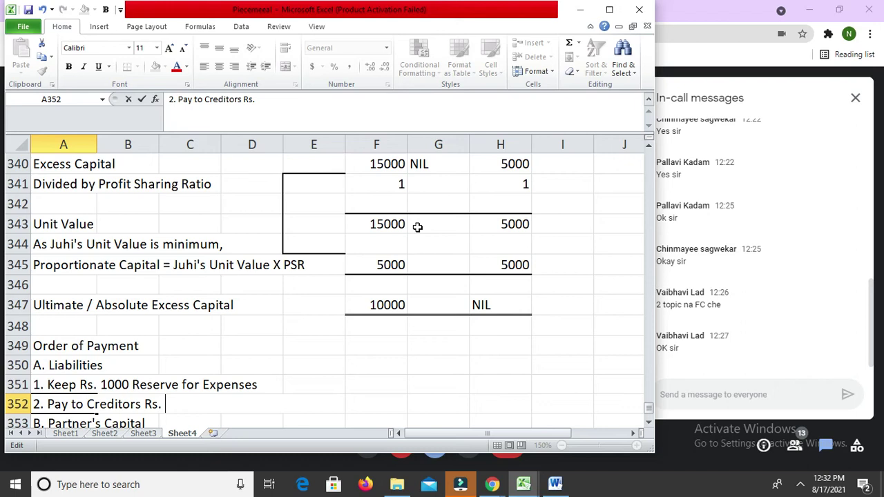
pyautogui.write('11400')
pyautogui.press('Return')
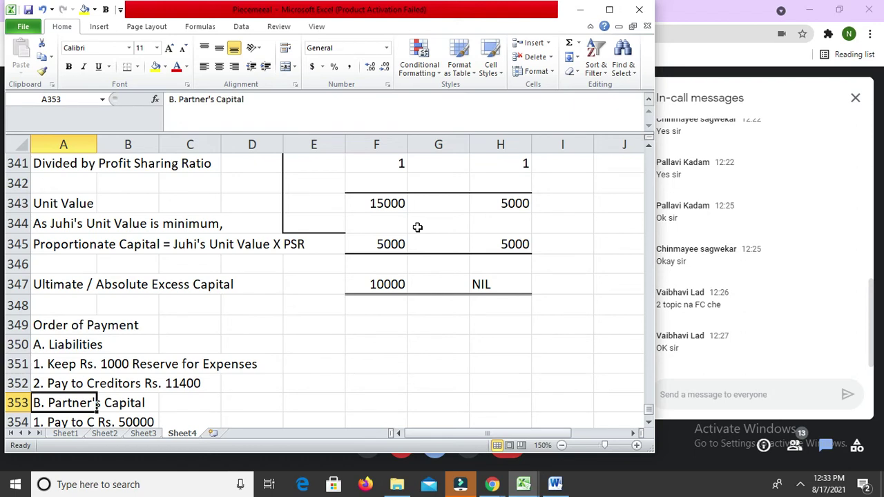
# Edit the first Partner's Capital line in A354 to pay Rs. 10000 to the partner named in column F's heading.
pyautogui.press('Down')
pyautogui.press('F2')
pyautogui.press('Left')
pyautogui.press('Left')
pyautogui.press('Left')
pyautogui.press('Left')
pyautogui.press('Left')
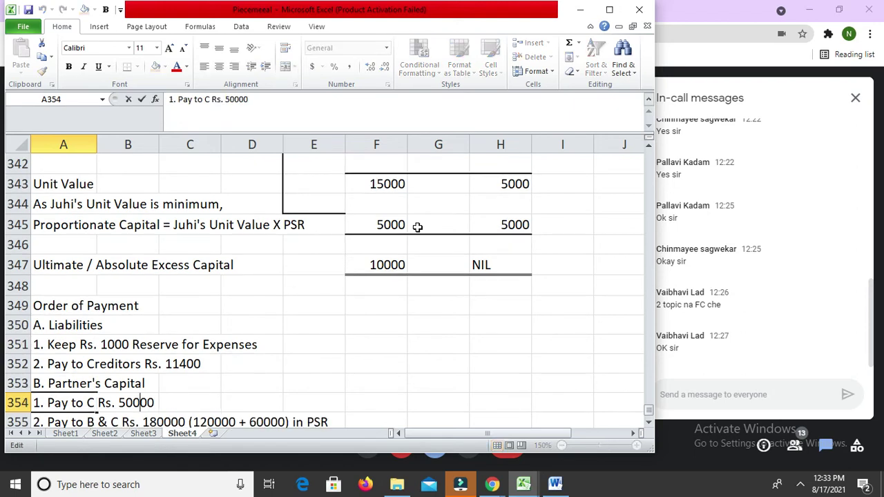
pyautogui.press('Delete')
pyautogui.write('1')
pyautogui.press('Left')
pyautogui.press('Left')
pyautogui.press('Left')
pyautogui.press('Left')
pyautogui.press('Left')
pyautogui.press('Left')
pyautogui.press('Left')
pyautogui.hotkey('shift', 'Right')
pyautogui.write('Madhu')
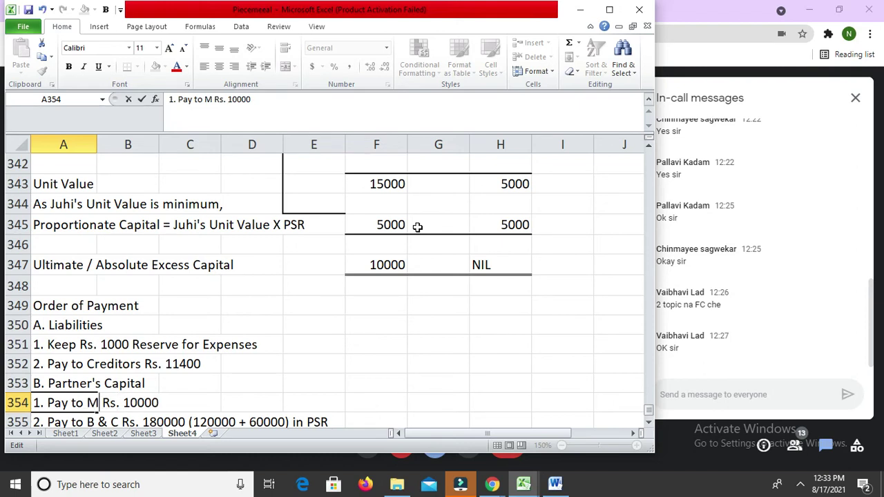
pyautogui.write('ri')
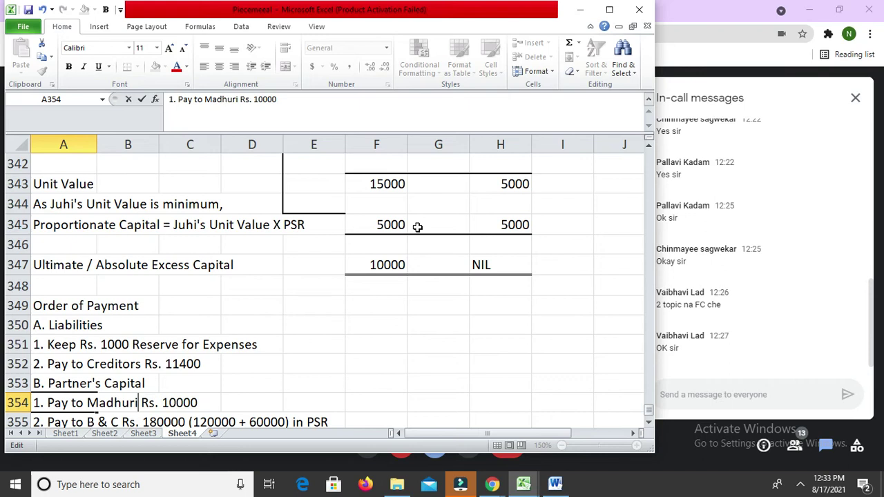
pyautogui.press('Return')
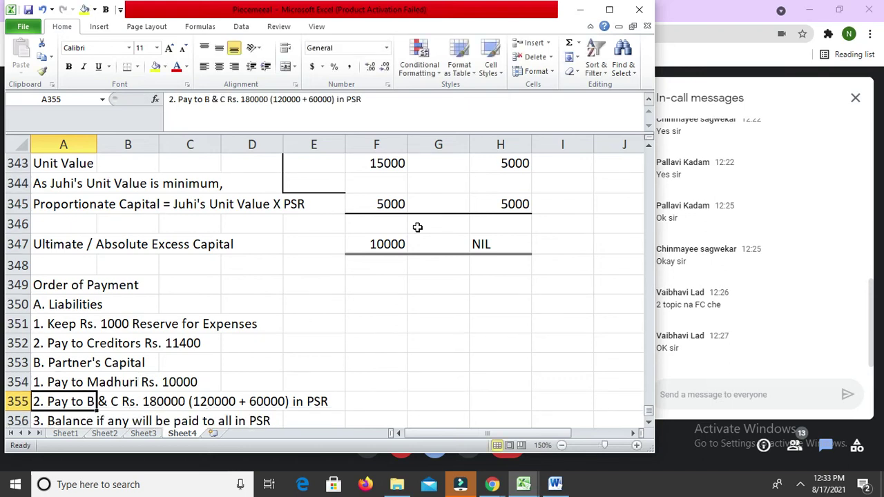
# Review the excess capital statement above for the partners' remaining capital amounts, and return to the second Partner's Capital line in A355.
pyautogui.press('Up')
pyautogui.press('Up')
pyautogui.press('Up')
pyautogui.press('Up')
pyautogui.press('Up')
pyautogui.press('Up')
pyautogui.press('Up')
pyautogui.press('Up')
pyautogui.press('Up')
pyautogui.press('Up')
pyautogui.press('Up')
pyautogui.press('Up')
pyautogui.press('Up')
pyautogui.press('Up')
pyautogui.press('Up')
pyautogui.press('Up')
pyautogui.press('Up')
pyautogui.press('Up')
pyautogui.press('Up')
pyautogui.press('Up')
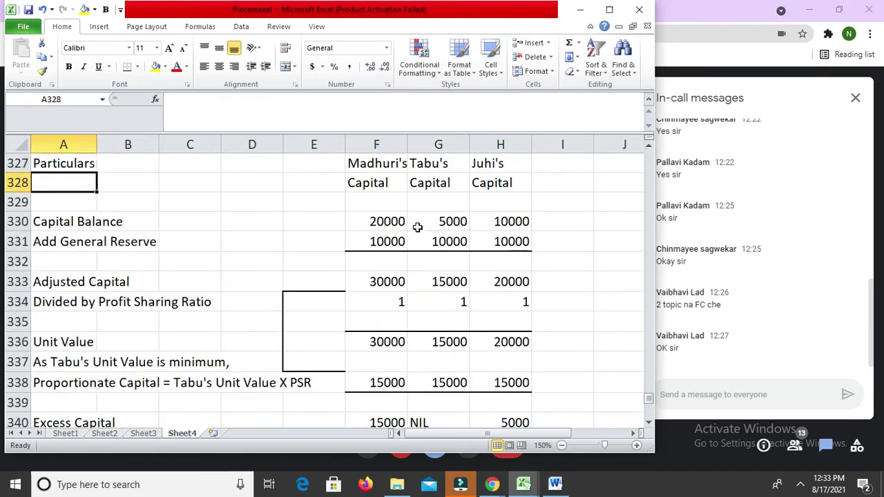
pyautogui.press('Down')
pyautogui.press('Down')
pyautogui.press('Down')
pyautogui.press('Down')
pyautogui.press('Down')
pyautogui.press('Down')
pyautogui.press('Down')
pyautogui.press('Down')
pyautogui.press('Down')
pyautogui.press('Down')
pyautogui.press('Down')
pyautogui.press('Down')
pyautogui.press('Down')
pyautogui.press('Down')
pyautogui.press('Down')
pyautogui.press('Down')
pyautogui.press('Down')
pyautogui.press('Down')
pyautogui.press('Down')
pyautogui.press('Down')
pyautogui.press('Down')
pyautogui.press('Down')
pyautogui.press('Down')
pyautogui.press('Down')
pyautogui.press('Down')
pyautogui.press('Down')
pyautogui.press('Down')
pyautogui.press('Up')
pyautogui.press('Up')
pyautogui.press('Up')
pyautogui.press('Up')
pyautogui.press('Up')
pyautogui.press('Up')
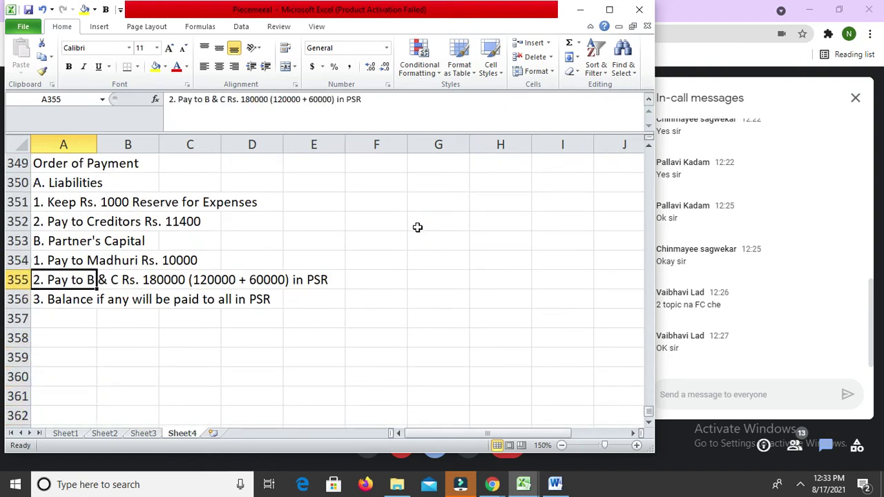
# Change the total payment amount in the second Partner's Capital line in A355 to Rs. 10000.
pyautogui.press('F2')
pyautogui.press('Left')
pyautogui.press('Left')
pyautogui.press('Left')
pyautogui.press('Left')
pyautogui.press('Left')
pyautogui.press('Left')
pyautogui.press('Left')
pyautogui.press('Left')
pyautogui.press('Left')
pyautogui.press('Left')
pyautogui.press('Left')
pyautogui.press('Left')
pyautogui.press('Left')
pyautogui.press('Left')
pyautogui.press('Left')
pyautogui.press('Left')
pyautogui.press('Left')
pyautogui.press('Left')
pyautogui.press('Left')
pyautogui.press('Left')
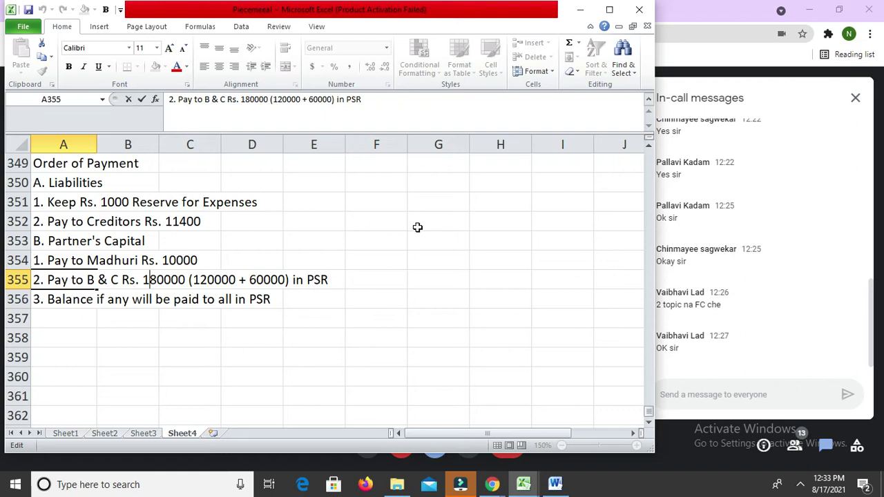
pyautogui.hotkey('shift', 'Right')
pyautogui.hotkey('shift', 'Right')
pyautogui.write('0')
# Replace the bracketed split in A355 with (5000 + 5000) and commit the edited line.
pyautogui.press('Right')
pyautogui.press('Right')
pyautogui.press('Right')
pyautogui.press('Right')
pyautogui.press('Right')
pyautogui.press('Right')
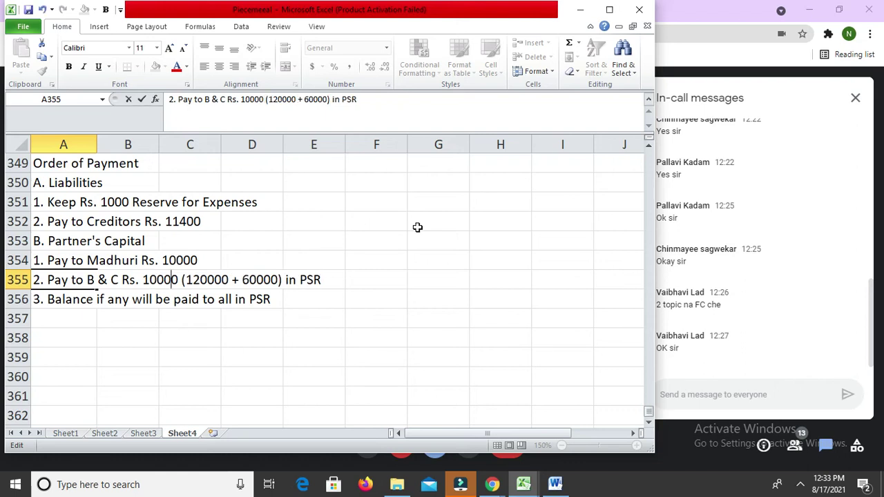
pyautogui.press('Left')
pyautogui.hotkey('shift', 'Right')
pyautogui.hotkey('shift', 'Right')
pyautogui.write('5')
pyautogui.press('Delete')
pyautogui.press('Right')
pyautogui.press('Right')
pyautogui.press('Right')
pyautogui.press('Right')
pyautogui.press('Right')
pyautogui.press('Right')
pyautogui.hotkey('shift', 'Right')
pyautogui.hotkey('shift', 'Right')
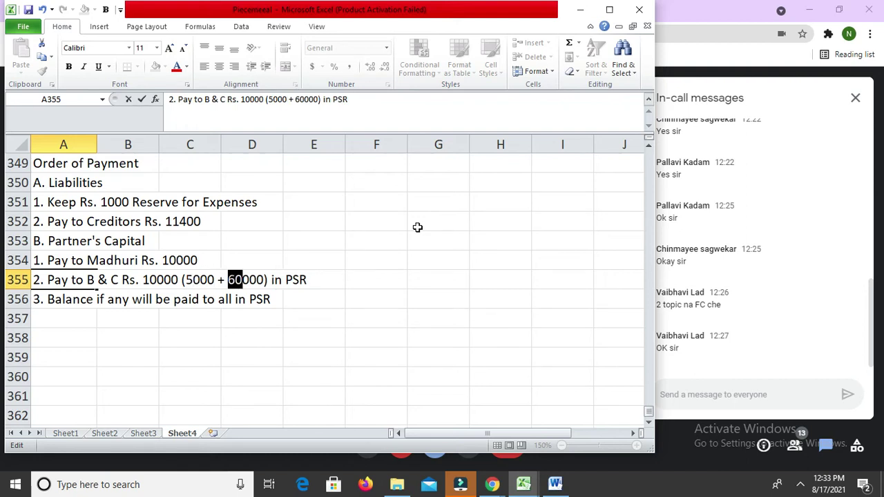
pyautogui.write('5')
pyautogui.press('Left')
pyautogui.press('Left')
pyautogui.press('Left')
pyautogui.press('Left')
pyautogui.press('Left')
pyautogui.press('Left')
pyautogui.press('Left')
pyautogui.press('Left')
pyautogui.press('Left')
pyautogui.press('Left')
pyautogui.press('Left')
pyautogui.press('Left')
pyautogui.press('Left')
pyautogui.press('Left')
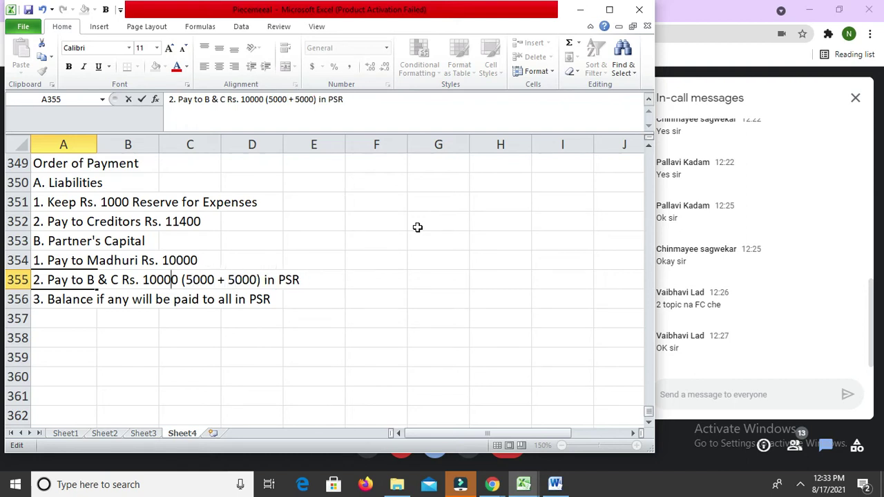
pyautogui.press('Return')
# Check the excess capital statement above for the partners in the second Partner's Capital line, and return to A355.
pyautogui.press('Up')
pyautogui.press('Up')
pyautogui.press('Up')
pyautogui.press('Up')
pyautogui.press('Up')
pyautogui.press('Up')
pyautogui.press('Up')
pyautogui.press('Up')
pyautogui.press('Up')
pyautogui.press('Up')
pyautogui.press('Up')
pyautogui.press('Up')
pyautogui.press('Up')
pyautogui.press('Up')
pyautogui.press('Up')
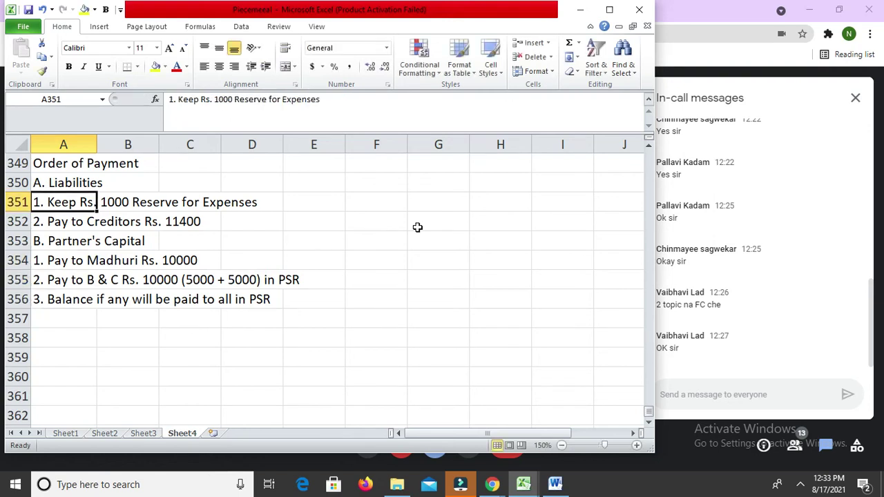
pyautogui.press('Down')
pyautogui.press('Down')
pyautogui.press('Down')
pyautogui.press('Down')
pyautogui.press('Down')
pyautogui.press('Down')
pyautogui.press('Down')
pyautogui.press('Down')
pyautogui.press('Down')
pyautogui.press('Down')
pyautogui.press('Down')
pyautogui.press('Down')
pyautogui.press('Down')
pyautogui.press('Down')
pyautogui.press('Down')
pyautogui.press('Down')
pyautogui.press('Down')
pyautogui.press('Down')
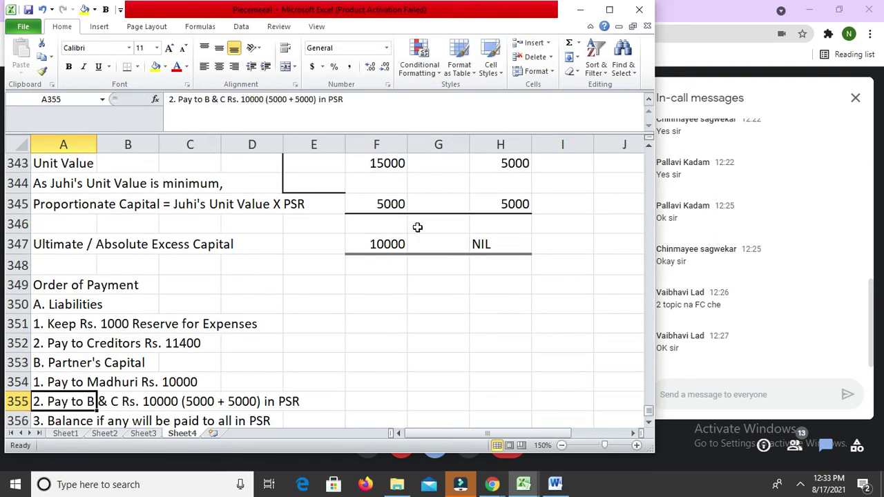
pyautogui.press('Up')
pyautogui.press('Up')
pyautogui.press('Up')
pyautogui.press('Up')
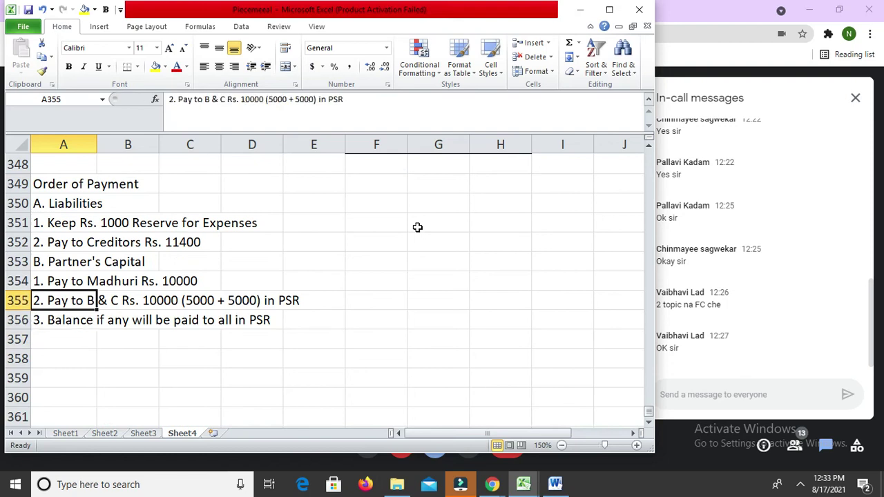
pyautogui.press('F2')
pyautogui.press('Left')
pyautogui.press('Left')
pyautogui.press('Left')
pyautogui.press('Left')
pyautogui.press('Left')
pyautogui.press('Left')
pyautogui.press('Left')
pyautogui.press('Left')
pyautogui.press('Left')
pyautogui.press('Left')
pyautogui.press('Left')
pyautogui.press('Left')
pyautogui.press('Left')
pyautogui.press('Left')
pyautogui.press('Left')
pyautogui.press('Left')
pyautogui.press('Left')
pyautogui.press('Left')
pyautogui.press('Left')
pyautogui.press('Left')
pyautogui.press('Left')
pyautogui.press('Left')
pyautogui.press('Left')
pyautogui.press('Left')
pyautogui.hotkey('shift', 'Right')
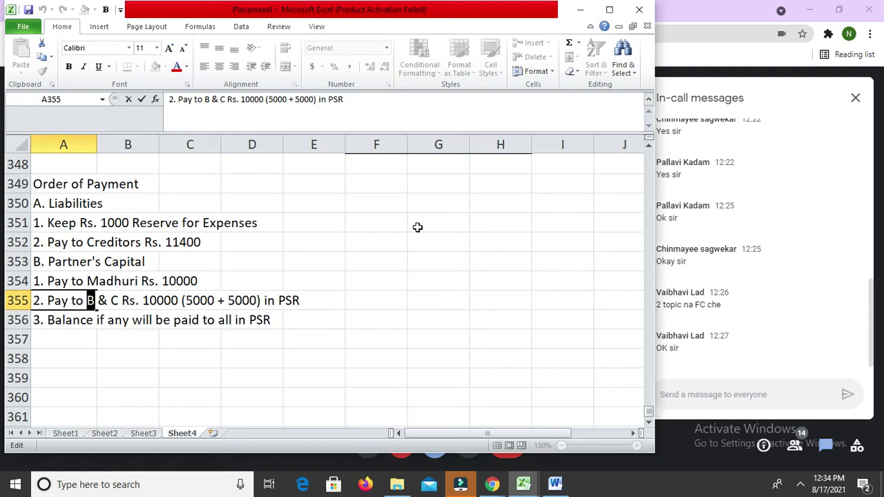
pyautogui.press('Return')
# Check the partners' names and capital columns in the Illustration 5 excess capital statement, and return to the Order of Payment list.
pyautogui.press('Up')
pyautogui.press('Up')
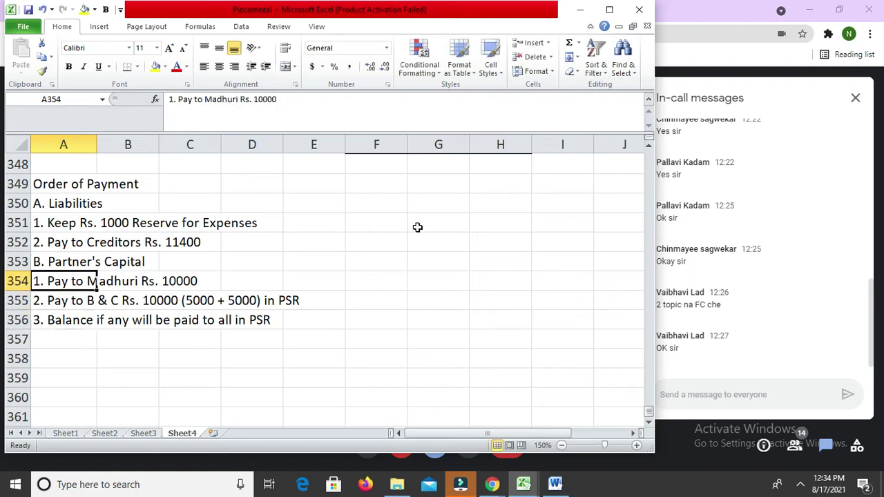
pyautogui.press('Up')
pyautogui.press('Up')
pyautogui.press('Up')
pyautogui.press('Up')
pyautogui.press('Up')
pyautogui.press('Up')
pyautogui.press('Up')
pyautogui.press('Up')
pyautogui.press('Up')
pyautogui.press('Up')
pyautogui.press('Up')
pyautogui.press('Up')
pyautogui.press('Up')
pyautogui.press('Up')
pyautogui.press('Up')
pyautogui.press('Up')
pyautogui.press('Up')
pyautogui.press('Up')
pyautogui.press('Up')
pyautogui.press('Up')
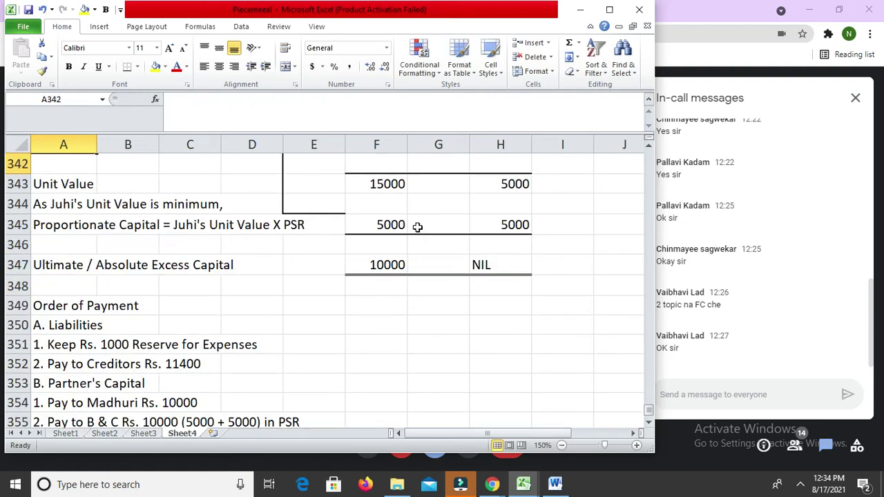
pyautogui.press('Up')
pyautogui.press('Up')
pyautogui.press('Up')
pyautogui.press('Up')
pyautogui.press('Up')
pyautogui.press('Up')
pyautogui.press('Up')
pyautogui.press('Up')
pyautogui.press('Up')
pyautogui.press('Down')
pyautogui.press('Down')
pyautogui.press('Down')
pyautogui.press('Down')
pyautogui.press('Down')
pyautogui.press('Down')
pyautogui.press('Down')
pyautogui.press('Down')
pyautogui.press('Down')
pyautogui.press('Down')
pyautogui.press('Down')
pyautogui.press('Down')
pyautogui.press('Down')
pyautogui.press('Down')
pyautogui.press('Down')
pyautogui.press('Down')
pyautogui.press('Down')
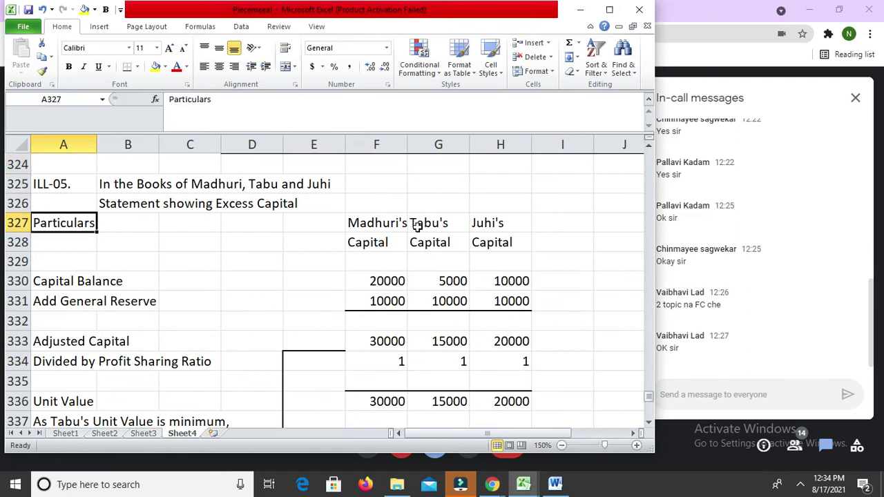
pyautogui.press('Down')
pyautogui.press('Down')
pyautogui.press('Down')
pyautogui.press('Down')
pyautogui.press('Down')
pyautogui.press('Down')
pyautogui.press('Down')
pyautogui.press('Down')
pyautogui.press('Down')
pyautogui.press('Down')
pyautogui.press('Down')
pyautogui.press('Down')
pyautogui.press('Down')
pyautogui.press('Down')
pyautogui.press('Down')
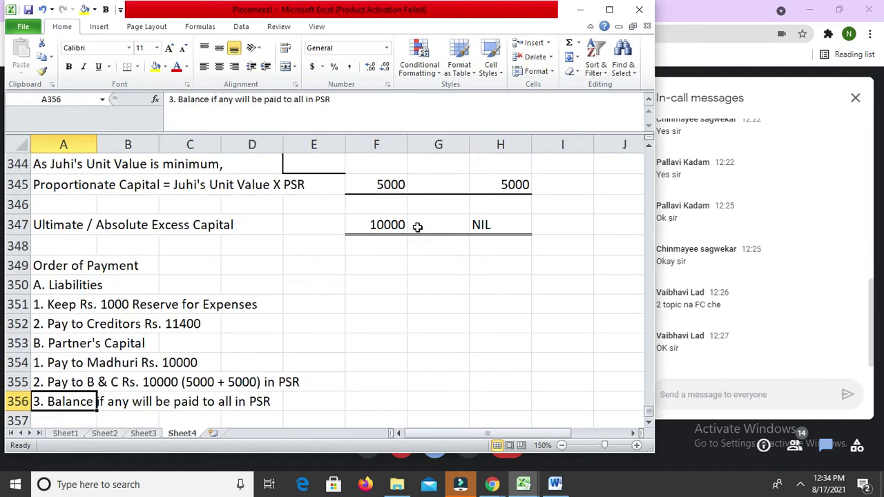
# Replace the letter B in the second Partner's Capital line in A355 with the name of the partner in capital column F.
pyautogui.press('Up')
pyautogui.press('Up')
pyautogui.press('F2')
pyautogui.press('Left')
pyautogui.press('Left')
pyautogui.press('Left')
pyautogui.press('Left')
pyautogui.press('Left')
pyautogui.press('Left')
pyautogui.press('Left')
pyautogui.press('Left')
pyautogui.press('Left')
pyautogui.press('Left')
pyautogui.press('Left')
pyautogui.press('Left')
pyautogui.press('Left')
pyautogui.press('Left')
pyautogui.press('Left')
pyautogui.press('Left')
pyautogui.press('Left')
pyautogui.press('Left')
pyautogui.press('Left')
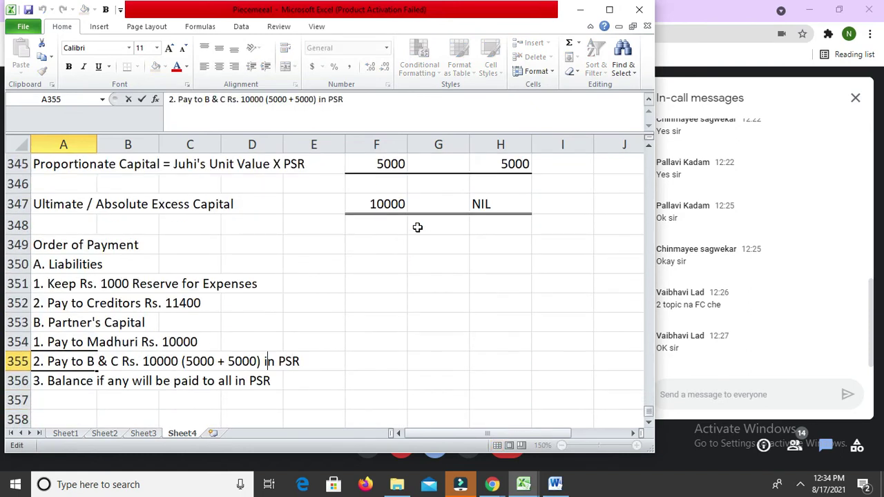
pyautogui.press('Left')
pyautogui.press('Left')
pyautogui.press('Left')
pyautogui.press('Left')
pyautogui.press('Left')
pyautogui.press('Left')
pyautogui.press('Left')
pyautogui.press('Left')
pyautogui.press('Left')
pyautogui.press('Left')
pyautogui.press('Left')
pyautogui.press('Left')
pyautogui.press('Left')
pyautogui.press('Left')
pyautogui.press('Left')
pyautogui.press('Left')
pyautogui.press('Left')
pyautogui.hotkey('shift', 'Right')
pyautogui.write('Mad')
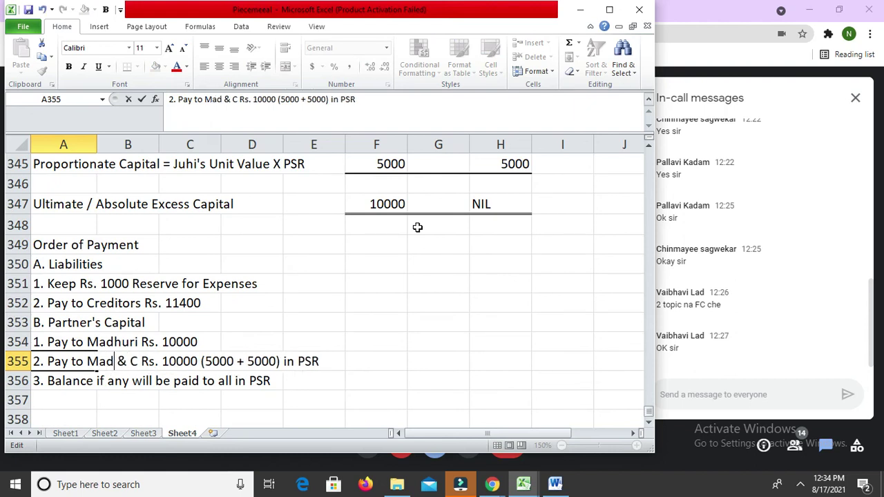
pyautogui.write('hur')
pyautogui.press('BackSpace')
pyautogui.write('ri')
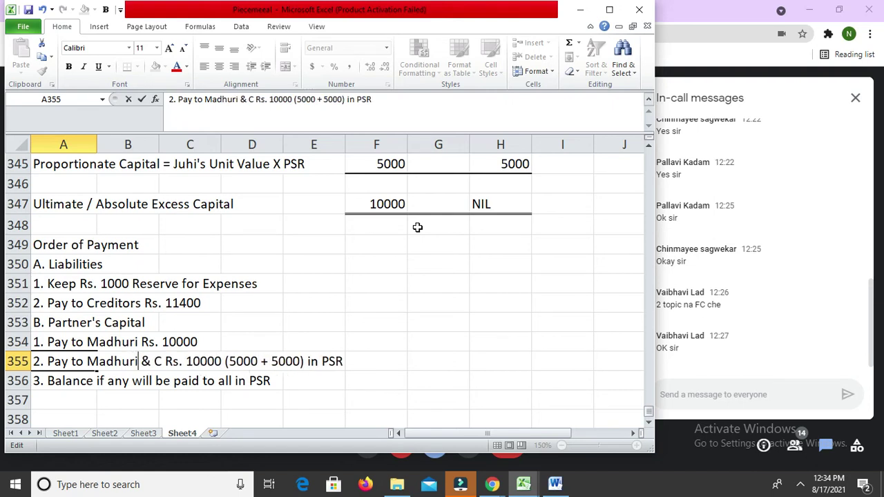
# Replace the letter C in A355 with the name of the partner in capital column H and commit the edited line.
pyautogui.press('Right')
pyautogui.press('Right')
pyautogui.press('Right')
pyautogui.press('Right')
pyautogui.press('Left')
pyautogui.hotkey('shift', 'Right')
pyautogui.write('Ju')
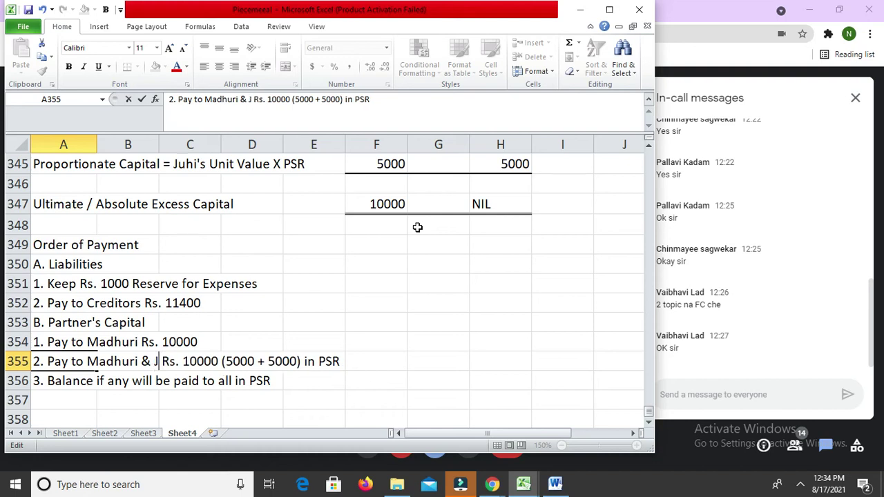
pyautogui.write('hi')
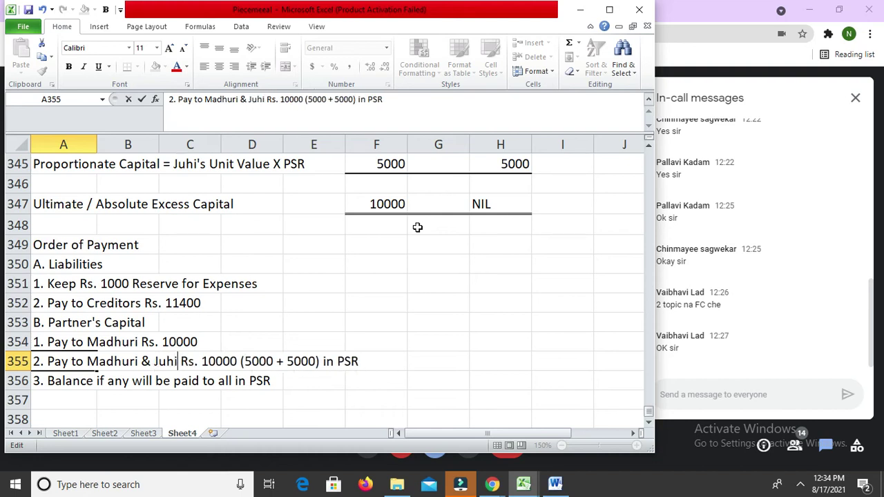
pyautogui.press('Return')
# Review the unit value, proportionate capital and ultimate excess capital rows against the Partner's Capital lines of the Order of Payment.
pyautogui.press('Up')
pyautogui.press('Right')
pyautogui.press('Right')
pyautogui.press('Right')
pyautogui.press('Right')
pyautogui.press('Right')
pyautogui.press('Right')
pyautogui.press('Up')
pyautogui.press('Up')
pyautogui.press('Up')
pyautogui.press('Up')
pyautogui.press('Up')
pyautogui.press('Up')
pyautogui.press('Up')
pyautogui.press('Up')
pyautogui.press('Up')
pyautogui.press('Up')
pyautogui.press('Up')
pyautogui.press('Down')
pyautogui.press('Down')
pyautogui.press('Down')
pyautogui.press('Down')
pyautogui.press('Up')
pyautogui.press('Down')
pyautogui.press('Down')
pyautogui.press('Down')
pyautogui.press('Down')
pyautogui.press('Down')
pyautogui.press('Down')
pyautogui.press('Left')
pyautogui.press('Left')
pyautogui.press('Left')
pyautogui.press('Left')
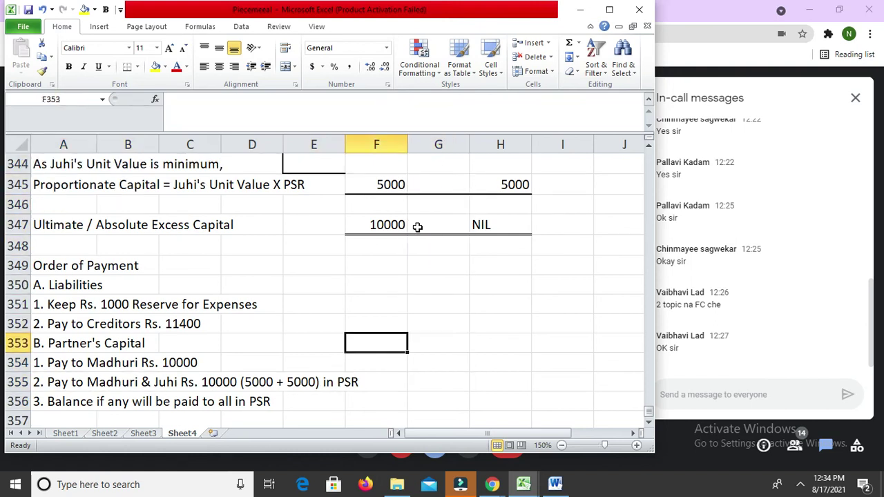
# Review the Partner's Capital lines in A354 to A356 of the Illustration 5 Order of Payment.
pyautogui.press('Down')
pyautogui.press('Left')
pyautogui.press('Left')
pyautogui.press('Down')
pyautogui.press('Right')
pyautogui.press('Right')
pyautogui.press('Right')
pyautogui.press('Right')
pyautogui.press('Left')
pyautogui.press('Left')
pyautogui.press('Left')
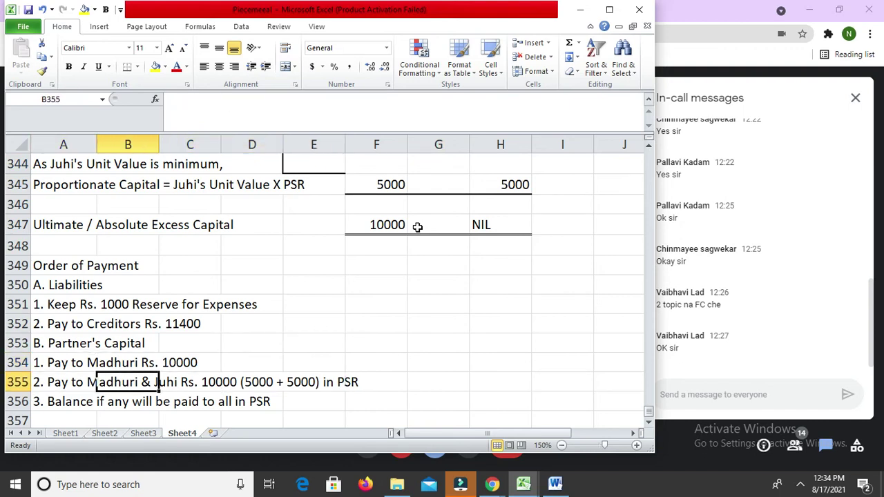
pyautogui.press('Left')
pyautogui.press('Down')
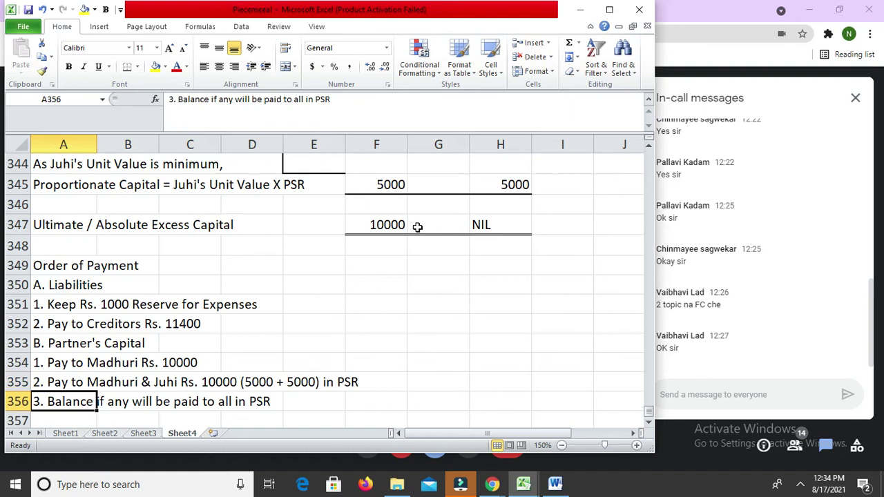
pyautogui.press('Right')
pyautogui.press('Right')
pyautogui.press('Right')
pyautogui.press('Right')
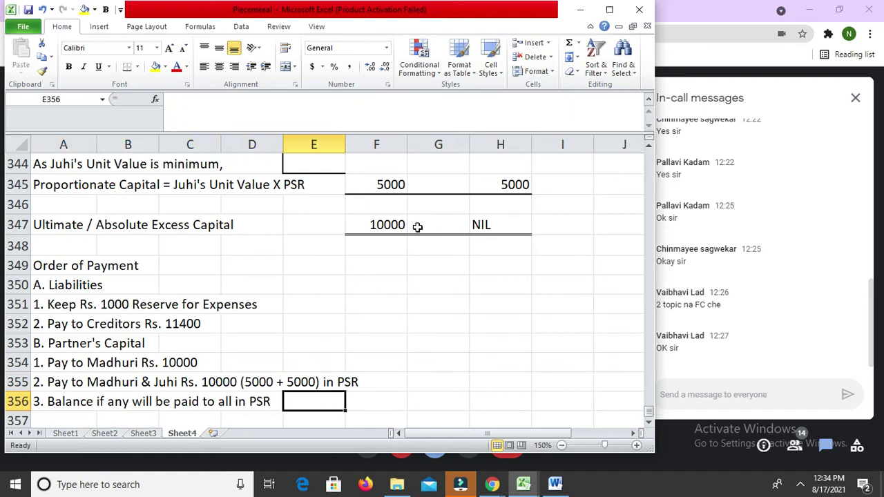
# Review the Illustration 5 excess capital statement from the ultimate excess capital row back up to the capital column headings.
pyautogui.press('Down')
pyautogui.press('Down')
pyautogui.press('Up')
pyautogui.press('Up')
pyautogui.press('Up')
pyautogui.press('Up')
pyautogui.press('Up')
pyautogui.press('Up')
pyautogui.press('Up')
pyautogui.press('Up')
pyautogui.press('Up')
pyautogui.press('Up')
pyautogui.press('Up')
pyautogui.press('Up')
pyautogui.press('Up')
pyautogui.press('Up')
pyautogui.press('Up')
pyautogui.press('Up')
pyautogui.press('Up')
pyautogui.press('Up')
pyautogui.press('Up')
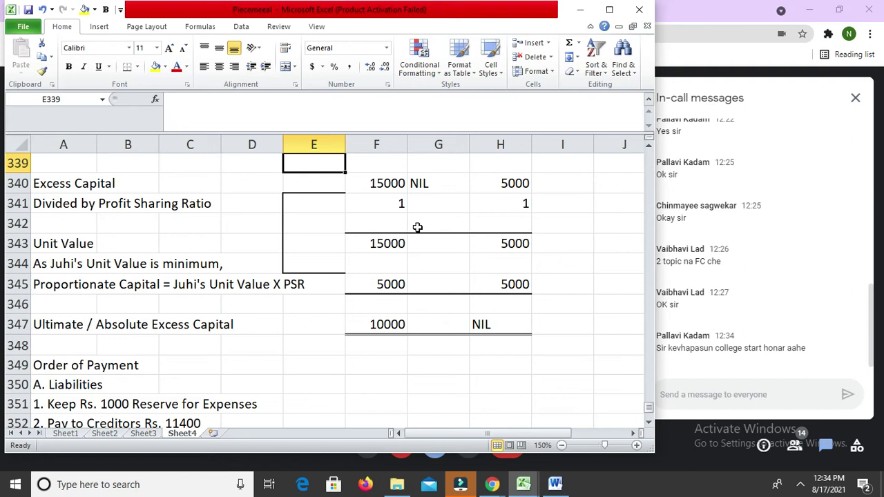
pyautogui.press('Left')
pyautogui.press('Left')
pyautogui.press('Left')
pyautogui.press('Left')
pyautogui.press('Up')
pyautogui.press('Up')
pyautogui.press('Up')
pyautogui.press('Up')
pyautogui.press('Up')
pyautogui.press('Up')
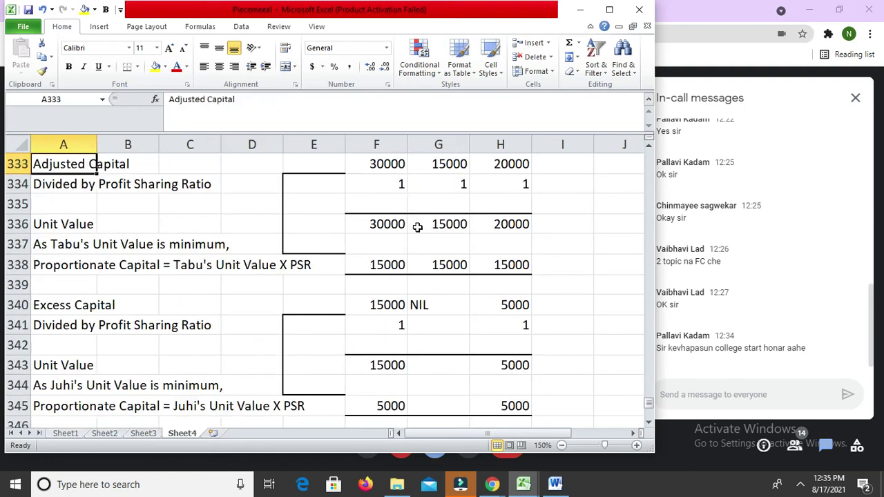
pyautogui.press('Up')
pyautogui.press('Up')
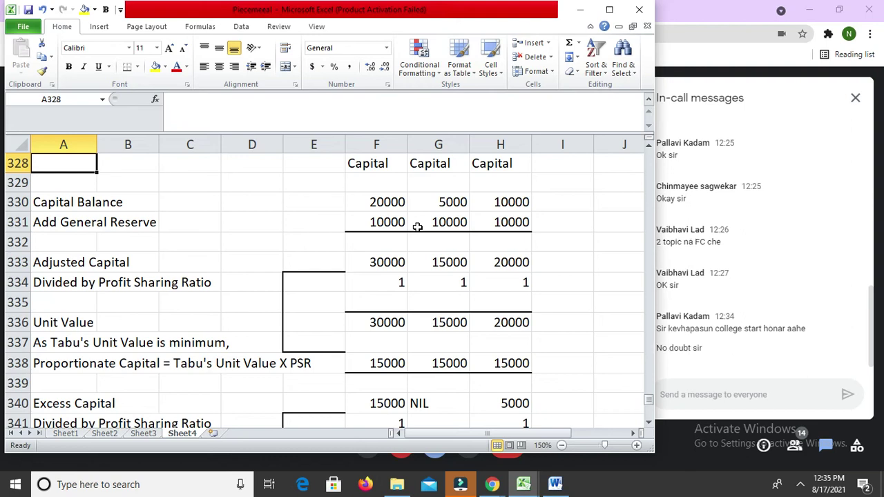
# Recheck the Illustration 5 calculation from the capital balances down to the ultimate excess capital row.
pyautogui.press('Down')
pyautogui.press('Down')
pyautogui.press('Down')
pyautogui.press('Down')
pyautogui.press('Down')
pyautogui.press('Down')
pyautogui.press('Down')
pyautogui.press('Down')
pyautogui.press('Down')
pyautogui.press('Down')
pyautogui.press('Down')
pyautogui.press('Down')
pyautogui.press('Down')
pyautogui.press('Down')
pyautogui.press('Down')
pyautogui.press('Down')
pyautogui.press('Down')
pyautogui.press('Down')
pyautogui.press('Down')
# Copy the title and column headings through Sundry Creditors, A280:G282, from the previous illustration's Statement showing Piecemeal Distribution of Cash.
pyautogui.press('Up')
pyautogui.press('Up')
pyautogui.press('Up')
pyautogui.press('Up')
pyautogui.press('Up')
pyautogui.press('Up')
pyautogui.press('Up')
pyautogui.press('Up')
pyautogui.press('Up')
pyautogui.press('Up')
pyautogui.press('Up')
pyautogui.press('Up')
pyautogui.press('Up')
pyautogui.press('Up')
pyautogui.press('Up')
pyautogui.press('Up')
pyautogui.press('Up')
pyautogui.press('Up')
pyautogui.press('Up')
pyautogui.press('Up')
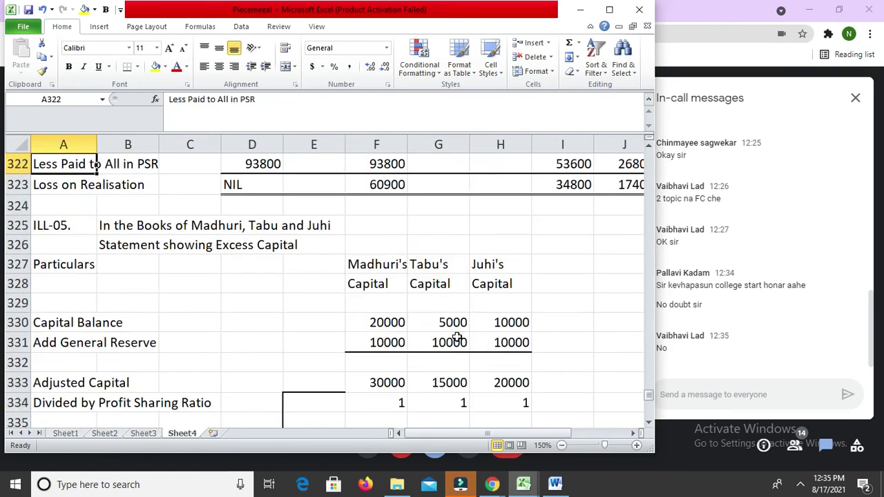
pyautogui.press('Up')
pyautogui.press('Up')
pyautogui.press('Up')
pyautogui.press('Up')
pyautogui.press('Up')
pyautogui.press('Up')
pyautogui.press('Up')
pyautogui.press('Up')
pyautogui.press('Up')
pyautogui.press('Up')
pyautogui.press('Up')
pyautogui.press('Up')
pyautogui.press('Up')
pyautogui.press('Up')
pyautogui.press('Up')
pyautogui.press('Up')
pyautogui.press('Up')
pyautogui.press('Up')
pyautogui.press('Up')
pyautogui.press('Up')
pyautogui.press('Up')
pyautogui.press('Up')
pyautogui.press('Up')
pyautogui.press('Up')
pyautogui.press('Up')
pyautogui.press('Up')
pyautogui.press('Up')
pyautogui.press('Up')
pyautogui.press('Up')
pyautogui.press('Up')
pyautogui.press('Up')
pyautogui.press('Up')
pyautogui.press('Up')
pyautogui.press('Up')
pyautogui.press('Up')
pyautogui.press('Down')
pyautogui.press('Down')
pyautogui.press('Down')
pyautogui.press('Down')
pyautogui.press('Down')
pyautogui.press('Down')
pyautogui.press('Down')
pyautogui.press('Down')
pyautogui.hotkey('shift', 'Down')
pyautogui.hotkey('shift', 'Down')
pyautogui.hotkey('shift', 'Right')
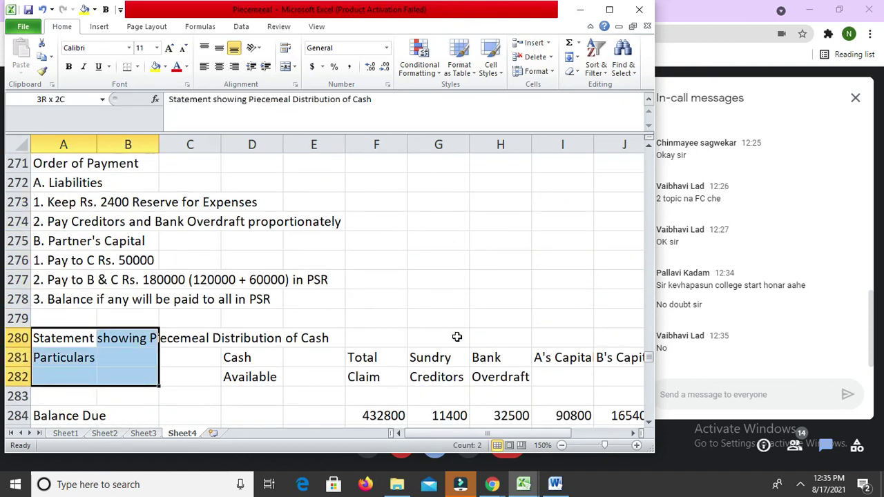
pyautogui.hotkey('shift', 'Right')
pyautogui.hotkey('shift', 'Right')
pyautogui.hotkey('shift', 'Right')
pyautogui.hotkey('shift', 'Right')
pyautogui.hotkey('shift', 'Right')
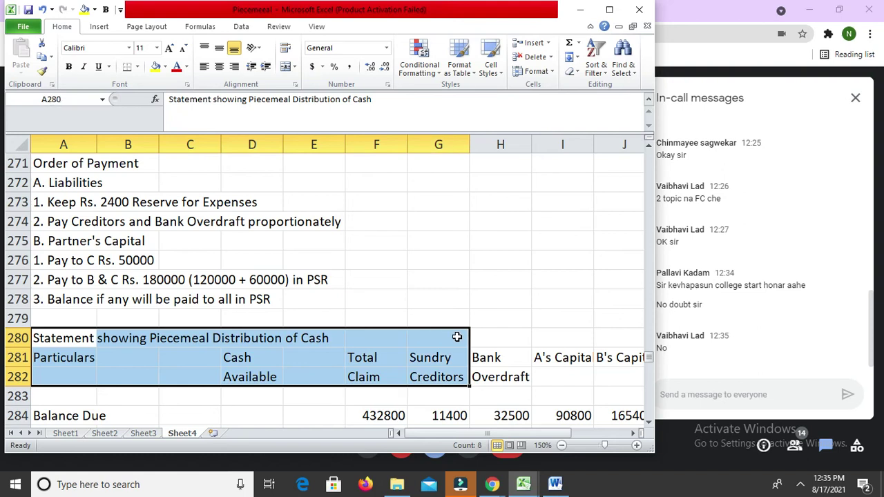
pyautogui.hotkey('ctrl', 'c')
# Paste the copied statement title and headings at A358, below the Illustration 5 Order of Payment.
pyautogui.press('pagedown')
pyautogui.press('pagedown')
pyautogui.press('pagedown')
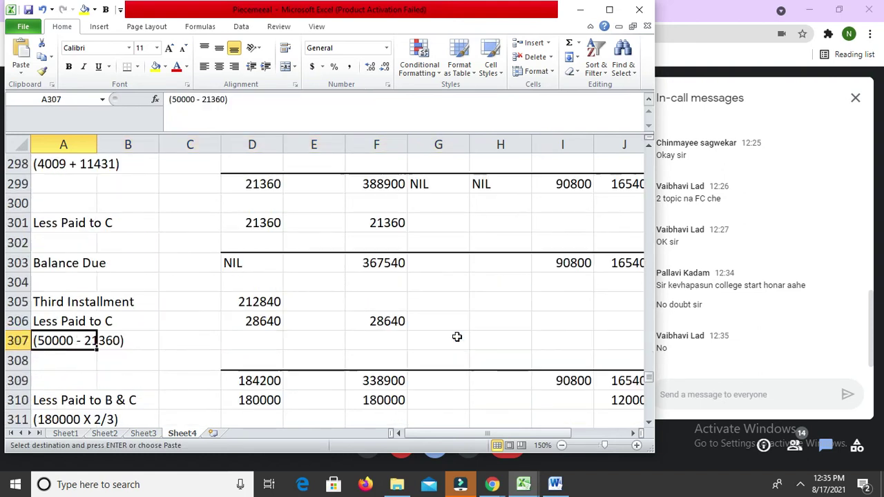
pyautogui.press('pagedown')
pyautogui.press('pagedown')
pyautogui.press('pagedown')
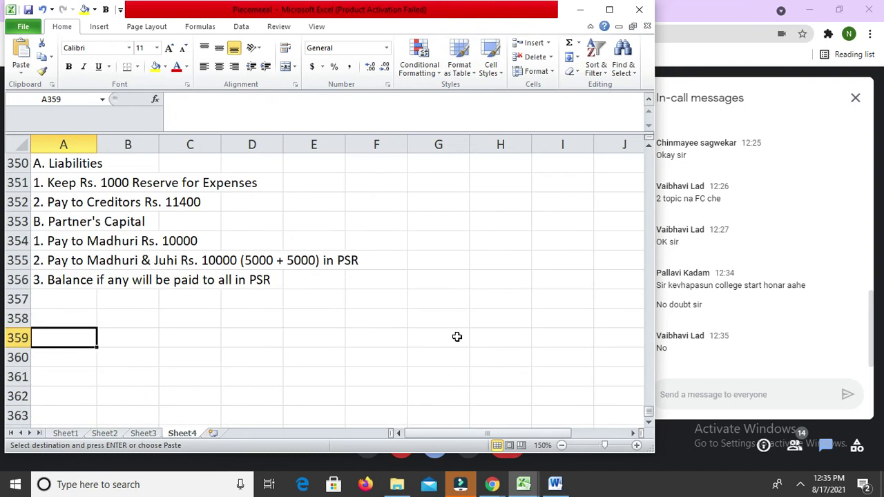
pyautogui.press('Up')
pyautogui.hotkey('ctrl', 'v')
pyautogui.press('Return')
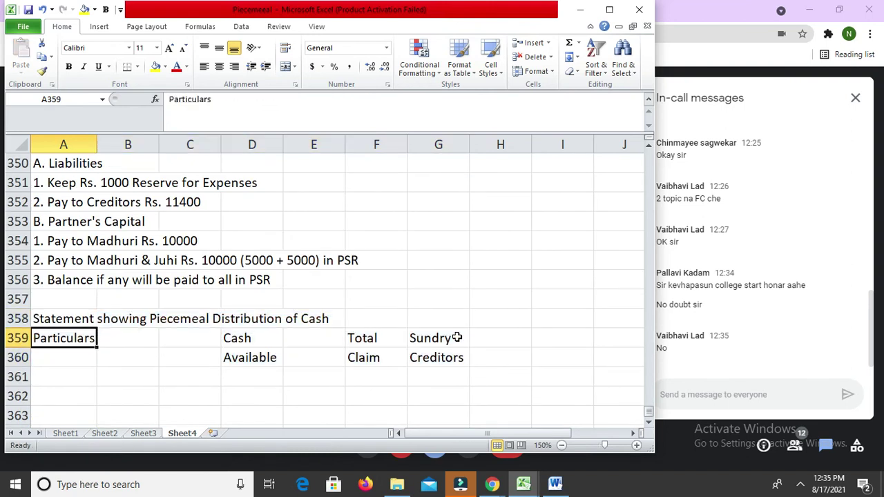
# Copy the three partners' capital column headings, F327:H328, from the Illustration 5 Statement showing Excess Capital.
pyautogui.press('Right')
pyautogui.press('Right')
pyautogui.press('Right')
pyautogui.press('Right')
pyautogui.press('Right')
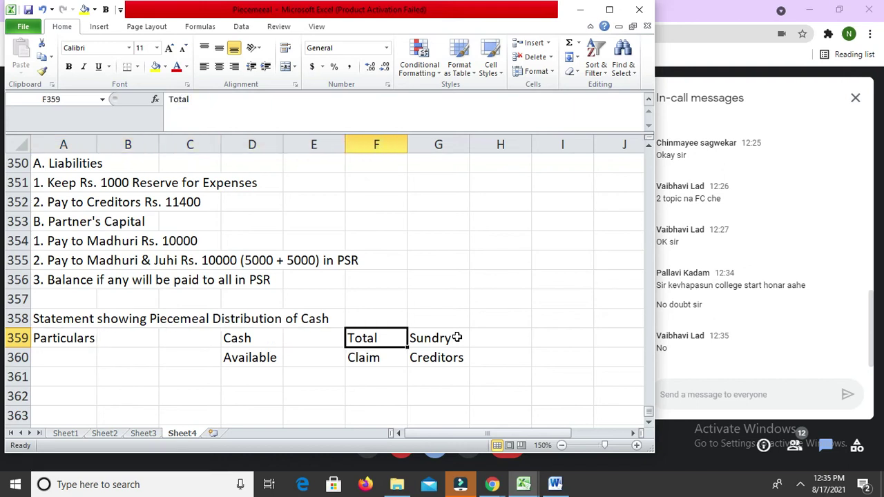
pyautogui.press('Right')
pyautogui.press('Down')
pyautogui.press('Up')
pyautogui.press('Right')
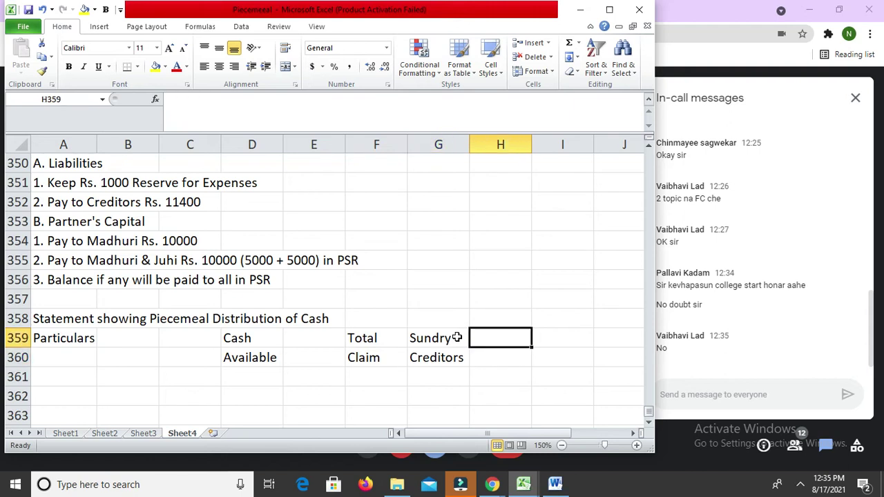
pyautogui.press('Up')
pyautogui.press('Up')
pyautogui.press('Up')
pyautogui.press('Up')
pyautogui.press('Up')
pyautogui.press('Up')
pyautogui.press('Up')
pyautogui.press('Up')
pyautogui.press('Up')
pyautogui.press('Up')
pyautogui.press('Up')
pyautogui.press('Up')
pyautogui.press('Up')
pyautogui.press('Up')
pyautogui.press('Up')
pyautogui.press('Up')
pyautogui.press('Up')
pyautogui.press('Up')
pyautogui.press('Up')
pyautogui.press('Up')
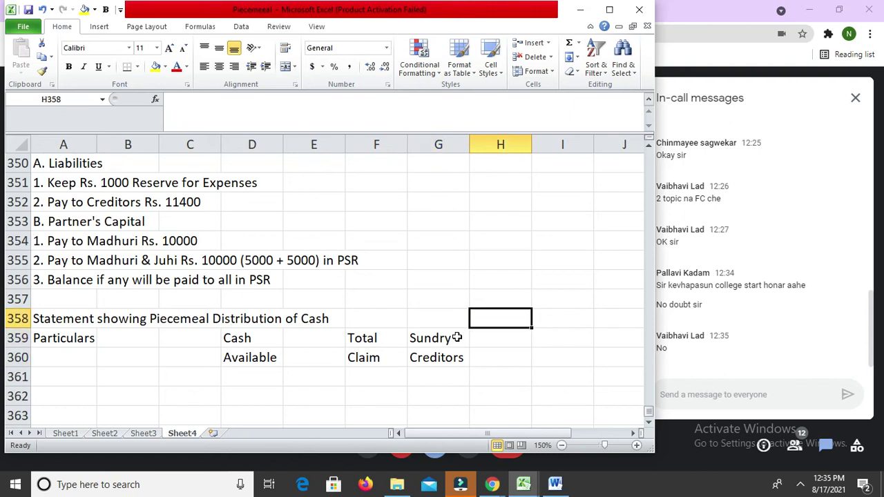
pyautogui.press('Up')
pyautogui.press('Up')
pyautogui.press('Up')
pyautogui.press('Up')
pyautogui.press('Up')
pyautogui.press('Up')
pyautogui.press('Up')
pyautogui.press('Up')
pyautogui.press('Up')
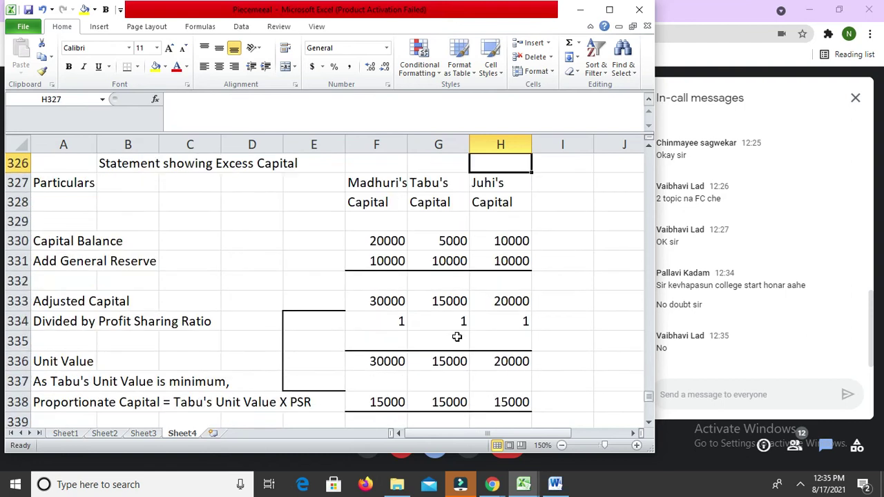
pyautogui.press('Down')
pyautogui.press('Down')
pyautogui.press('Left')
pyautogui.press('Left')
pyautogui.press('Up')
pyautogui.hotkey('shift', 'Down')
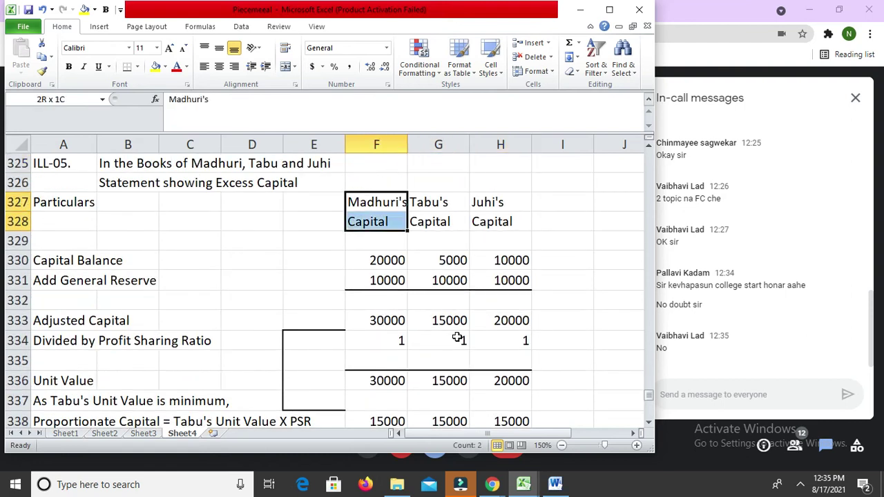
pyautogui.hotkey('shift', 'Right')
pyautogui.hotkey('shift', 'Right')
pyautogui.hotkey('ctrl', 'c')
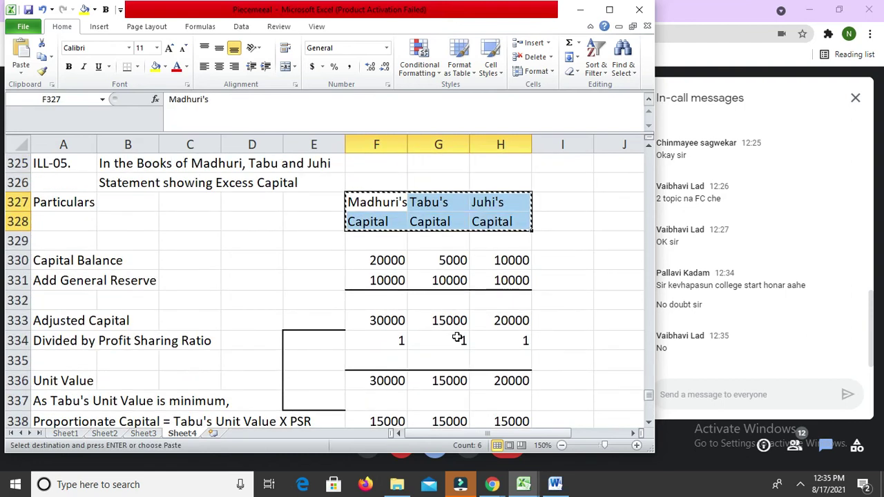
# Paste the copied partners' capital headings at H359, beside Sundry Creditors in the piecemeal distribution statement.
pyautogui.press('pagedown')
pyautogui.press('pagedown')
pyautogui.press('Down')
pyautogui.press('Down')
pyautogui.press('Down')
pyautogui.press('Down')
pyautogui.press('Down')
pyautogui.press('Down')
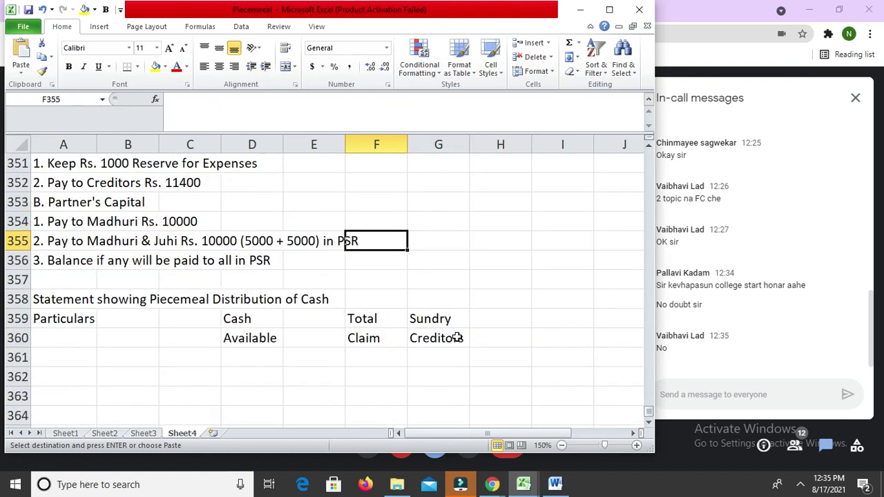
pyautogui.press('Right')
pyautogui.press('Right')
pyautogui.press('Return')
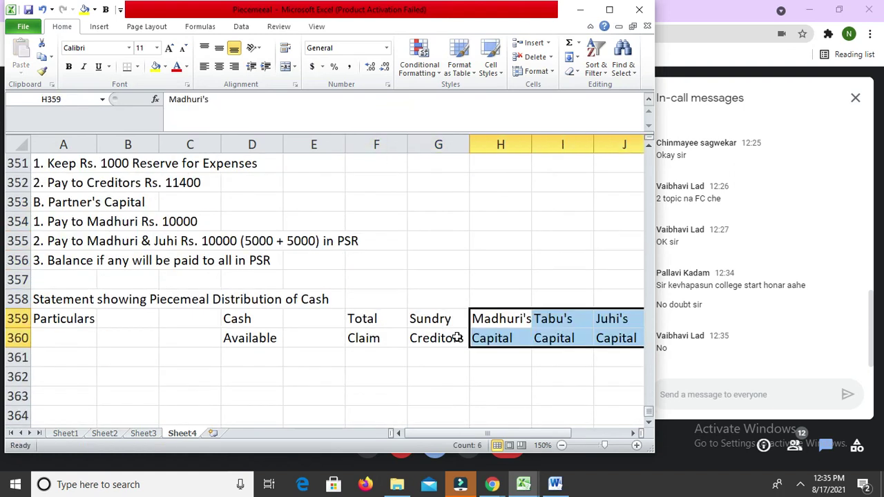
# Review the piecemeal distribution statement's column headings along row 359, from Particulars to the first partner's capital.
pyautogui.press('Left')
pyautogui.press('Left')
pyautogui.press('Left')
pyautogui.press('Left')
pyautogui.press('Left')
pyautogui.press('Left')
pyautogui.press('Left')
pyautogui.press('Right')
pyautogui.press('Right')
pyautogui.press('Right')
pyautogui.press('Right')
pyautogui.press('Right')
pyautogui.press('Right')
pyautogui.press('Right')
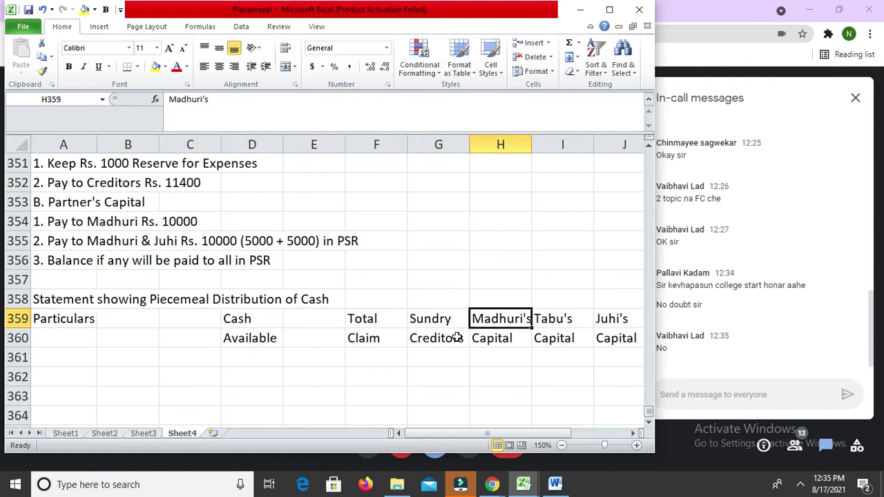
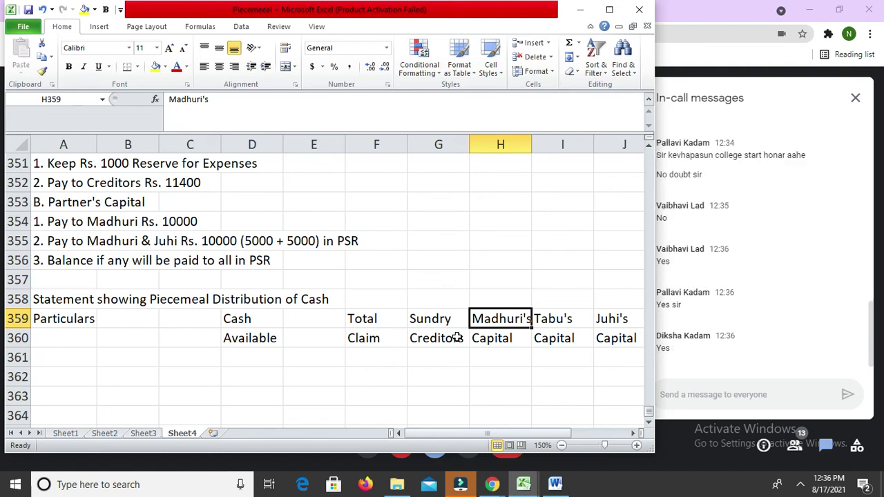
# Label cell A362 "Balance Due" as the first row of the piecemeal distribution statement.
pyautogui.press('Down')
pyautogui.press('Down')
pyautogui.press('Down')
pyautogui.press('Left')
pyautogui.press('Left')
pyautogui.press('Left')
pyautogui.press('Left')
pyautogui.press('Left')
pyautogui.press('Left')
pyautogui.press('Left')
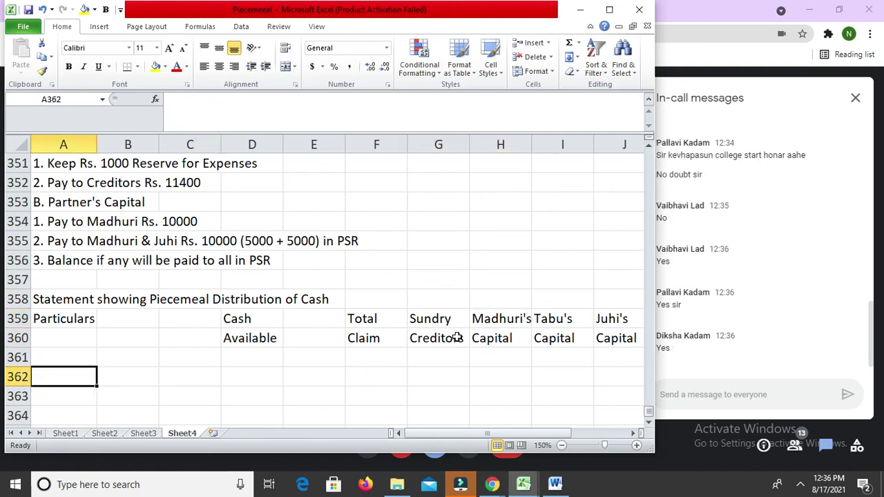
pyautogui.write('Balan')
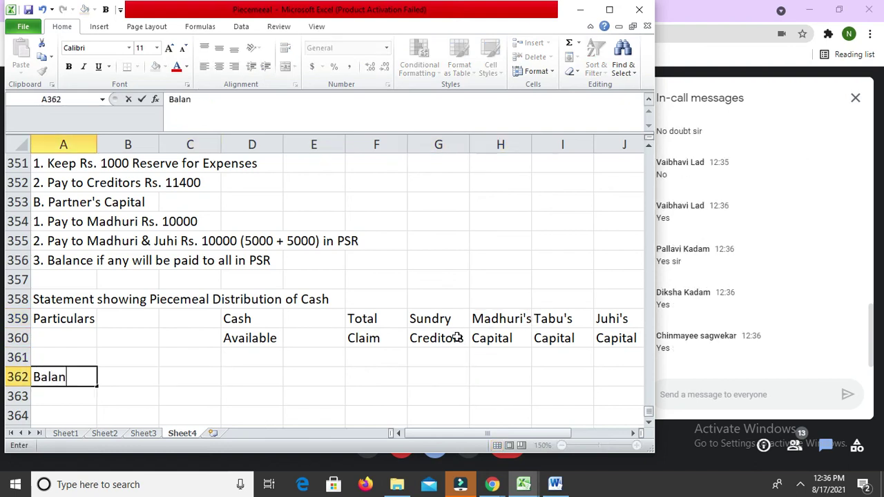
pyautogui.write('ce Due')
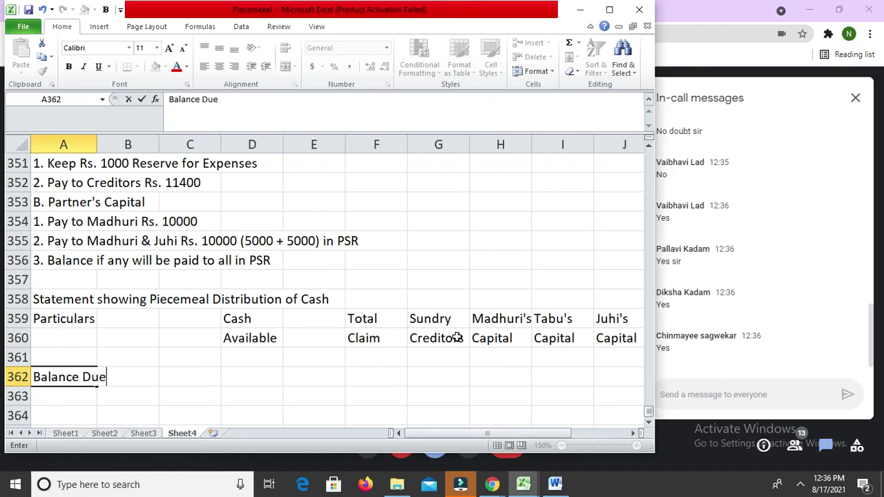
pyautogui.press('Return')
# Enter 10000 in G362 as the balance due to Sundry Creditors.
pyautogui.press('Up')
pyautogui.press('Right')
pyautogui.press('Right')
pyautogui.press('Right')
pyautogui.press('Right')
pyautogui.press('Right')
pyautogui.press('Right')
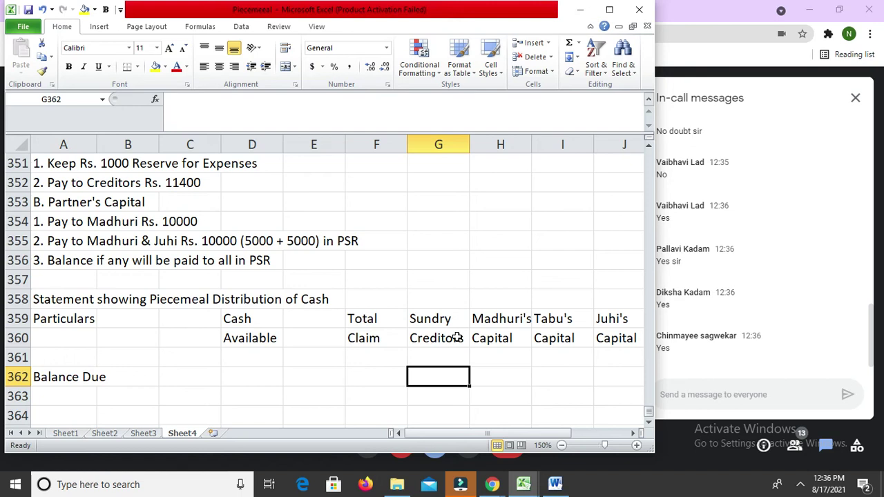
pyautogui.write('10000')
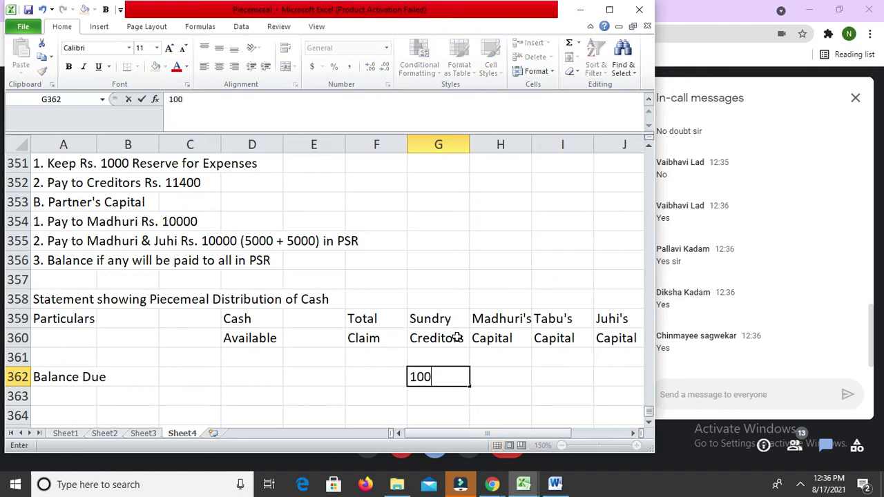
pyautogui.press('Return')
# Check the three partners' adjusted capital figures in the Illustration 5 Statement showing Excess Capital.
pyautogui.press('Right')
pyautogui.press('Right')
pyautogui.press('Left')
pyautogui.press('Up')
pyautogui.press('Up')
pyautogui.press('Up')
pyautogui.press('Up')
pyautogui.press('Up')
pyautogui.press('Up')
pyautogui.press('Up')
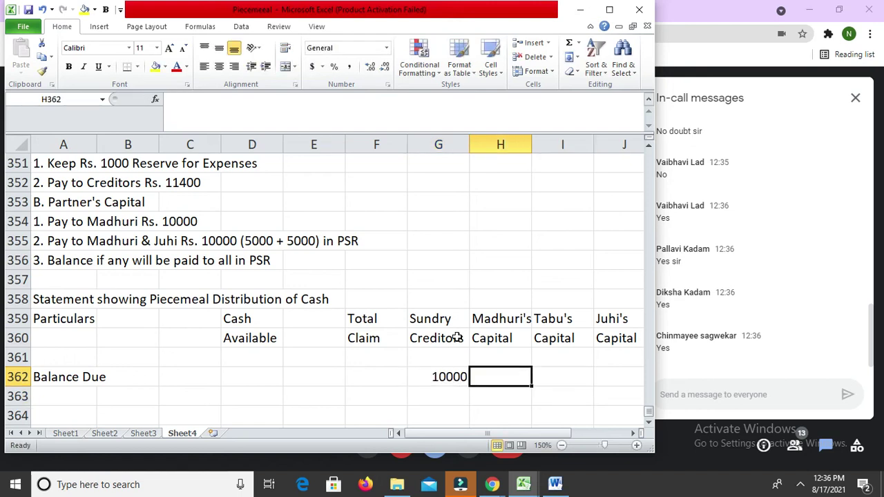
pyautogui.press('Up')
pyautogui.press('Up')
pyautogui.press('Up')
pyautogui.press('Up')
pyautogui.press('Up')
pyautogui.press('Up')
pyautogui.press('Up')
pyautogui.press('Up')
pyautogui.press('Up')
pyautogui.press('Up')
pyautogui.press('Up')
pyautogui.press('Up')
pyautogui.press('Up')
pyautogui.press('Up')
pyautogui.press('Up')
pyautogui.press('Up')
pyautogui.press('Up')
pyautogui.press('Up')
pyautogui.press('Up')
pyautogui.press('Up')
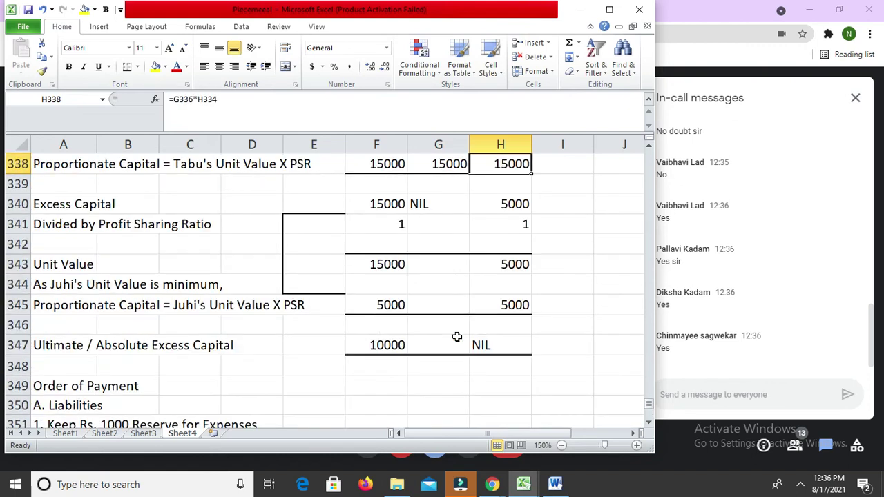
pyautogui.press('Down')
pyautogui.press('Down')
pyautogui.press('Down')
pyautogui.press('Down')
pyautogui.press('Down')
pyautogui.press('Down')
pyautogui.press('Down')
pyautogui.press('Down')
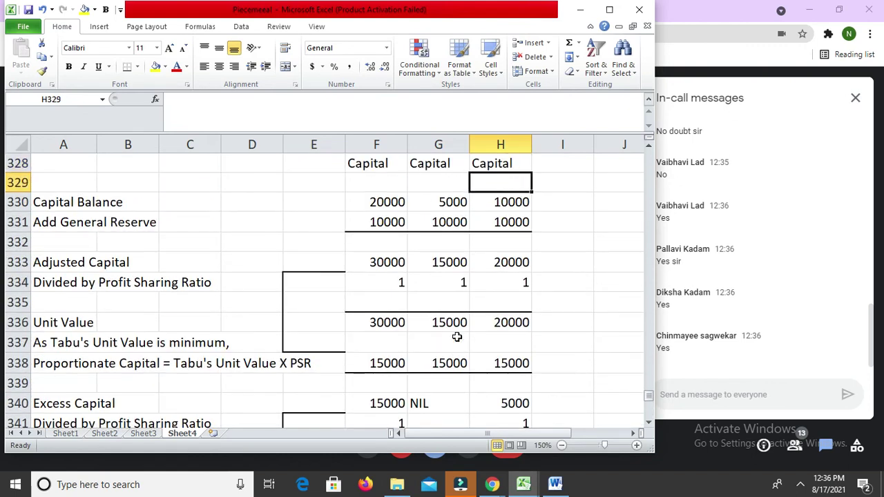
pyautogui.press('Down')
pyautogui.press('Down')
pyautogui.press('Down')
pyautogui.press('Down')
pyautogui.press('Down')
pyautogui.press('Down')
pyautogui.press('Down')
pyautogui.press('Down')
pyautogui.press('Down')
pyautogui.press('Down')
pyautogui.press('Down')
pyautogui.press('Down')
pyautogui.press('Down')
pyautogui.press('Down')
pyautogui.press('Down')
pyautogui.press('Down')
pyautogui.press('Down')
pyautogui.press('Down')
pyautogui.press('Down')
pyautogui.press('Down')
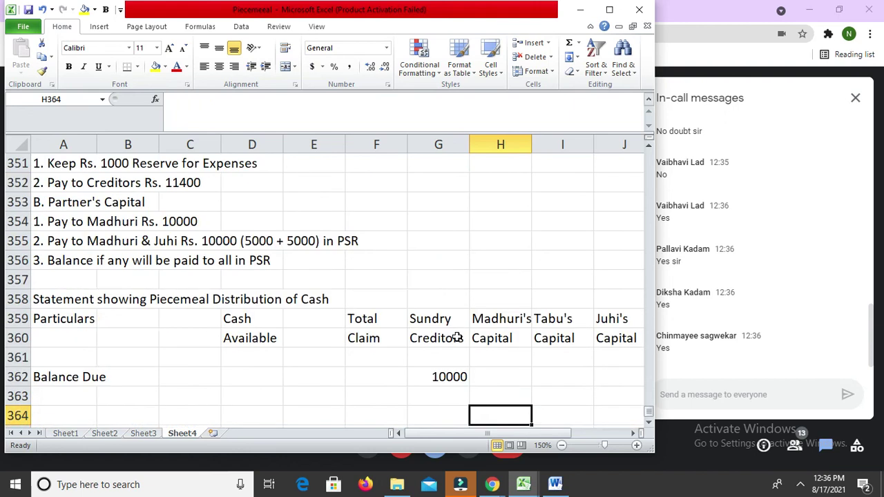
# Enter the three partners' capital balances in the Balance Due row: 30000 in H362, 15000 in I362 and 20000 in J362.
pyautogui.press('Up')
pyautogui.press('Up')
pyautogui.write('30000')
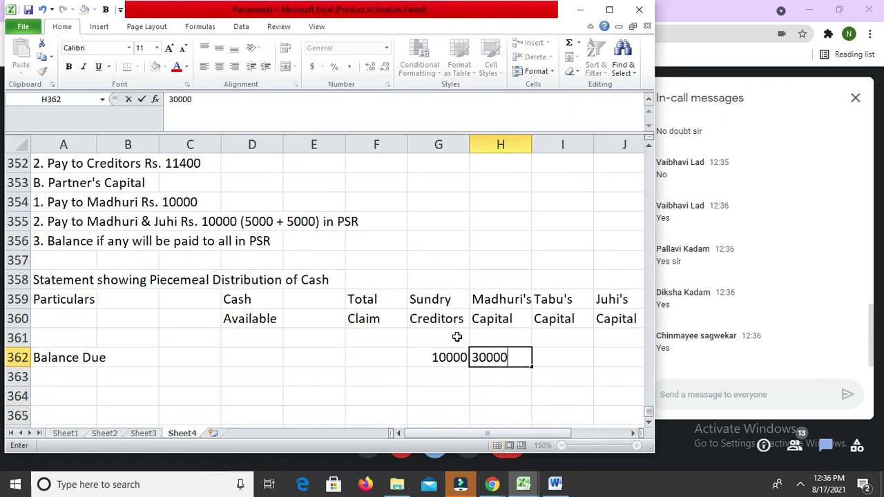
pyautogui.press('Tab')
pyautogui.write('15000')
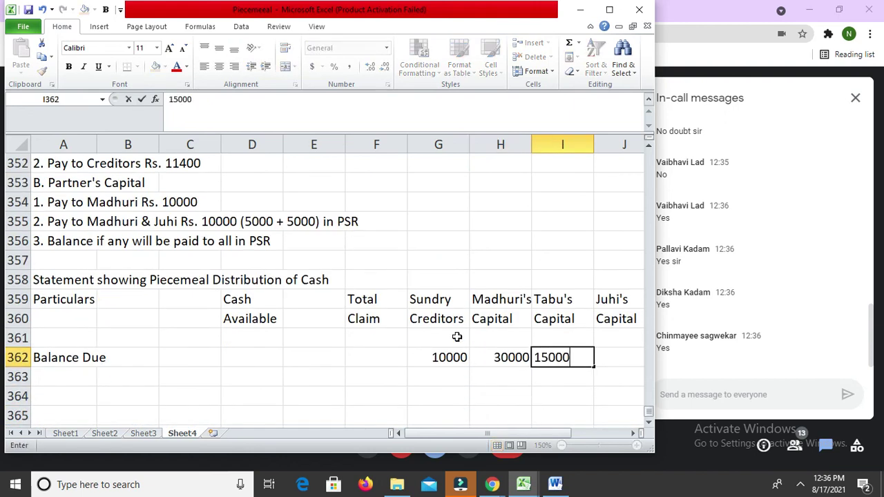
pyautogui.press('Tab')
pyautogui.write('20000')
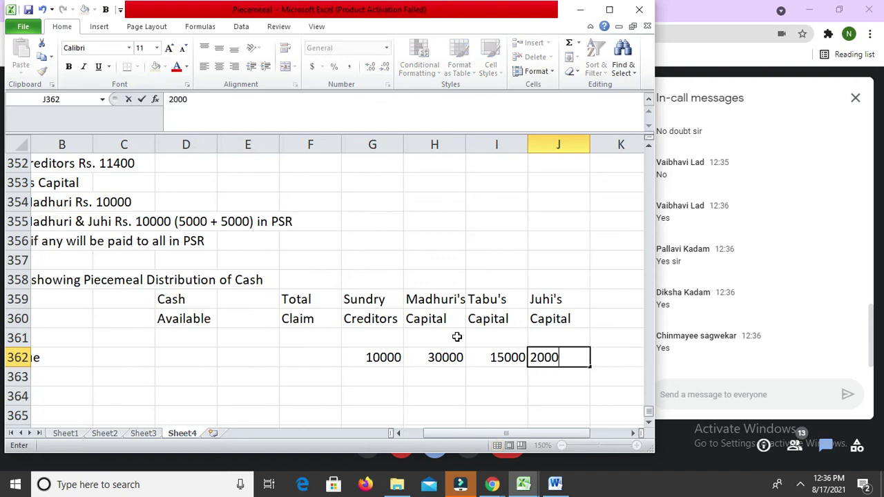
pyautogui.hotkey('ctrl', 'Return')
# Compute the Total Claim for the Balance Due row in F362 with =SUM(G362:J362).
pyautogui.press('Left')
pyautogui.press('Left')
pyautogui.press('Left')
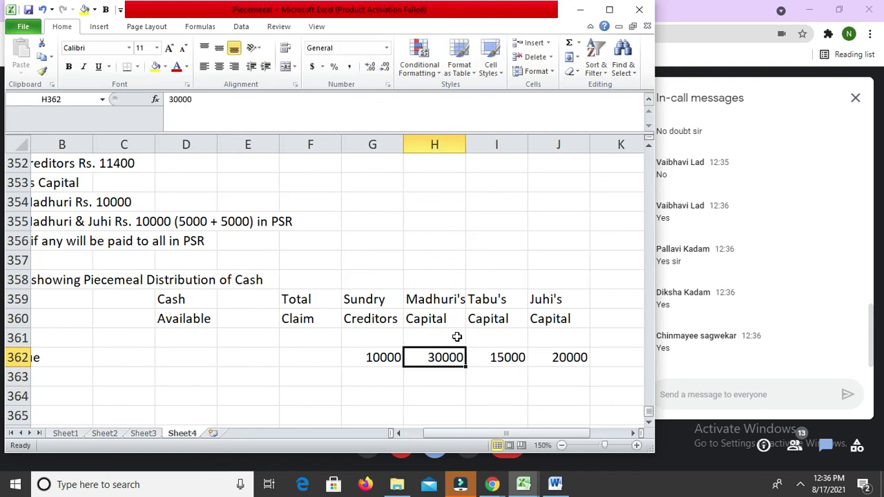
pyautogui.press('Right')
pyautogui.press('Right')
pyautogui.press('Right')
pyautogui.press('Left')
pyautogui.press('Left')
pyautogui.press('Left')
pyautogui.press('Left')
pyautogui.write('=s')
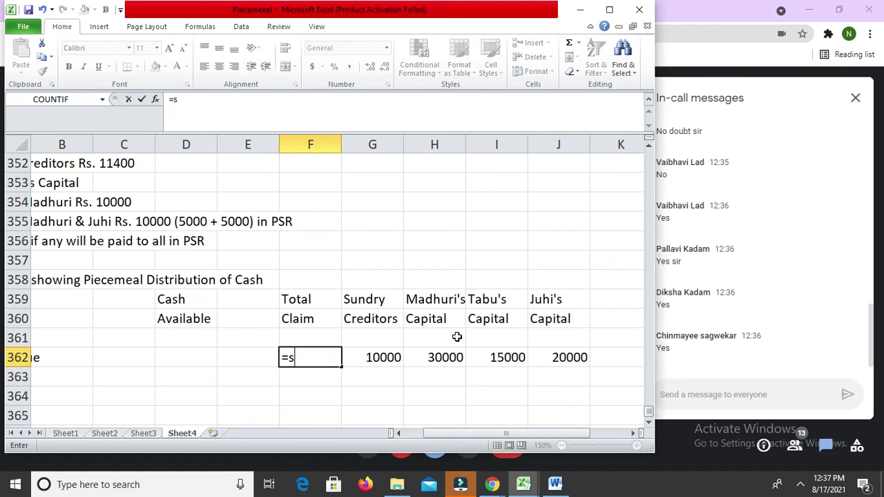
pyautogui.write('um(')
pyautogui.press('Right')
pyautogui.hotkey('shift', 'Right')
pyautogui.hotkey('shift', 'Right')
pyautogui.hotkey('shift', 'Right')
pyautogui.hotkey('shift', 'Right')
pyautogui.hotkey('shift', 'Left')
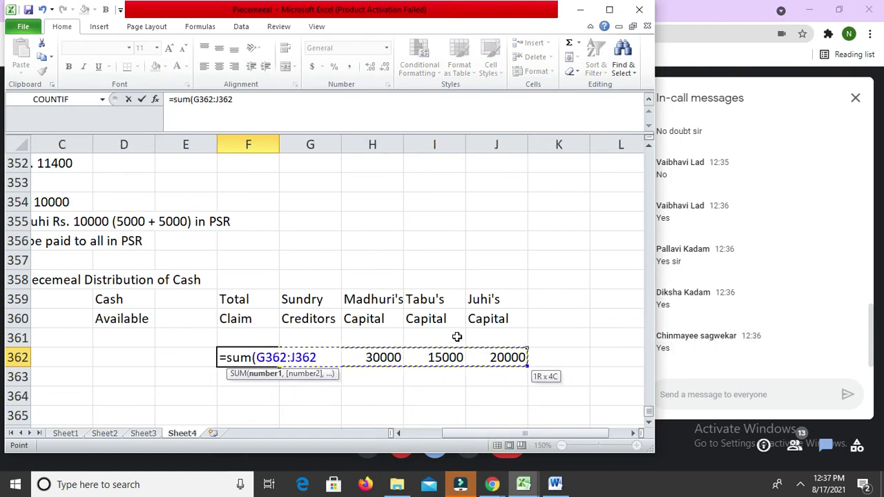
pyautogui.write(')')
pyautogui.press('Return')
pyautogui.press('Up')
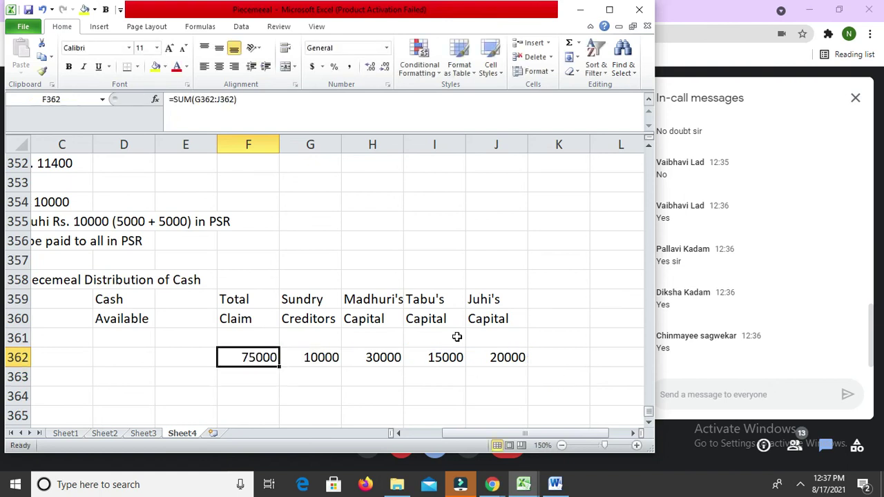
# Label cell A364 "Cash Available" below the Balance Due row.
pyautogui.press('Down')
pyautogui.press('Up')
pyautogui.press('Left')
pyautogui.press('Left')
pyautogui.press('Left')
pyautogui.press('Left')
pyautogui.press('Left')
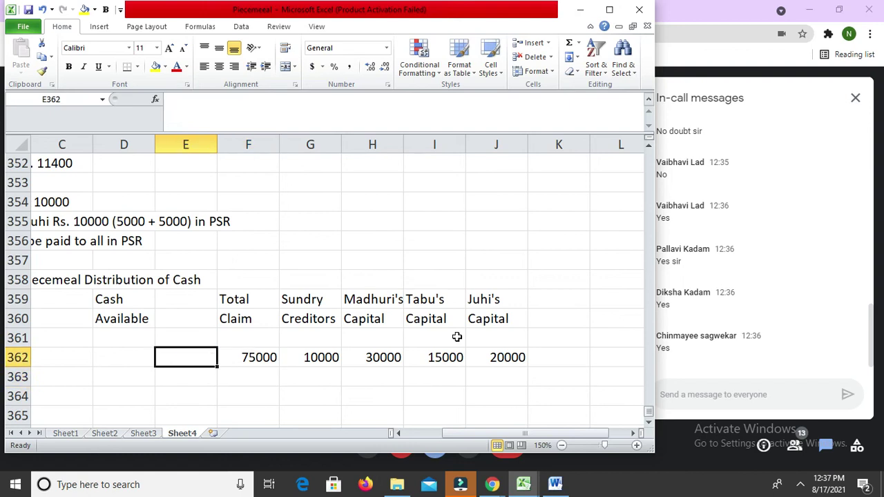
pyautogui.press('Down')
pyautogui.press('Down')
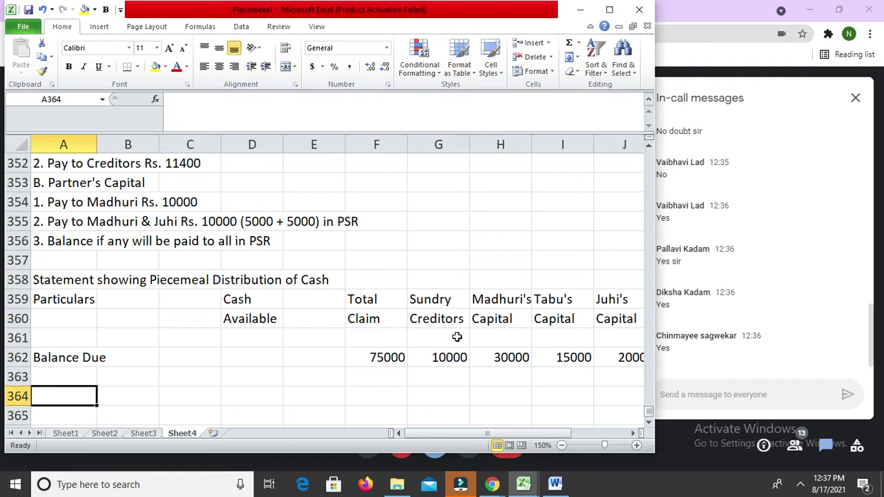
pyautogui.write('Cah')
pyautogui.press('BackSpace')
pyautogui.press('BackSpace')
pyautogui.write('sh Available')
pyautogui.press('Return')
# Enter 4000 in D364 as the cash available.
pyautogui.press('Up')
pyautogui.press('Right')
pyautogui.press('Right')
pyautogui.press('Right')
pyautogui.write('4000')
pyautogui.press('Return')
# Label cell A365 "Less Kept for Expenses".
pyautogui.press('Left')
pyautogui.press('Left')
pyautogui.press('Left')
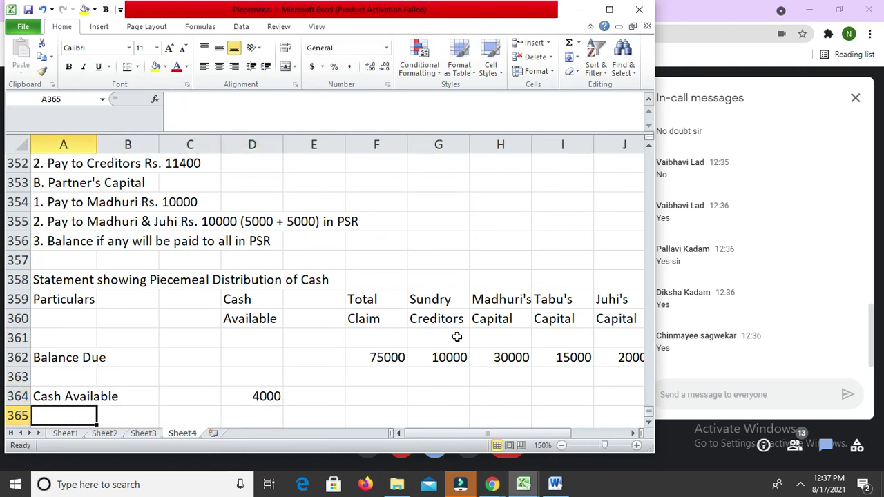
pyautogui.write('Less')
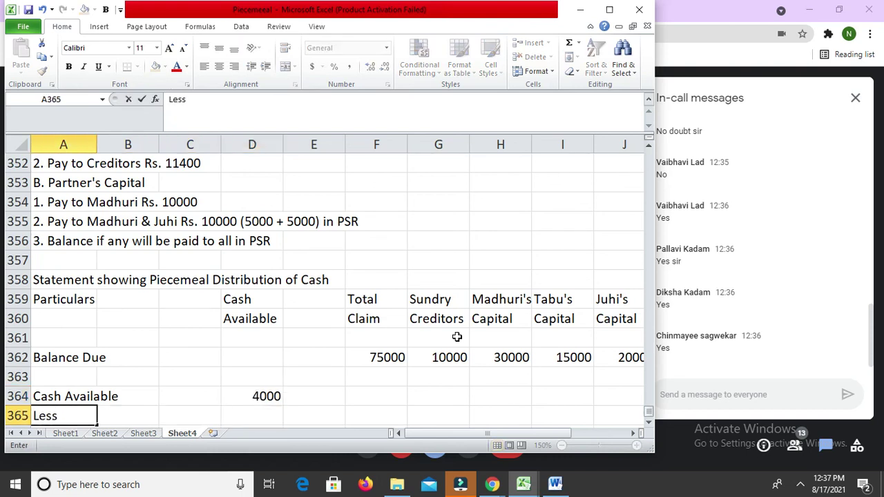
pyautogui.write(' Kept for ')
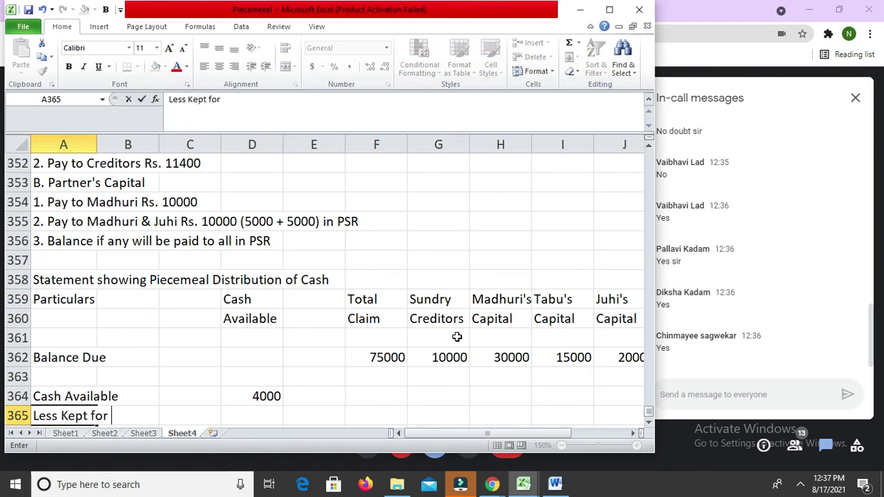
pyautogui.write('Expenses')
pyautogui.press('Return')
# Enter 1000 in D365 as the amount kept for expenses and the remaining cash of 3000 in D366.
pyautogui.press('Up')
pyautogui.press('Right')
pyautogui.press('Right')
pyautogui.press('Right')
pyautogui.write('10000')
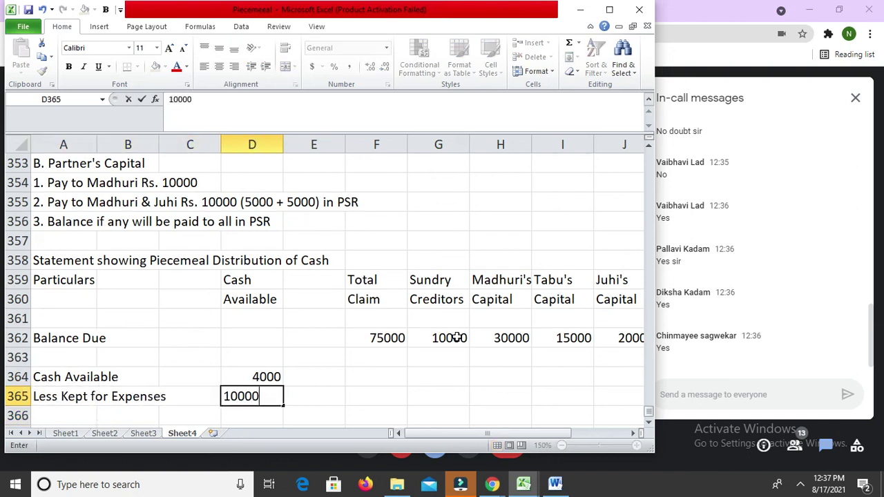
pyautogui.press('Return')
pyautogui.press('Up')
pyautogui.write('1000')
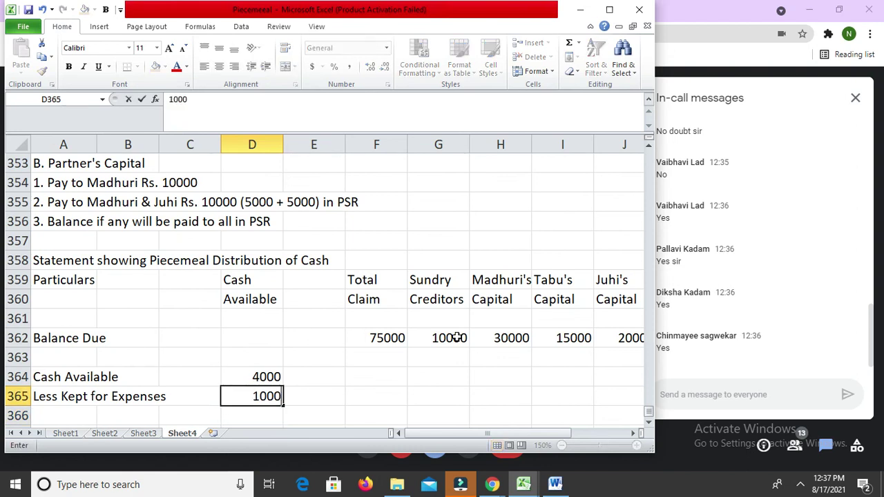
pyautogui.press('Return')
pyautogui.write('3000')
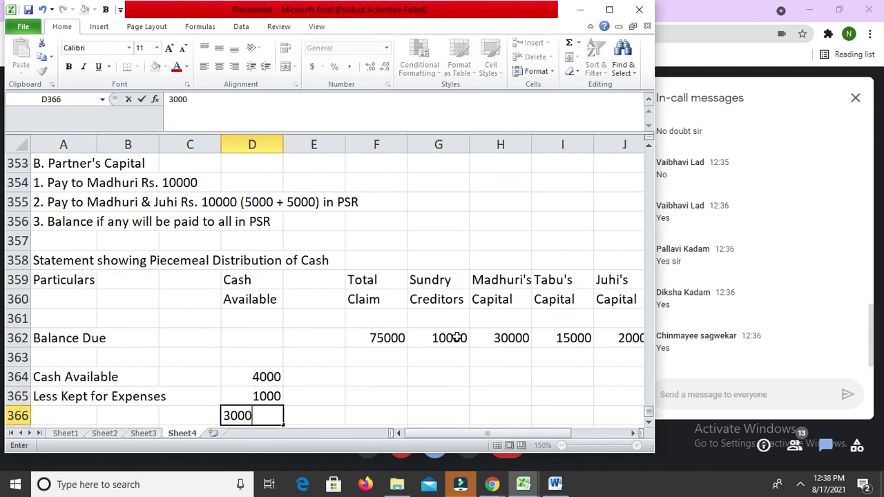
pyautogui.press('Return')
# Label cell A367 "Less Paid to Creditors".
pyautogui.press('Left')
pyautogui.press('Left')
pyautogui.press('Left')
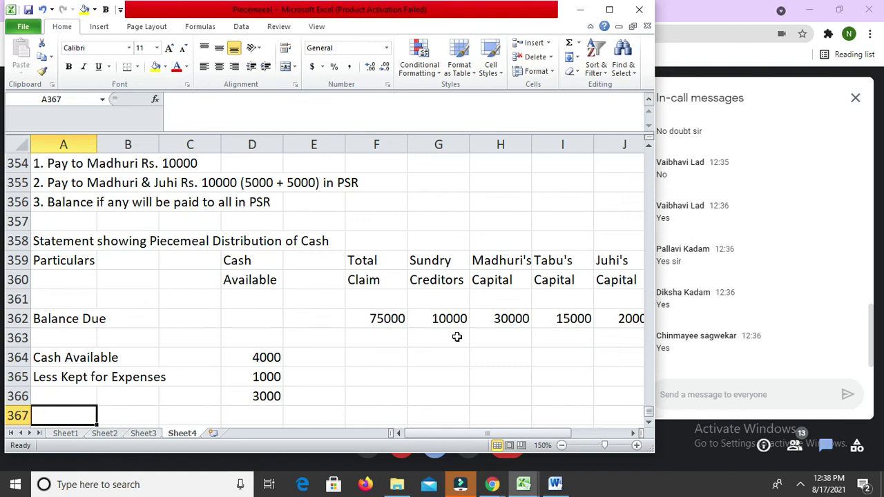
pyautogui.write('Le')
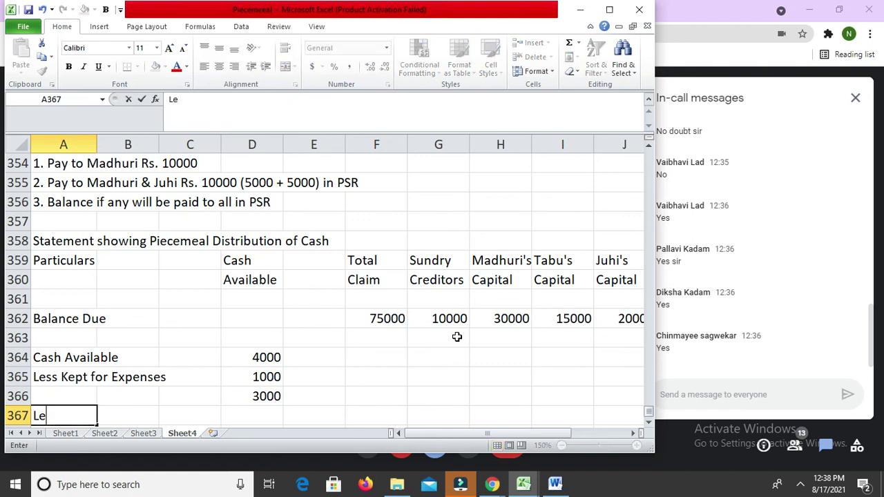
pyautogui.write('ss Paid top')
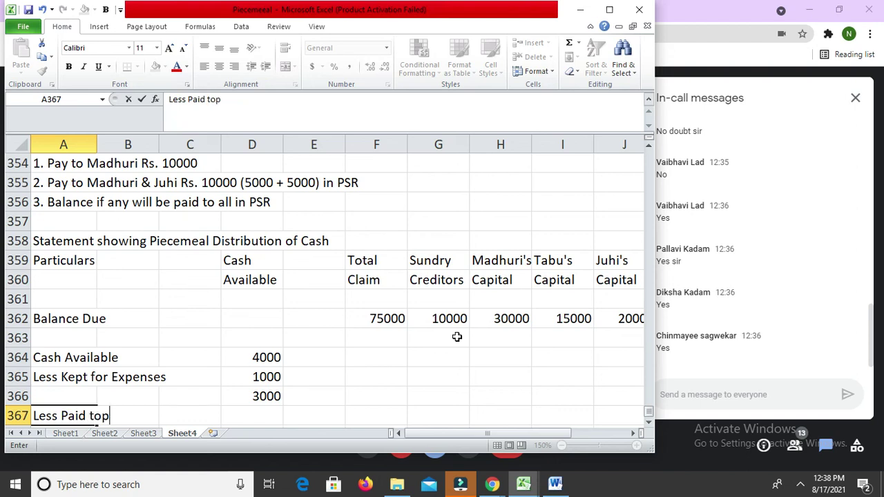
pyautogui.press('BackSpace')
pyautogui.write('Creditord')
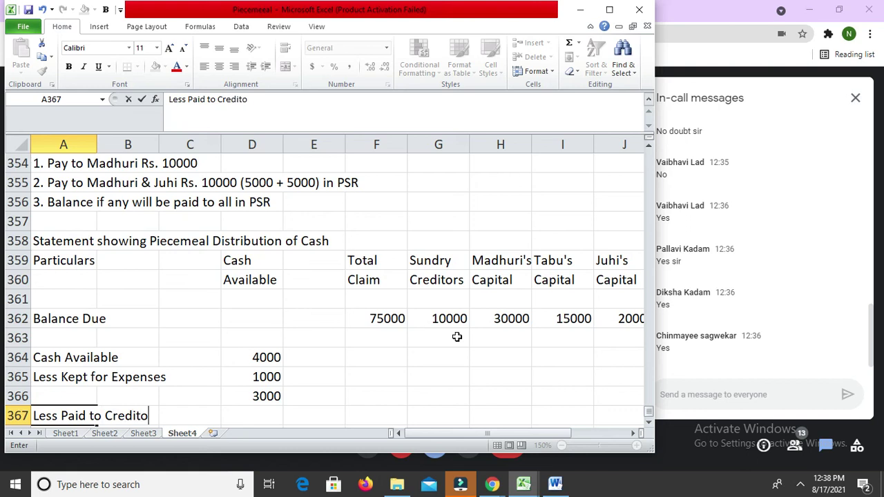
pyautogui.press('BackSpace')
pyautogui.write('s')
pyautogui.press('Return')
# Enter the 3000 creditor payment in row 367 under Cash Available (D367), Total Claim (F367) and Sundry Creditors (G367).
pyautogui.press('Up')
pyautogui.press('Right')
pyautogui.press('Right')
pyautogui.press('Right')
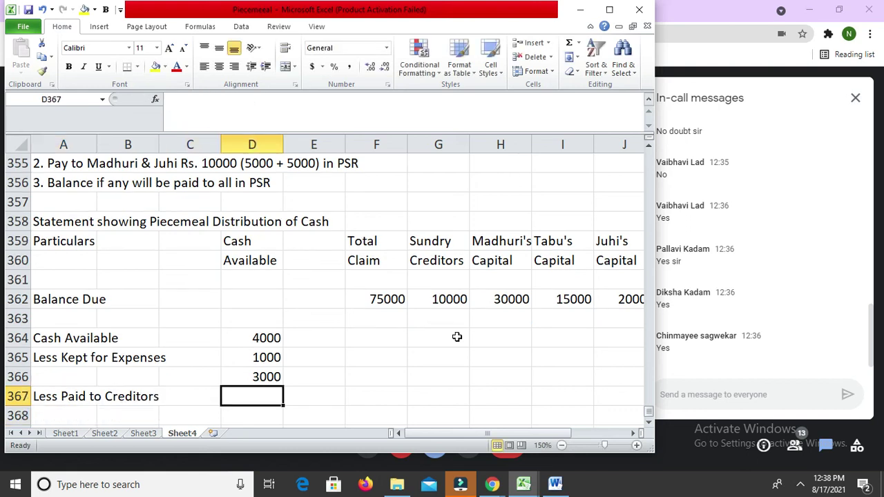
pyautogui.write('3000')
pyautogui.press('Return')
pyautogui.press('Up')
pyautogui.press('Right')
pyautogui.press('Right')
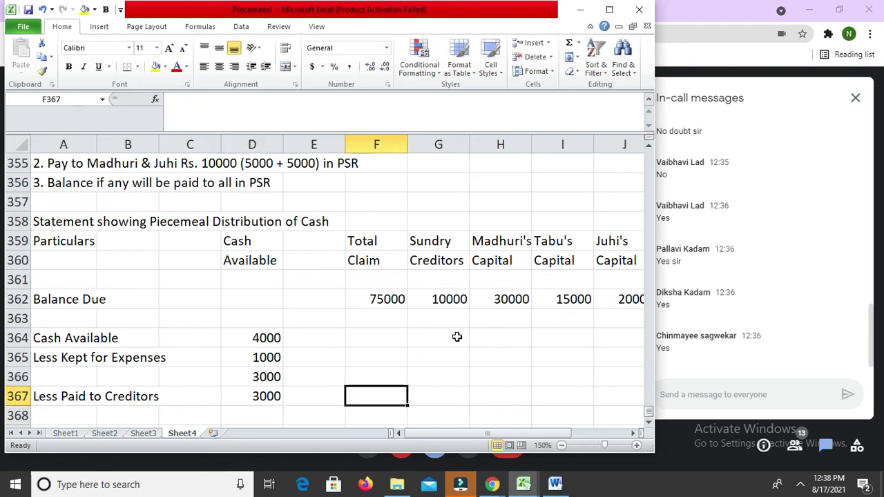
pyautogui.write('3000')
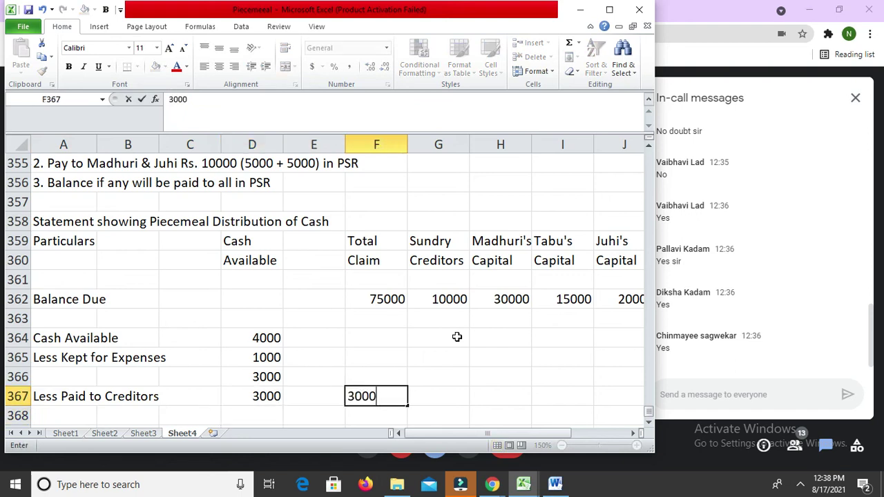
pyautogui.press('Return')
pyautogui.press('Right')
pyautogui.press('Up')
pyautogui.write('3000')
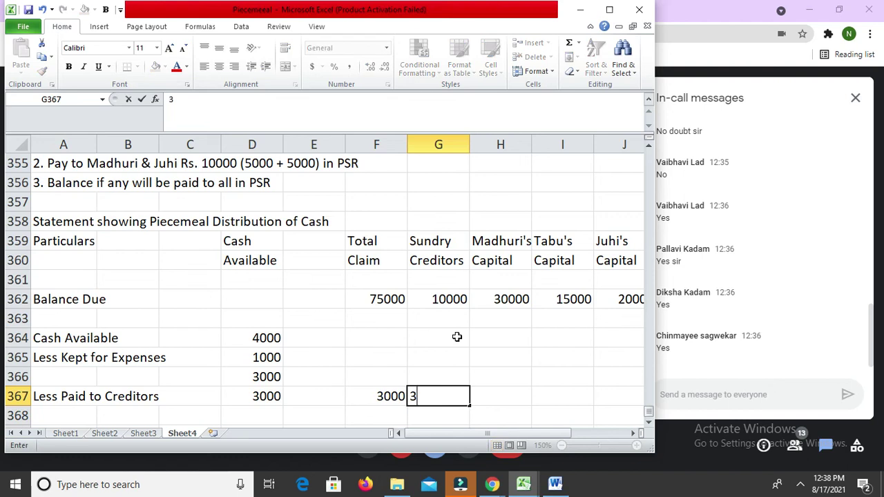
pyautogui.press('Return')
# Enter NIL in D368 as the cash left after paying the creditors.
pyautogui.press('Right')
pyautogui.press('Right')
pyautogui.press('Right')
pyautogui.press('Right')
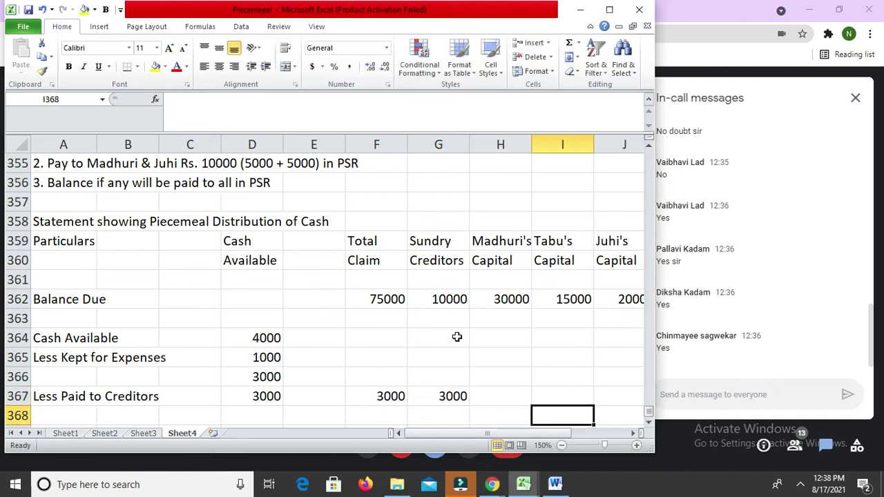
pyautogui.press('Left')
pyautogui.press('Left')
pyautogui.press('Left')
pyautogui.press('Left')
pyautogui.press('Left')
pyautogui.press('Left')
pyautogui.press('Left')
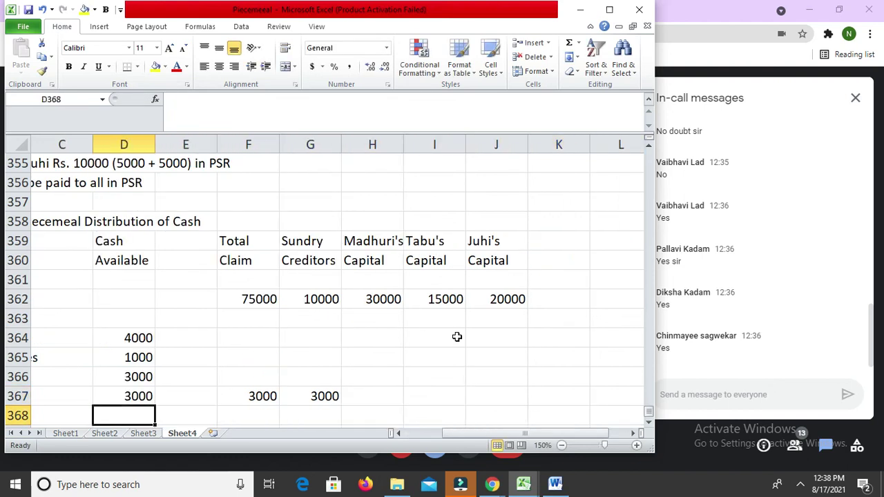
pyautogui.write('NIL')
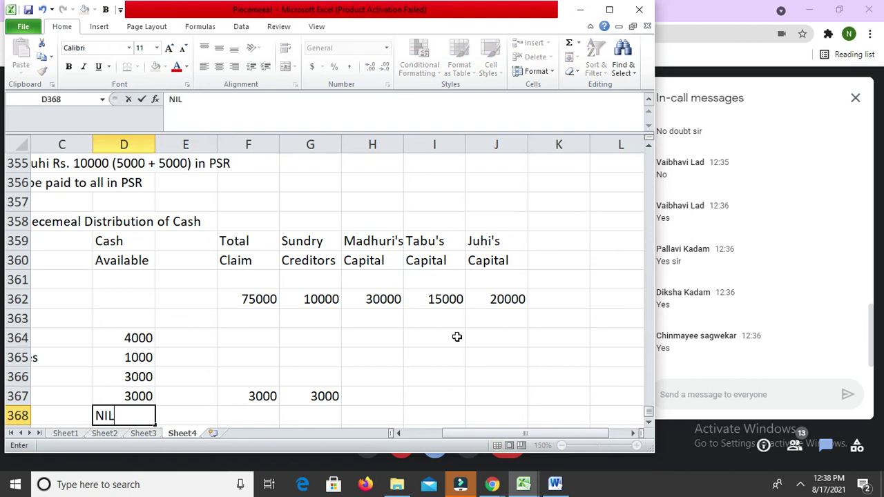
pyautogui.press('Return')
# Enter 72000 in F368 as the remaining total claim.
pyautogui.press('Up')
pyautogui.press('Right')
pyautogui.press('Right')
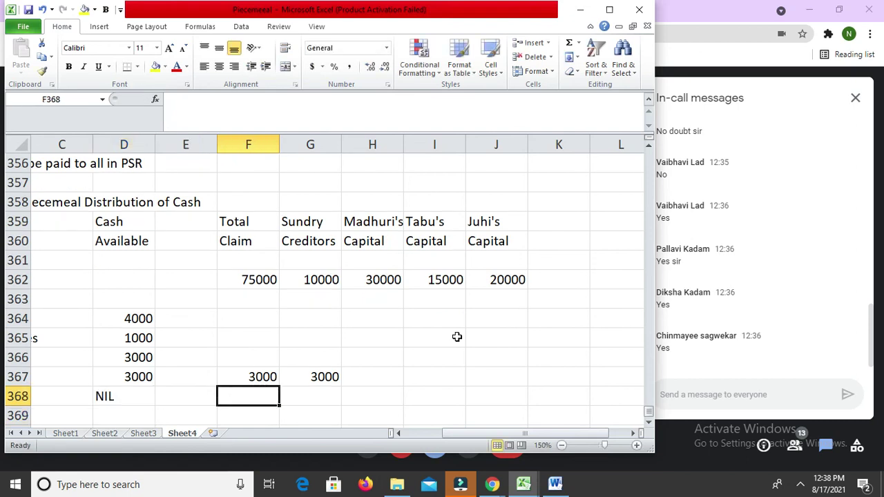
pyautogui.write('72000')
pyautogui.press('Return')
# Calculate the creditors' remaining balance in G368 by formula as the G362 balance due less the G367 payment.
pyautogui.press('Up')
pyautogui.press('Right')
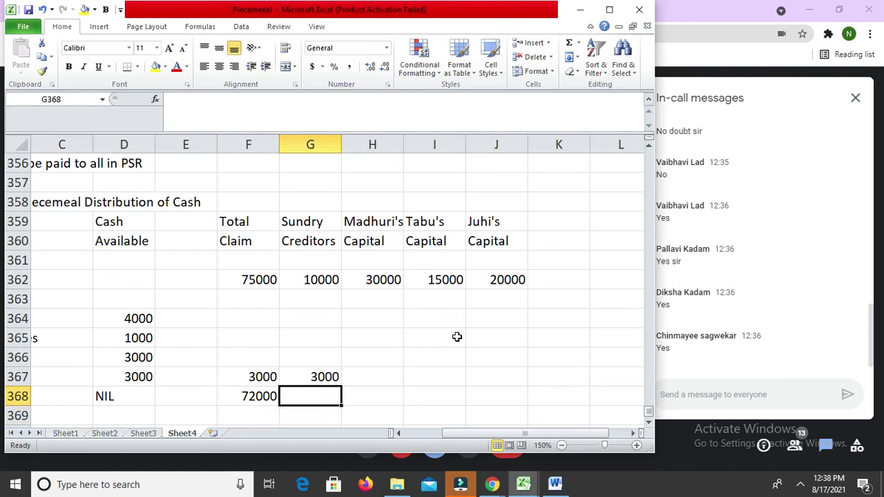
pyautogui.write('=')
pyautogui.press('Up')
pyautogui.press('Up')
pyautogui.press('Up')
pyautogui.press('Up')
pyautogui.press('Up')
pyautogui.press('Up')
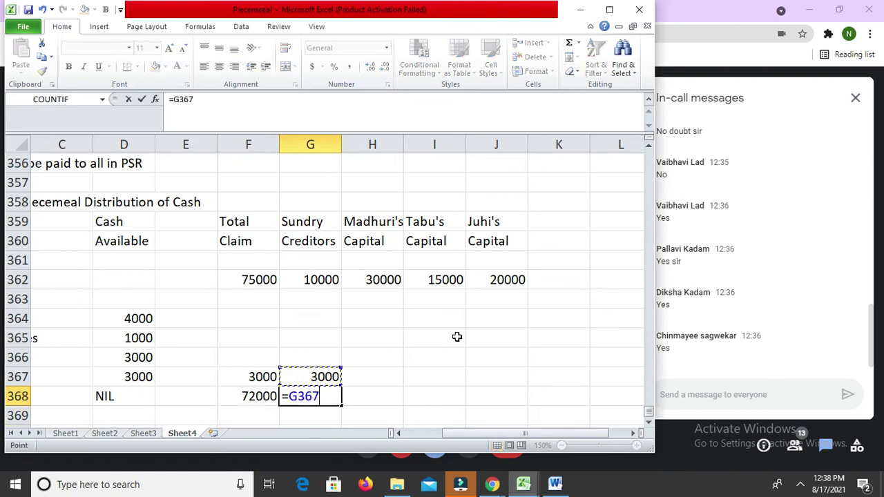
pyautogui.write('-')
pyautogui.press('Up')
pyautogui.hotkey('ctrl', 'Return')
# Carry the partners' capital balances down to row 368 by entering =H362 in H368 and copying it to I368:J368.
pyautogui.press('Right')
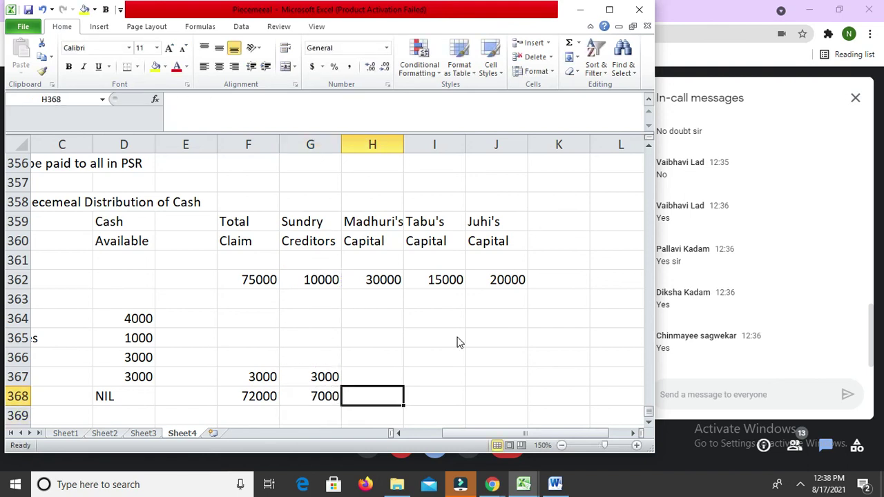
pyautogui.write('=')
pyautogui.press('Up')
pyautogui.press('Up')
pyautogui.press('Up')
pyautogui.press('Up')
pyautogui.press('Up')
pyautogui.press('Up')
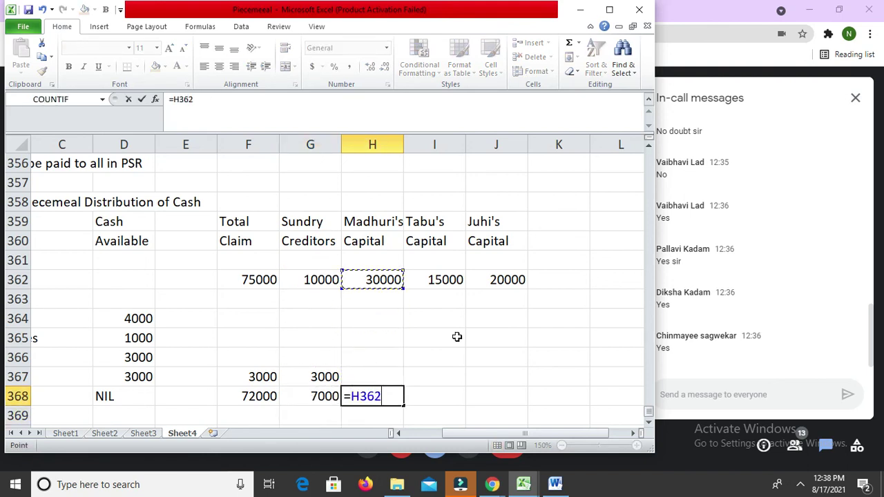
pyautogui.hotkey('ctrl', 'Return')
pyautogui.hotkey('ctrl', 'c')
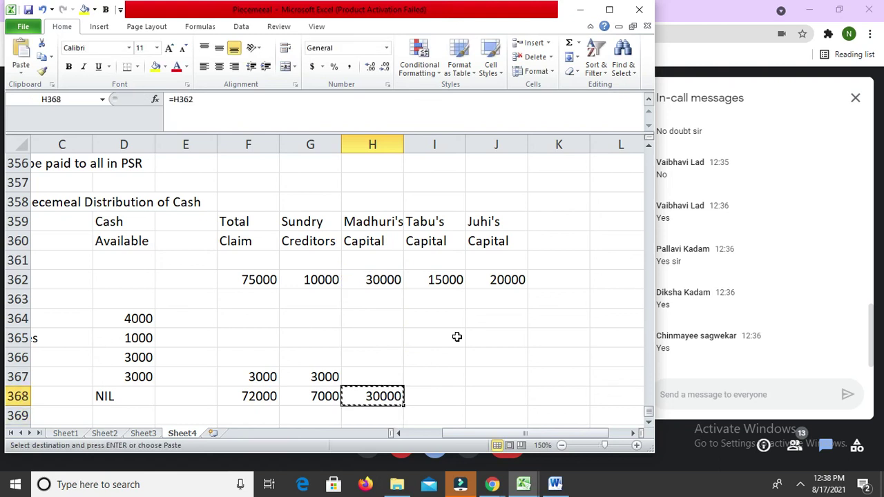
pyautogui.hotkey('shift', 'Right')
pyautogui.hotkey('shift', 'Right')
pyautogui.press('Return')
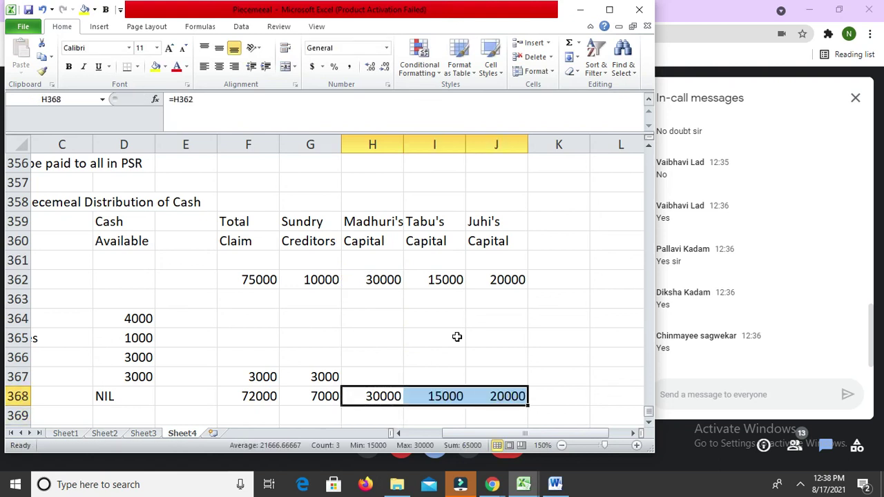
# Rule a medium solid border along the top of D366:D367, above the 3000 cash subtotal.
pyautogui.press('Up')
pyautogui.press('Left')
pyautogui.press('Left')
pyautogui.press('Left')
pyautogui.press('Left')
pyautogui.press('Up')
pyautogui.hotkey('shift', 'Down')
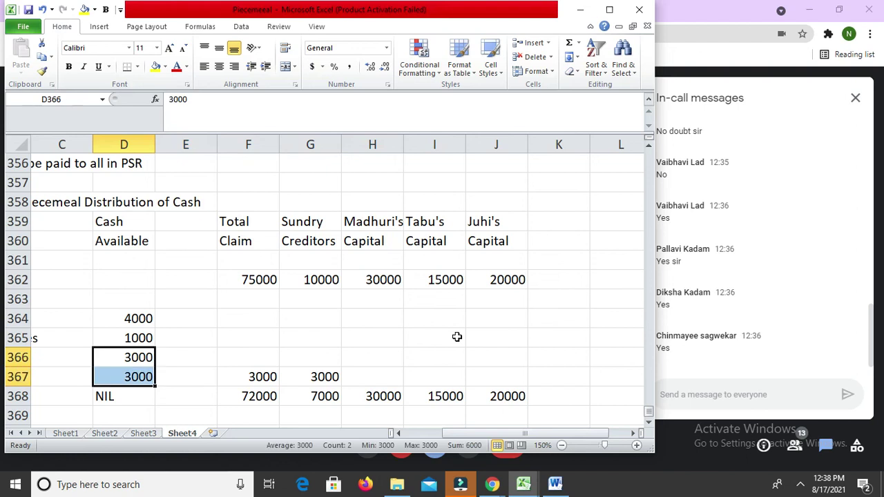
pyautogui.hotkey('ctrl', '1')
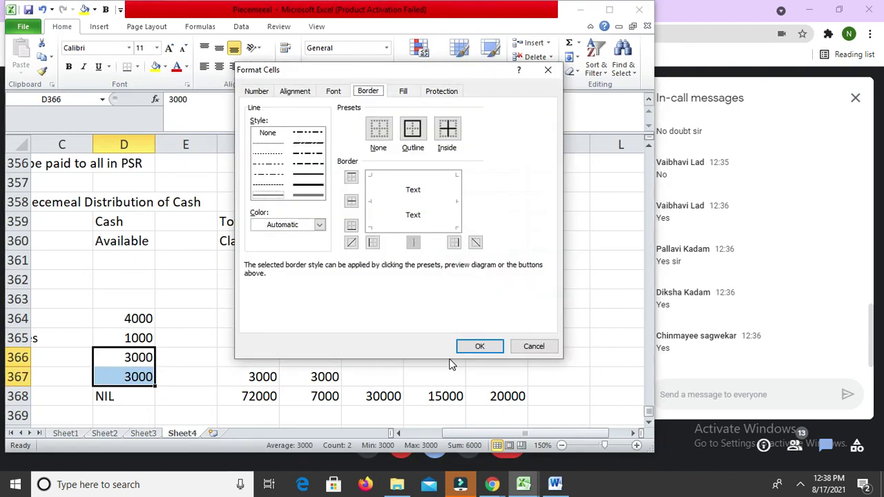
pyautogui.click(398, 181)
pyautogui.click(309, 174)
pyautogui.click(385, 176)
pyautogui.press('Return')
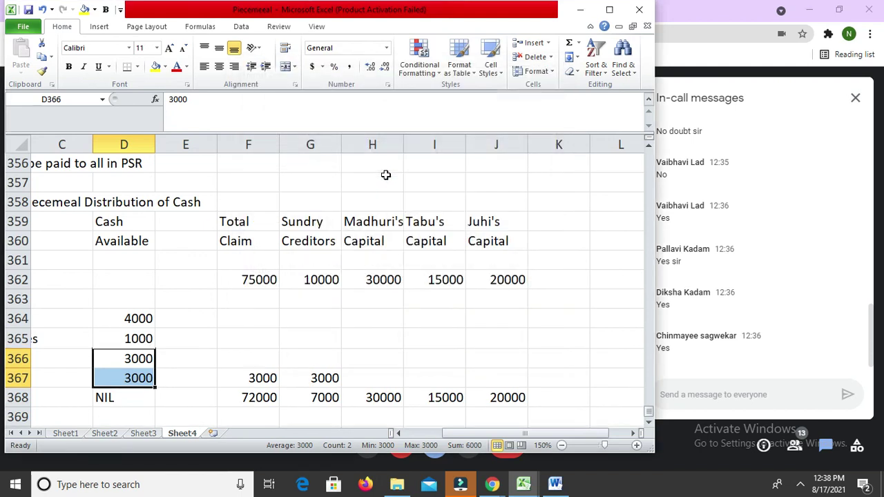
# Add a medium solid bottom border across D367:J367, under the Less Paid to Creditors row.
pyautogui.press('Down')
pyautogui.hotkey('shift', 'Right')
pyautogui.hotkey('shift', 'Right')
pyautogui.hotkey('shift', 'Right')
pyautogui.hotkey('shift', 'Right')
pyautogui.hotkey('shift', 'Right')
pyautogui.hotkey('shift', 'Right')
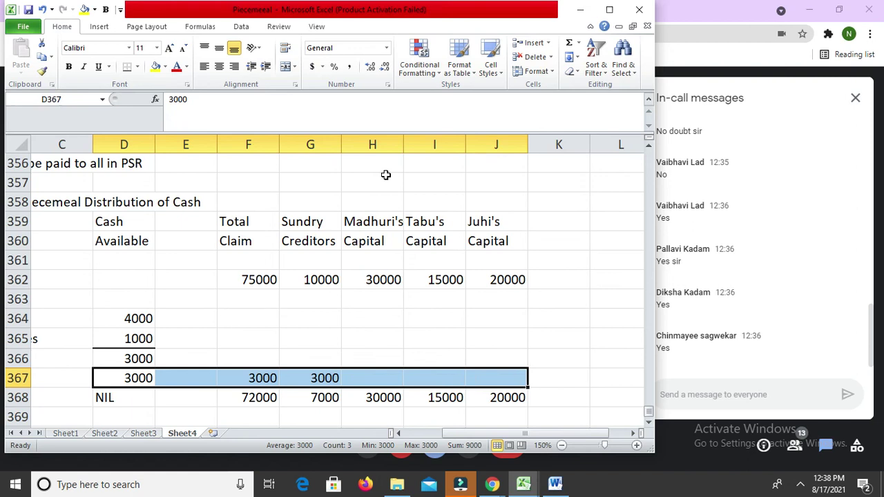
pyautogui.hotkey('ctrl', '1')
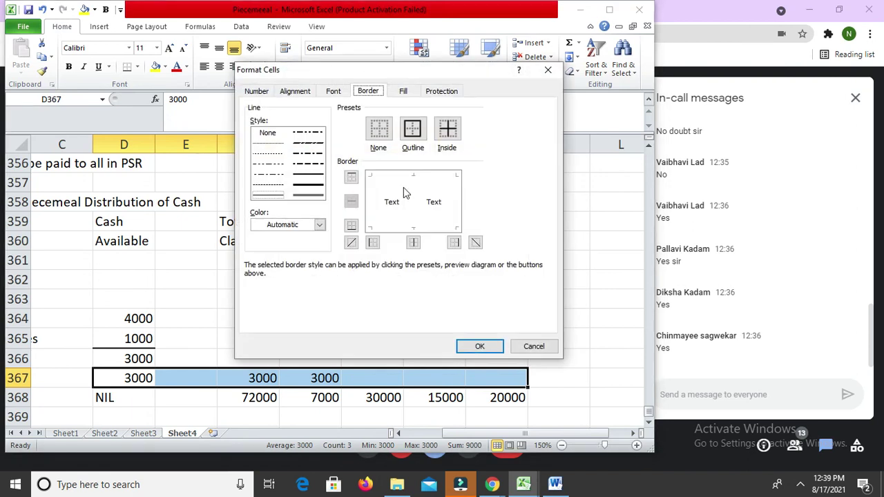
pyautogui.click(308, 177)
pyautogui.click(387, 228)
pyautogui.press('Return')
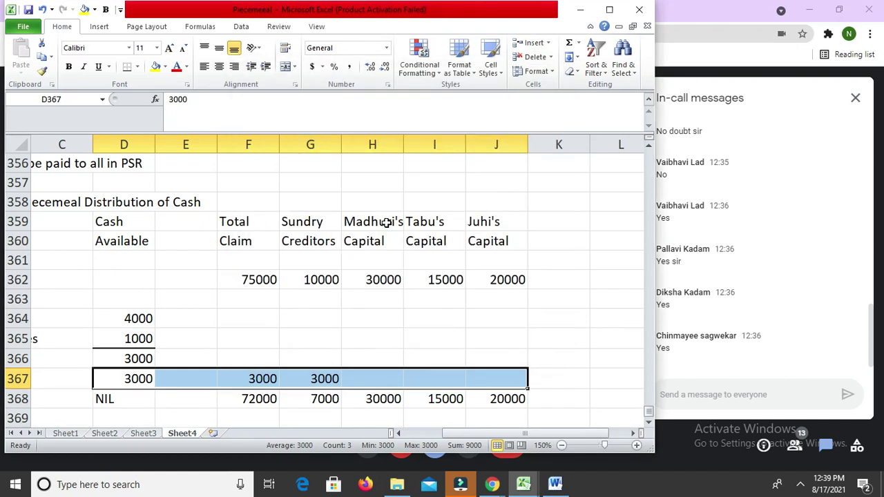
# Label row 368 as Balance Due in A368.
pyautogui.press('Left')
pyautogui.press('Left')
pyautogui.press('Left')
pyautogui.press('Down')
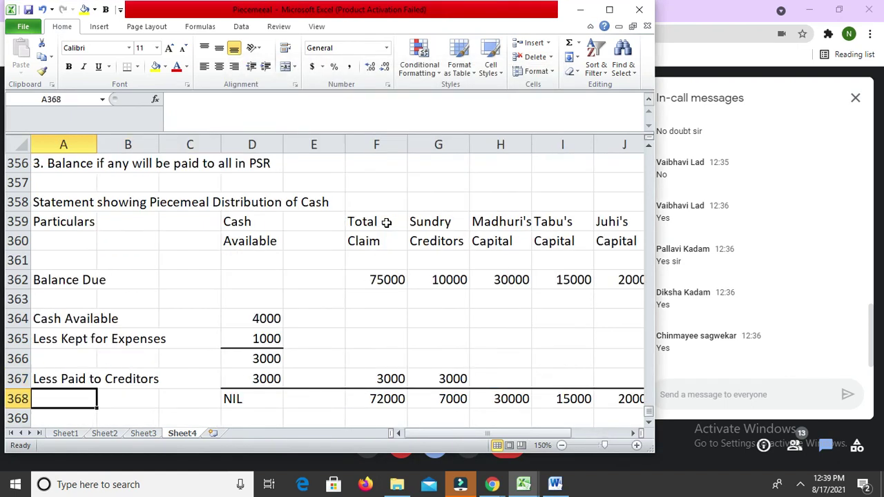
pyautogui.write('Balance S')
pyautogui.press('BackSpace')
pyautogui.write('Due')
pyautogui.press('Return')
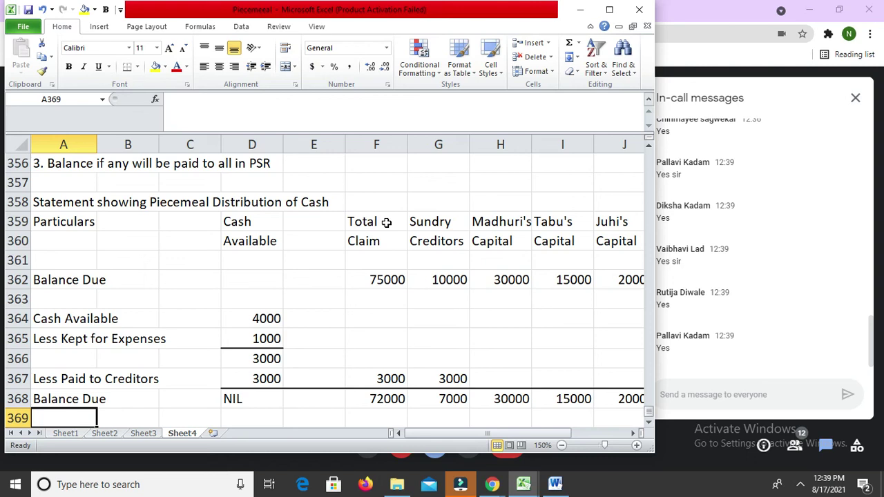
# Enter the heading "First Realisation on 31st Oct 2013" in A370, leaving row 369 blank.
pyautogui.press('Return')
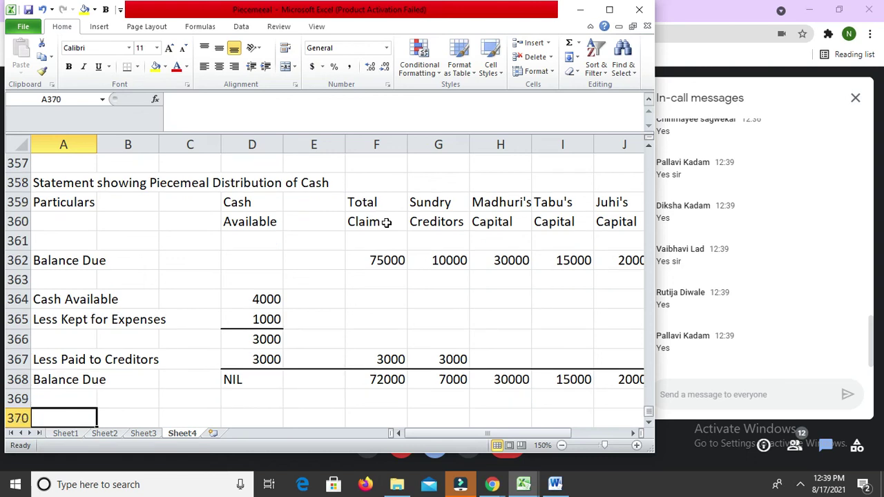
pyautogui.write('Fiir')
pyautogui.press('BackSpace')
pyautogui.press('BackSpace')
pyautogui.write('rst Realisati')
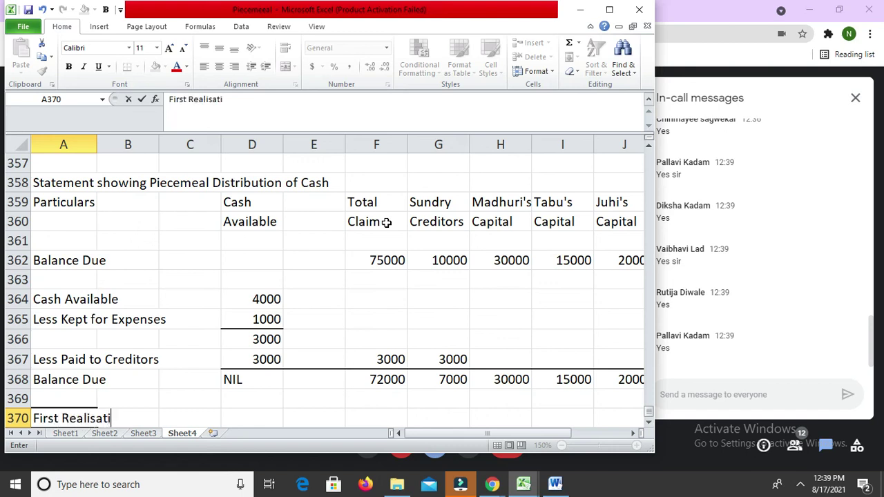
pyautogui.write('on on')
pyautogui.press('Return')
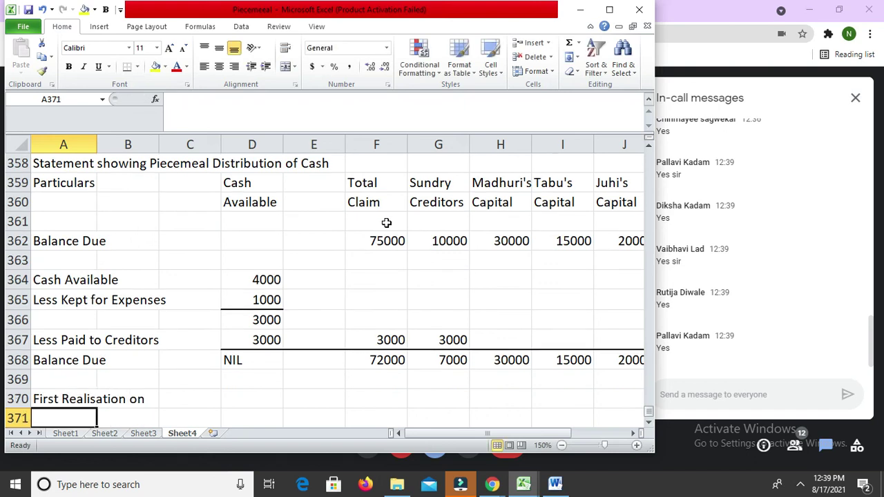
pyautogui.press('Up')
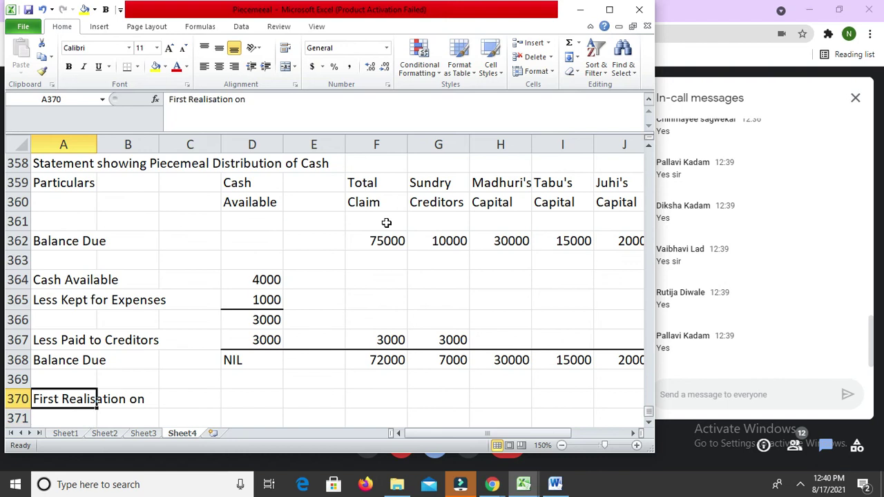
pyautogui.press('F2')
pyautogui.write('31st')
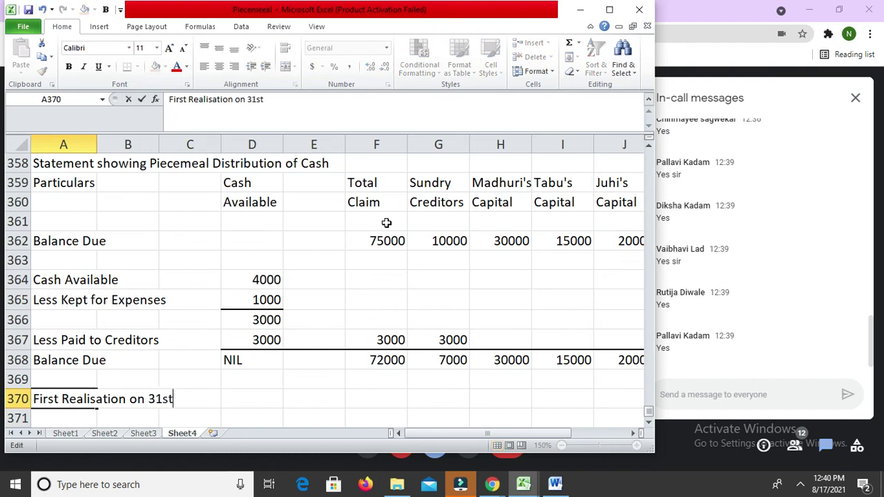
pyautogui.write(' Oct 2013')
pyautogui.press('Return')
# Enter the Fixed Assets realisation in row 371, with the label in A371 and 10000 in D371.
pyautogui.press('Up')
pyautogui.press('Right')
pyautogui.press('Right')
pyautogui.press('Right')
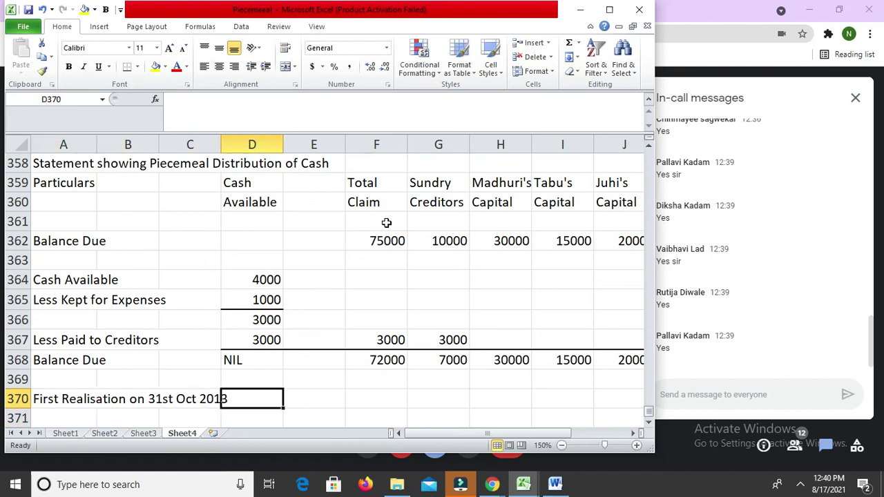
pyautogui.press('Down')
pyautogui.press('Left')
pyautogui.press('Left')
pyautogui.press('Left')
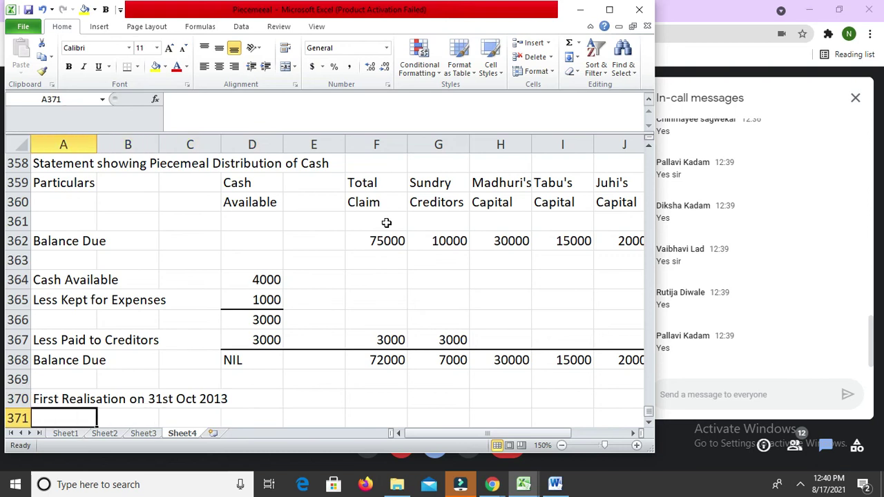
pyautogui.write('Fixed Assets')
pyautogui.press('Return')
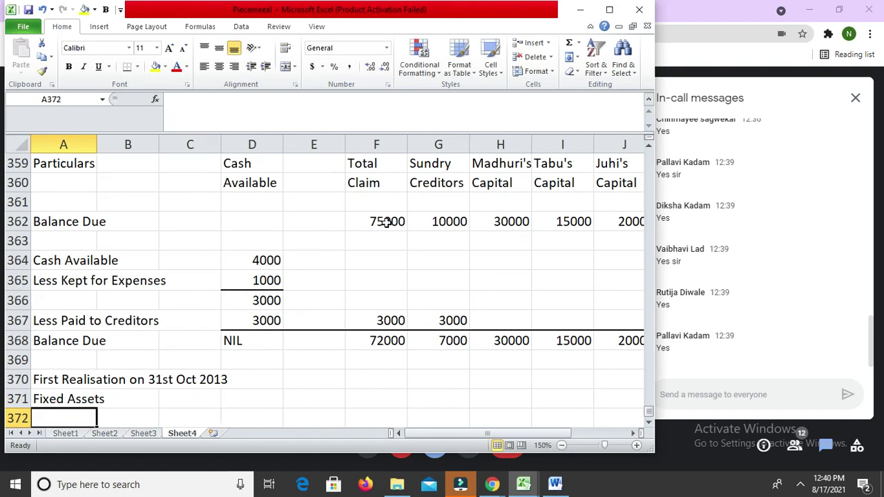
pyautogui.press('Up')
pyautogui.press('Right')
pyautogui.press('Right')
pyautogui.press('Right')
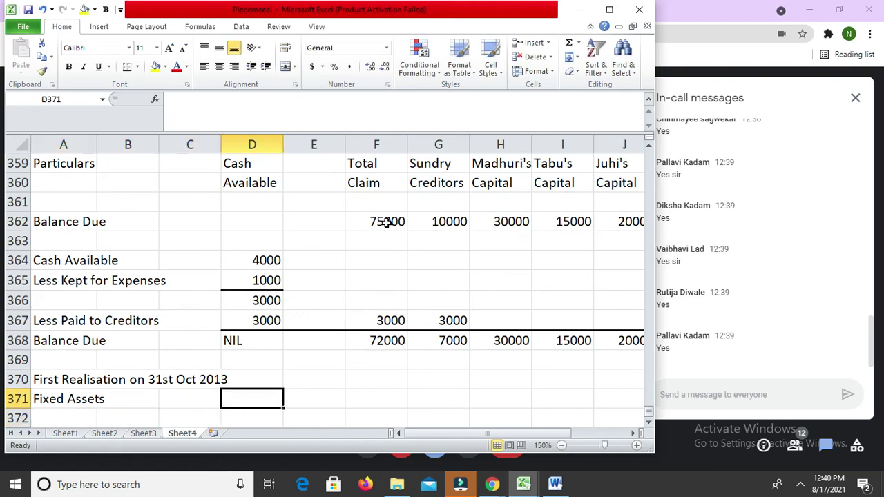
pyautogui.write('10000')
pyautogui.press('Return')
# Enter 5000 in D372 and label it Current Asset in A372.
pyautogui.write('5000')
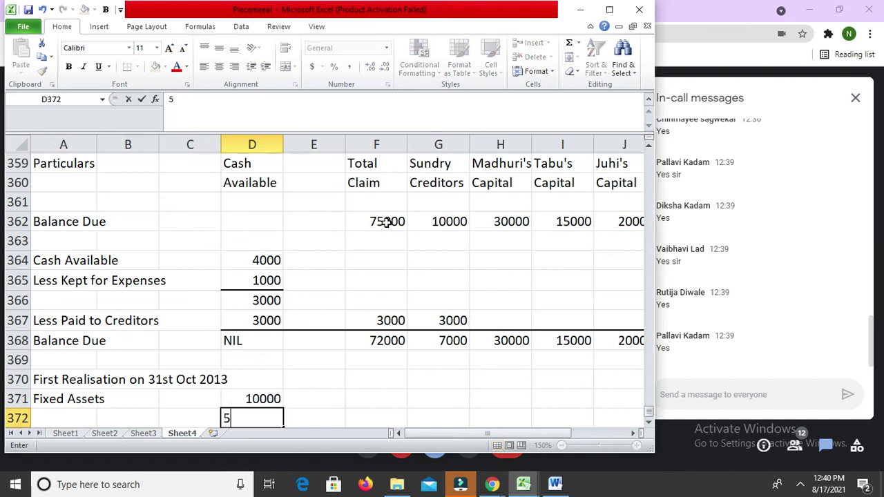
pyautogui.press('Return')
pyautogui.press('Up')
pyautogui.press('Left')
pyautogui.press('Left')
pyautogui.press('Left')
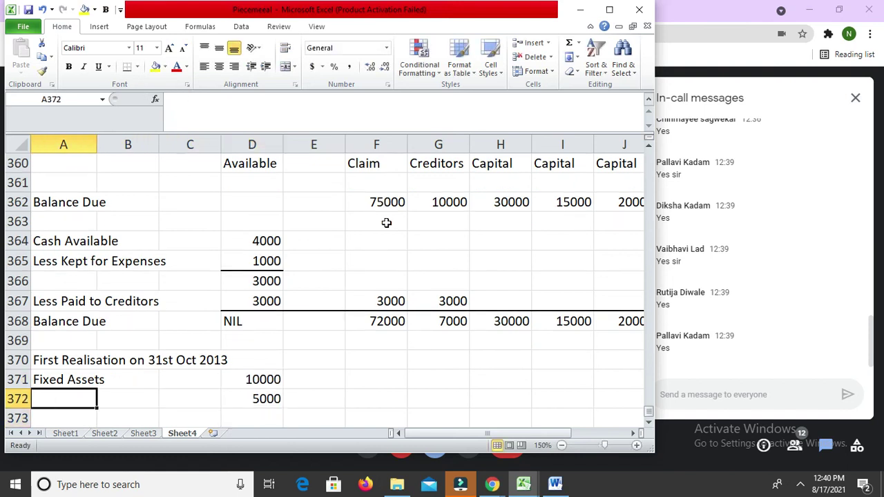
pyautogui.write('Curre')
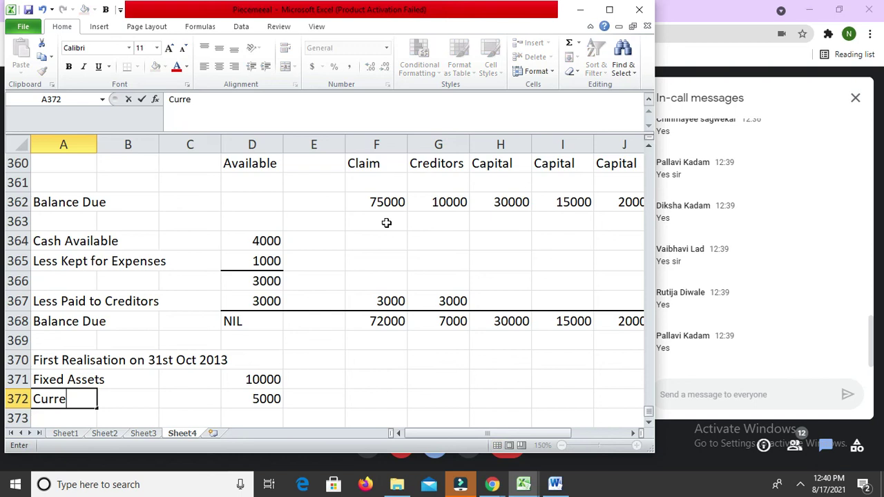
pyautogui.write('nt Asset')
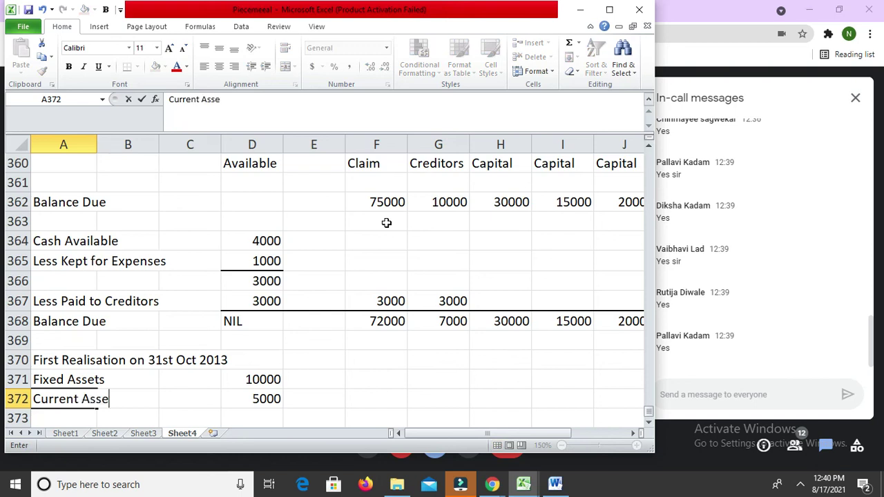
pyautogui.press('Return')
# Enter 15000 in D373 as the total of the first realisation.
pyautogui.press('Right')
pyautogui.press('Right')
pyautogui.press('Right')
pyautogui.write('15')
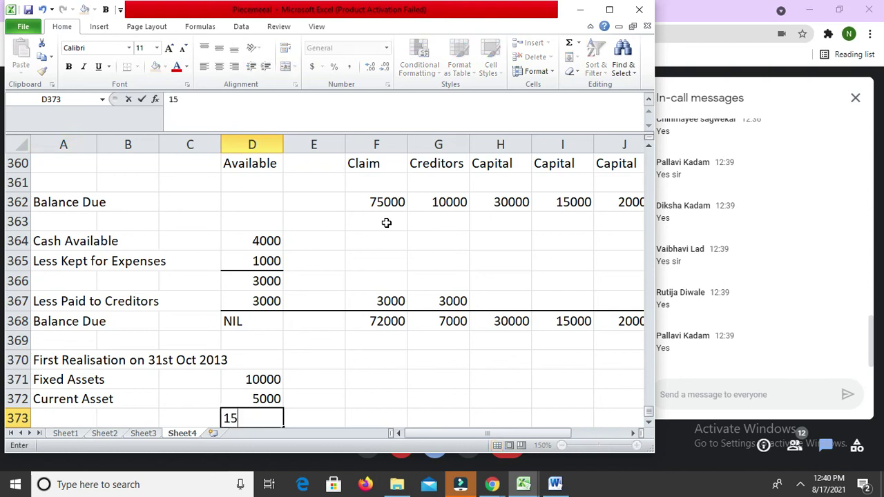
pyautogui.write('000')
pyautogui.press('Return')
pyautogui.press('Up')
pyautogui.press('Up')
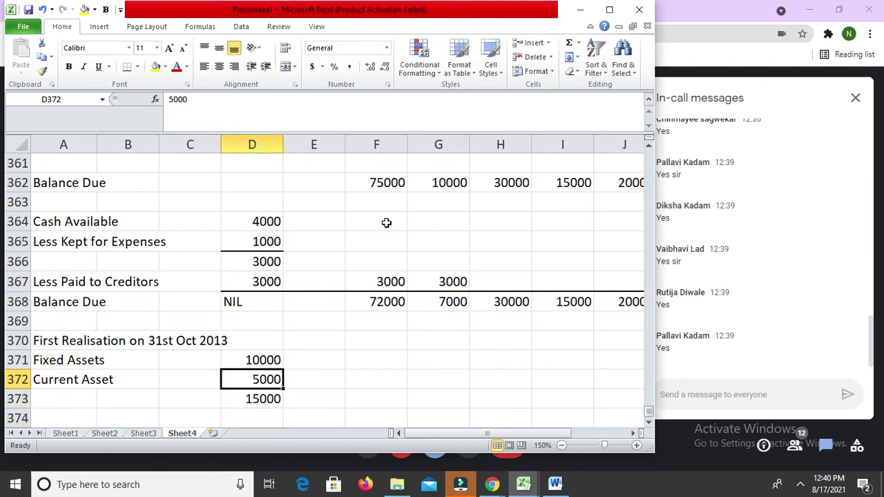